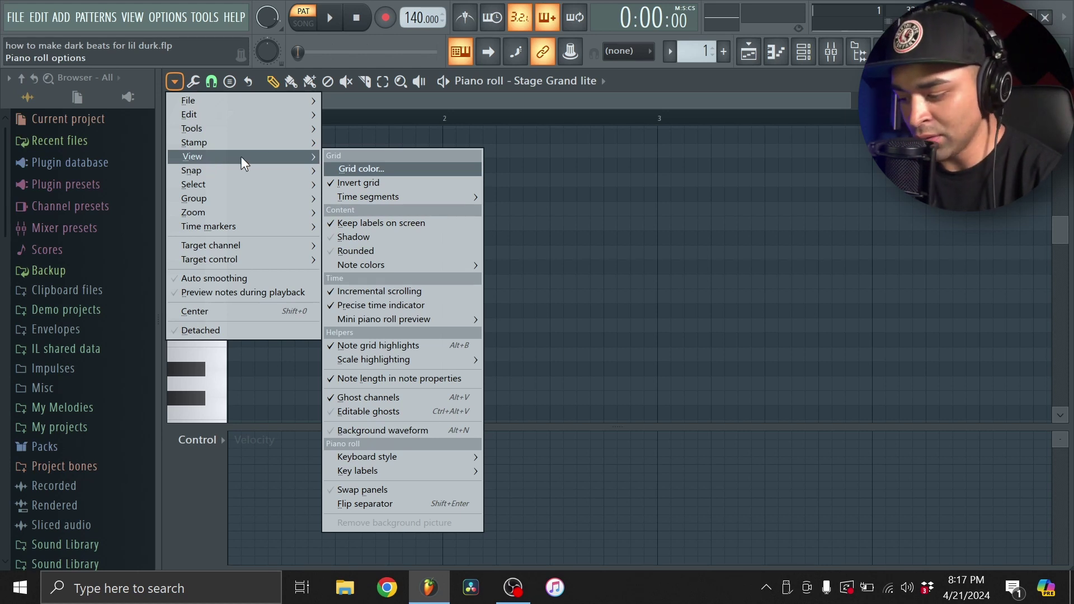
Set the scale highlighting root note to D and place consecutive D6 and E6 notes from the start of bar 1
mouse_move(428, 363)
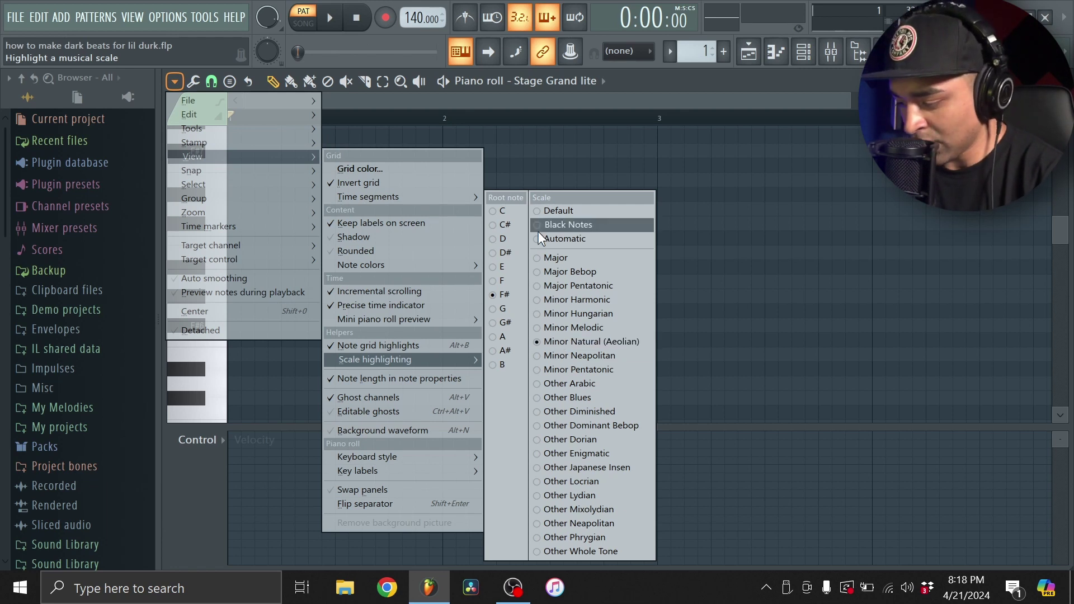
left_click(495, 239)
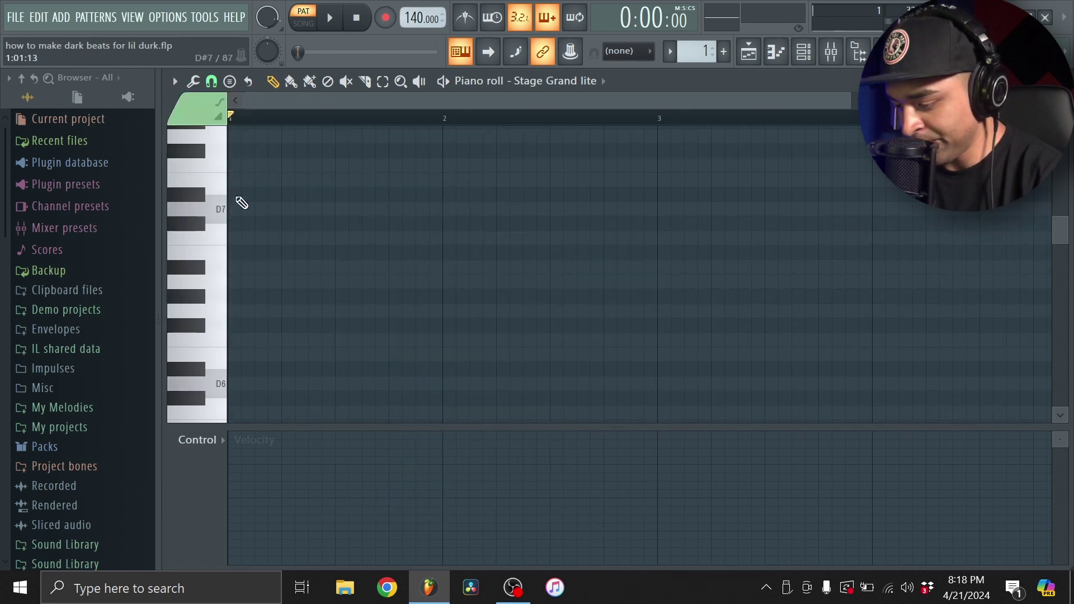
scroll(185, 369, "down", 3)
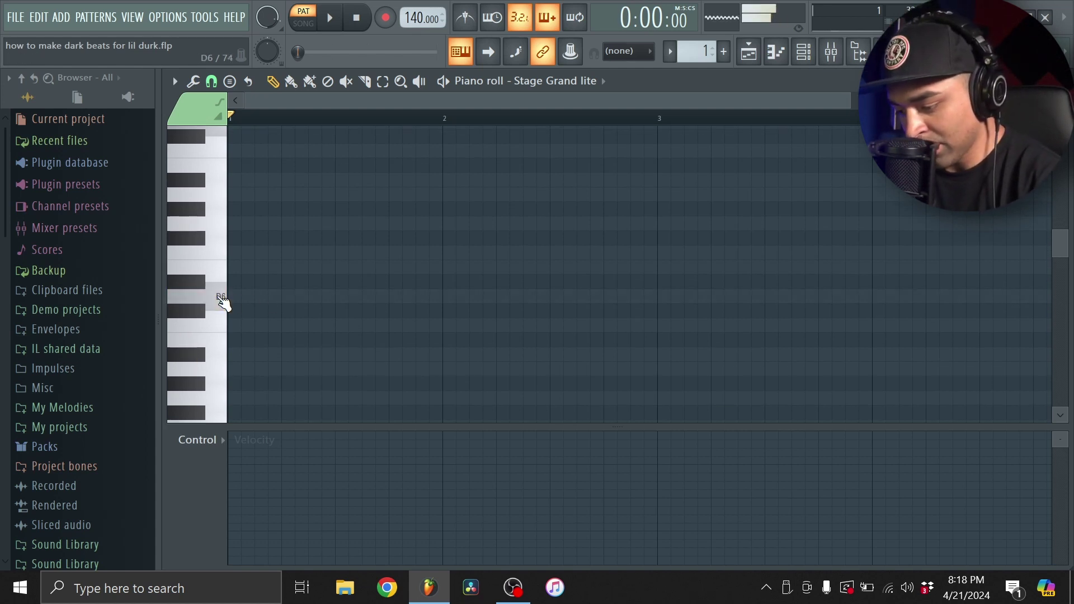
left_click(244, 298)
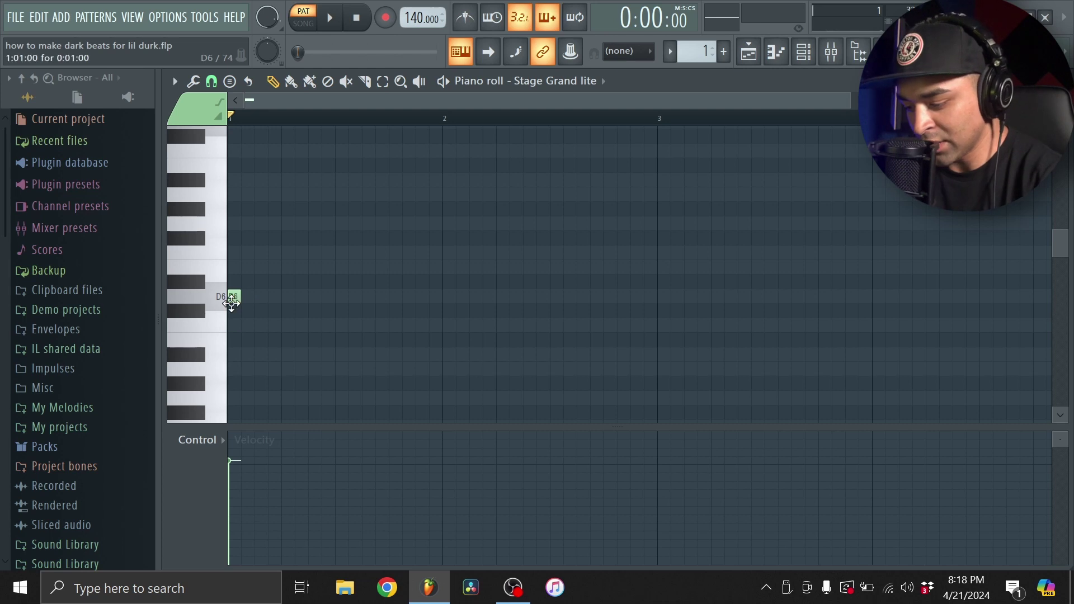
left_click(246, 274)
scroll(248, 225, "down", 2)
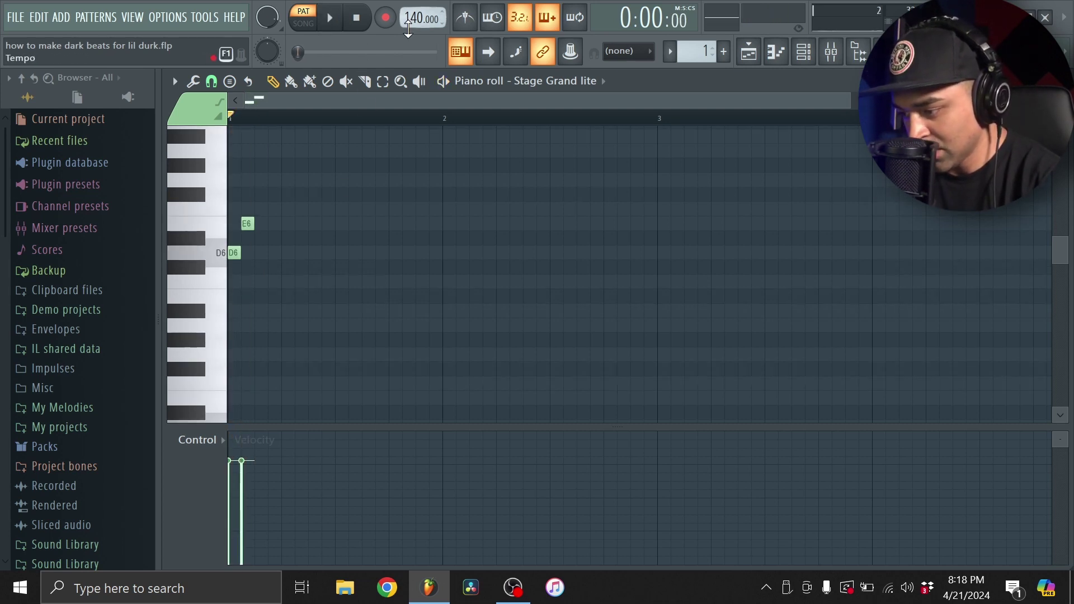
Set the project tempo to 160 BPM
left_click_drag(412, 21, 412, 3)
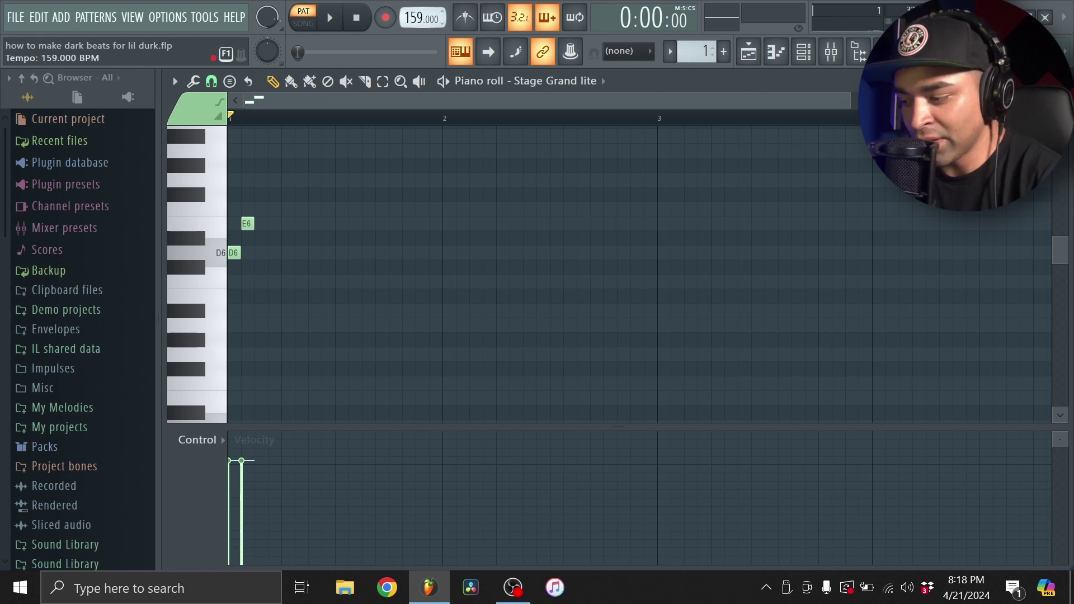
left_click_drag(413, 21, 412, 19)
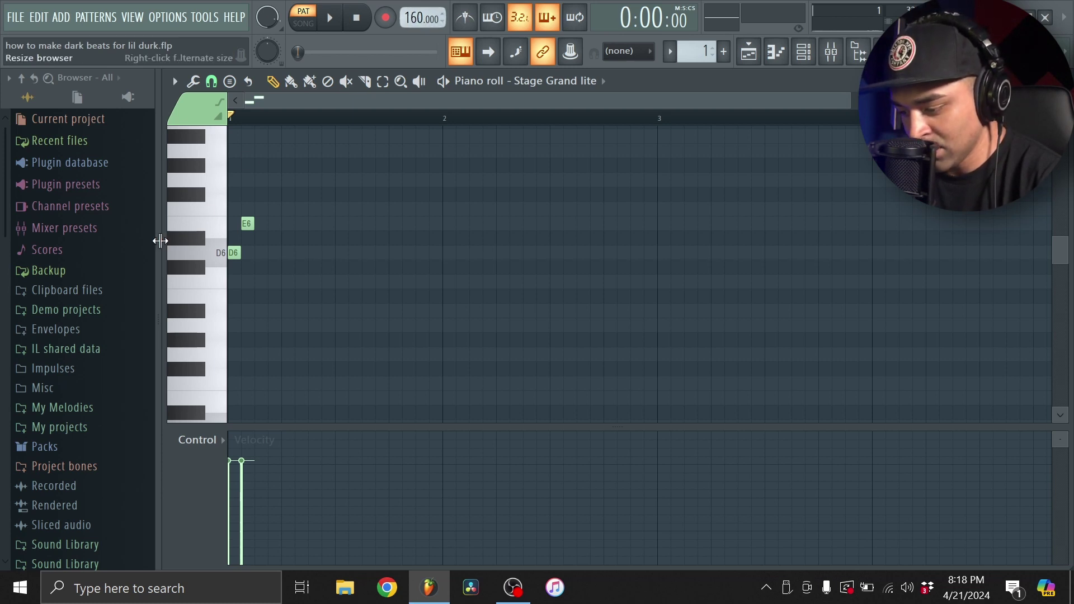
key("space")
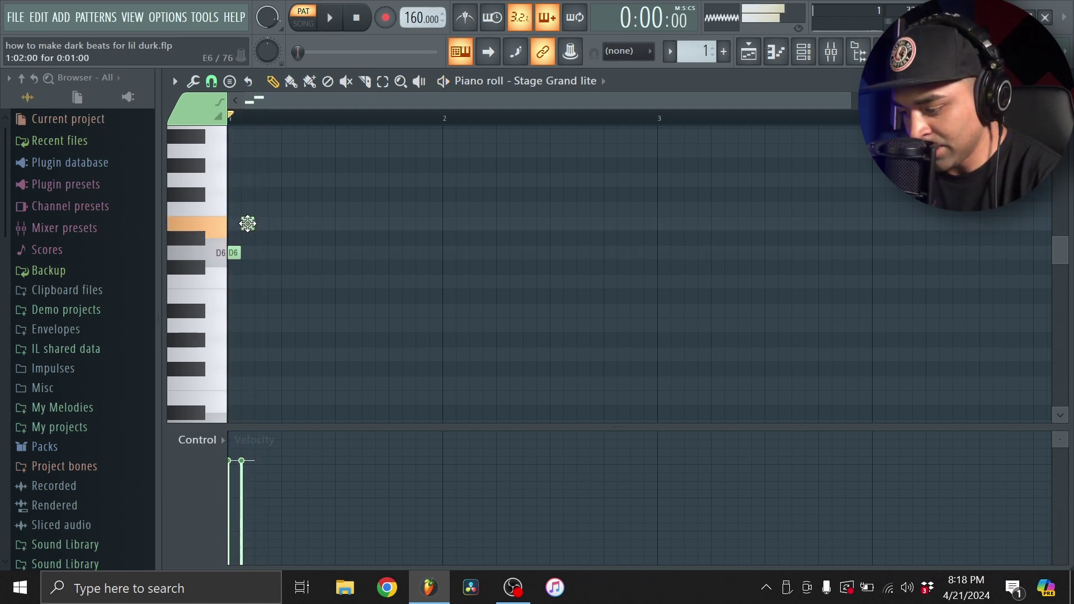
Extend the melody with D6, E6, F6, G6 and A6 notes so that it fills the first two bars
left_click_drag(243, 223, 261, 178)
left_click(287, 208)
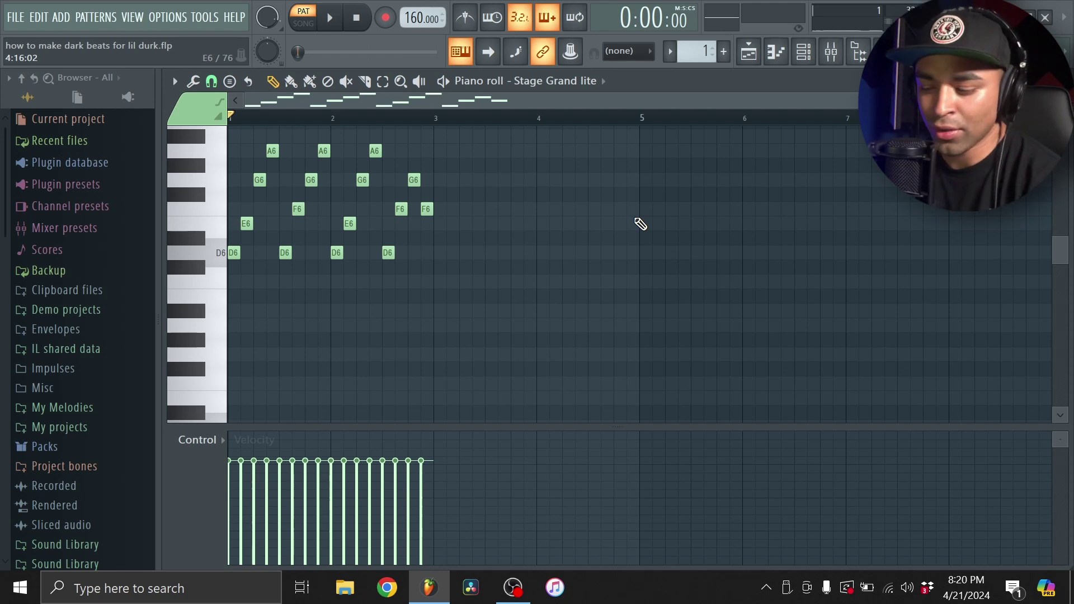
Duplicate the two-bar melody to four bars, and duplicate those four bars to fill eight bars
key("ctrl+b")
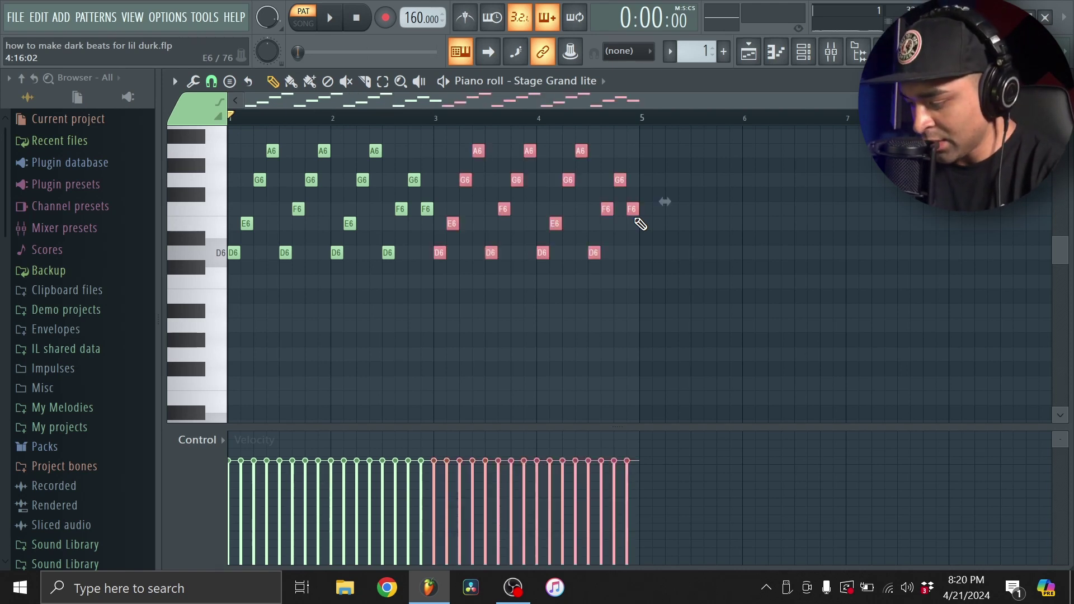
key("ctrl+d")
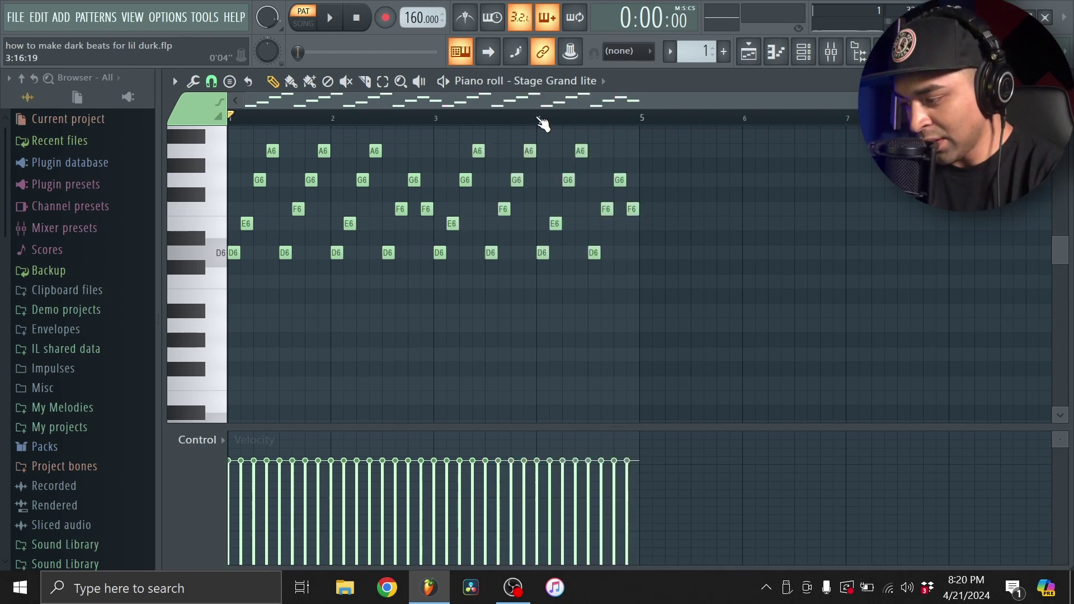
key("ctrl+a")
key("ctrl+b")
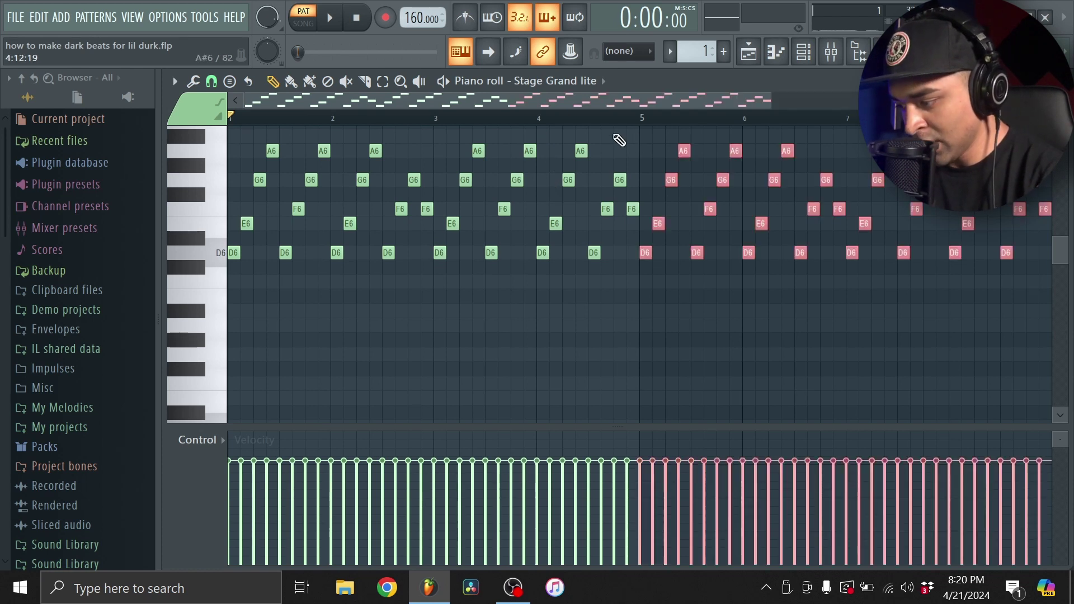
key("ctrl+d")
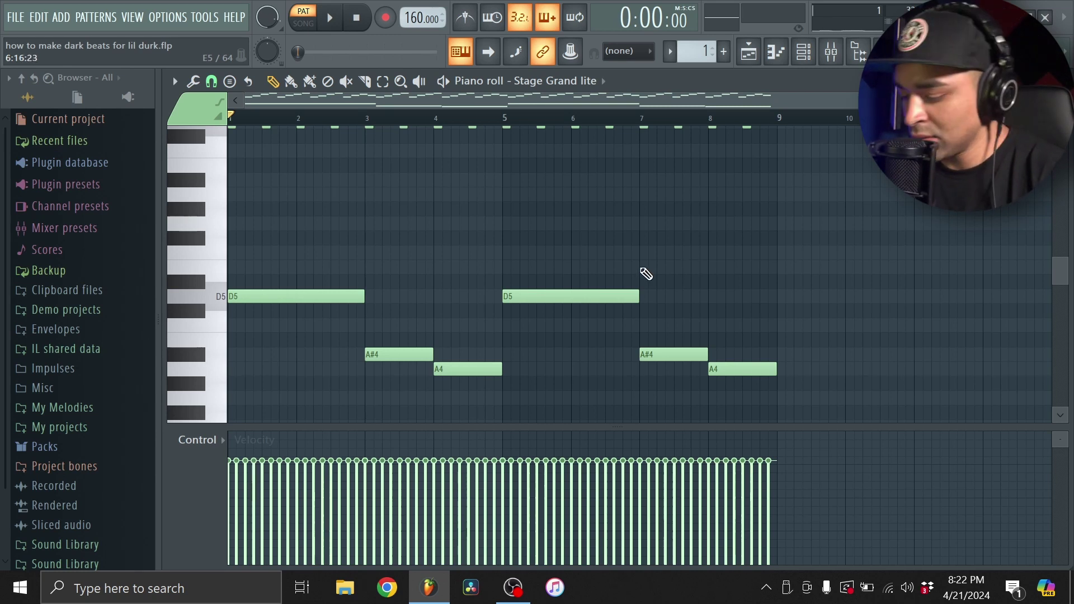
Play back the eight-bar melody together with the D5, A#4 and A4 bass notes, and stop it
key("space")
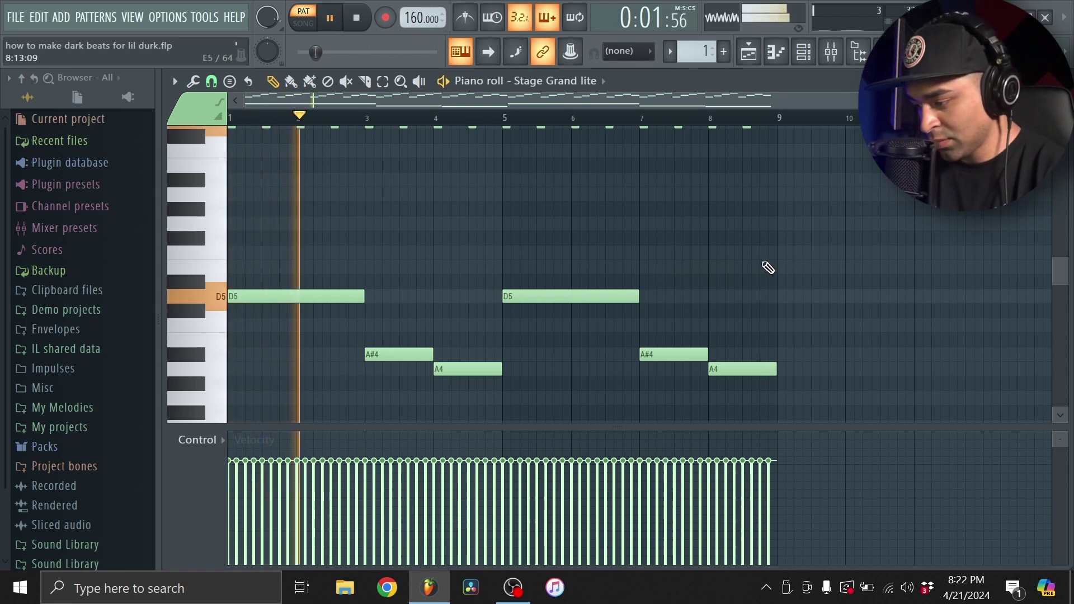
scroll(789, 276, "down", 2)
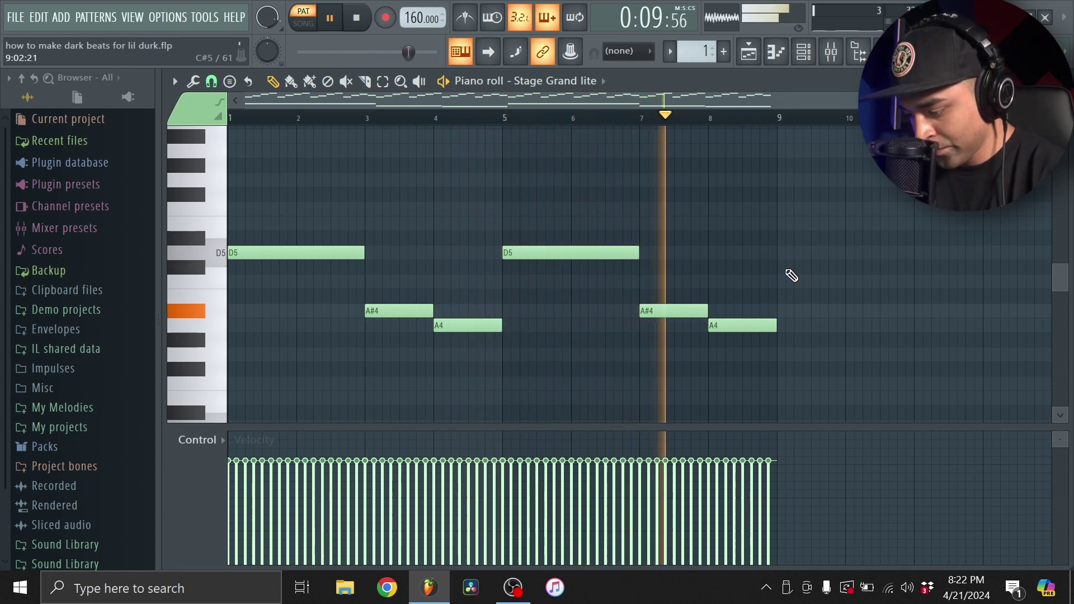
scroll(817, 282, "up", 4)
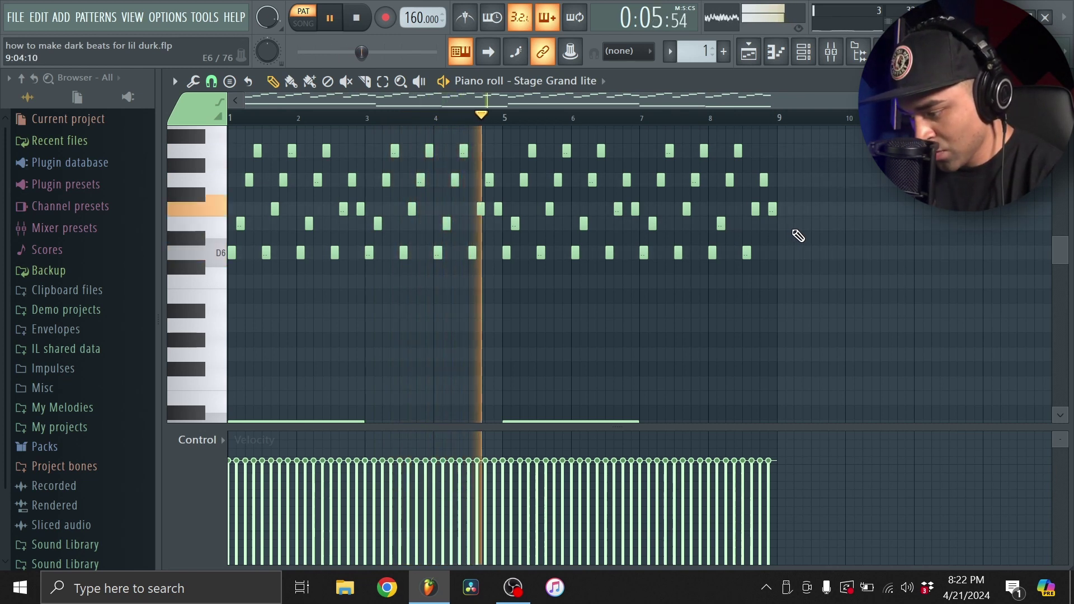
key("space")
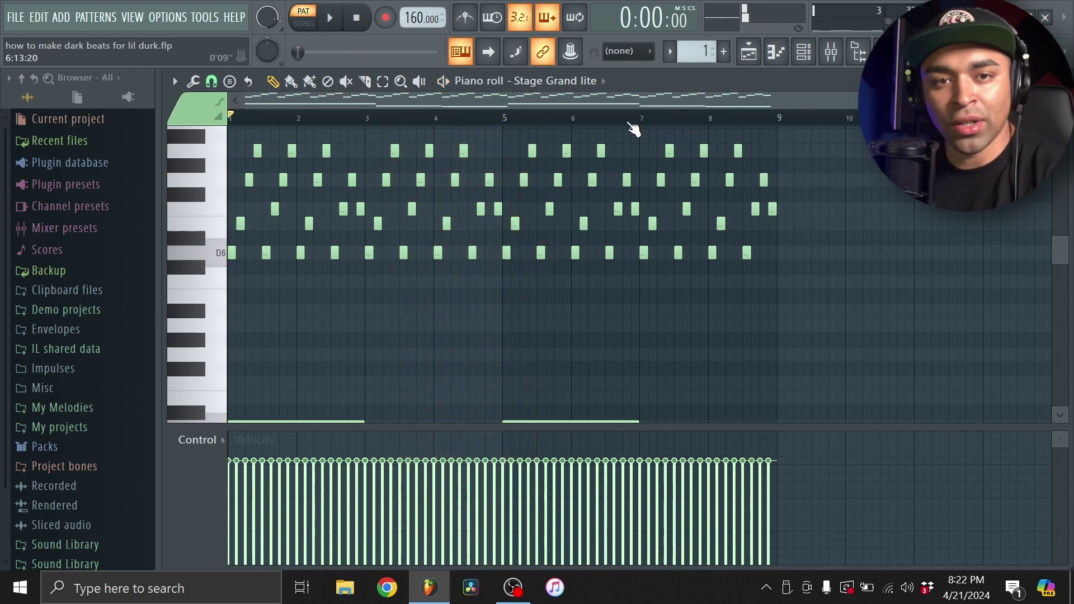
Move the playback position to bar 7 and raise the last melody note of bar 8 to D6
left_click(645, 117)
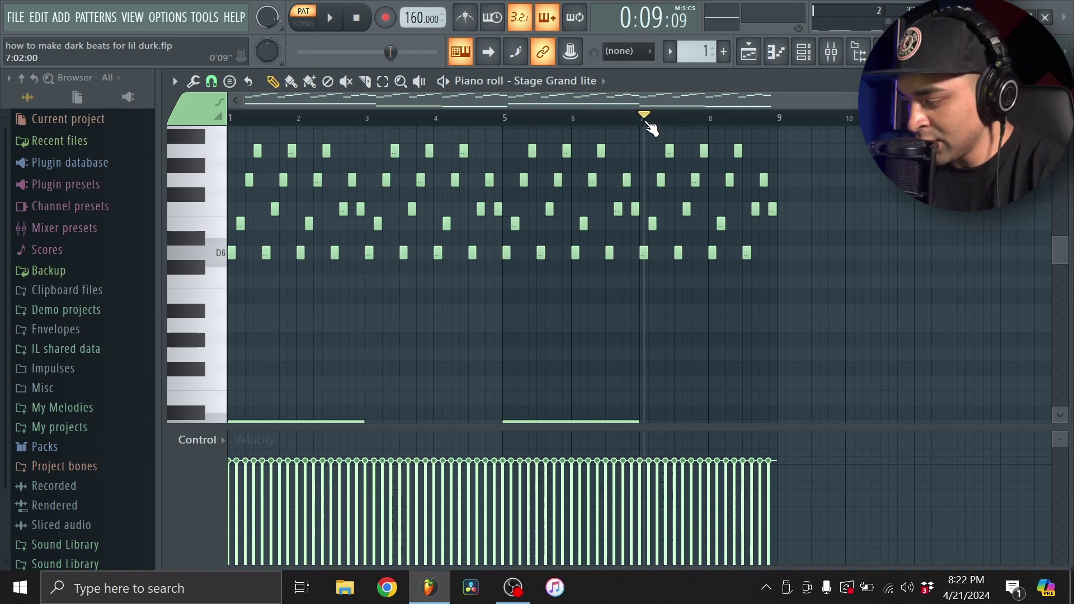
left_click(641, 117)
scroll(874, 171, "up", 5)
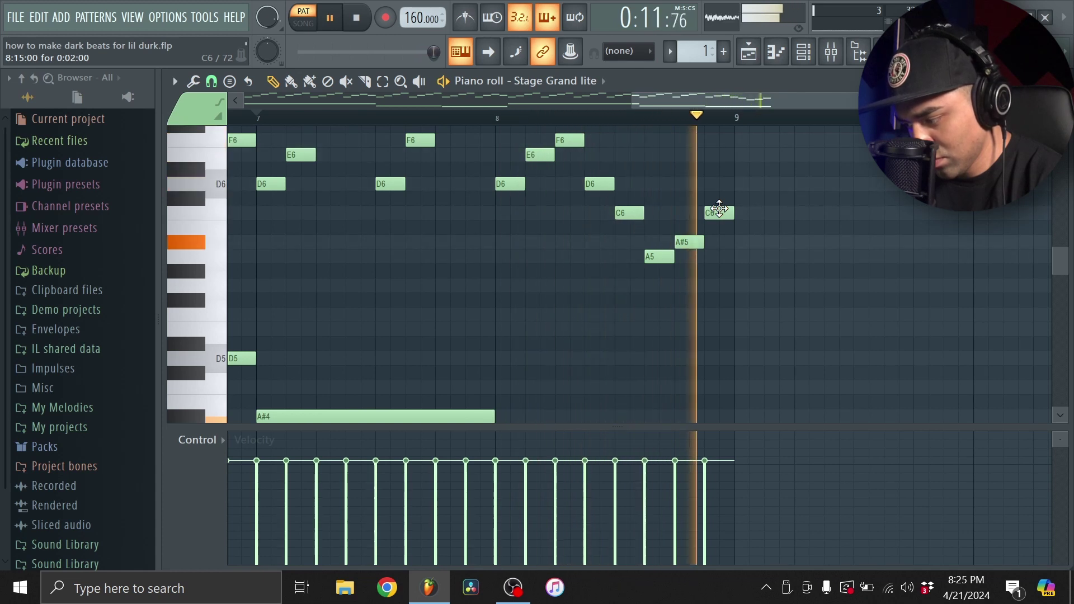
left_click_drag(719, 209, 721, 180)
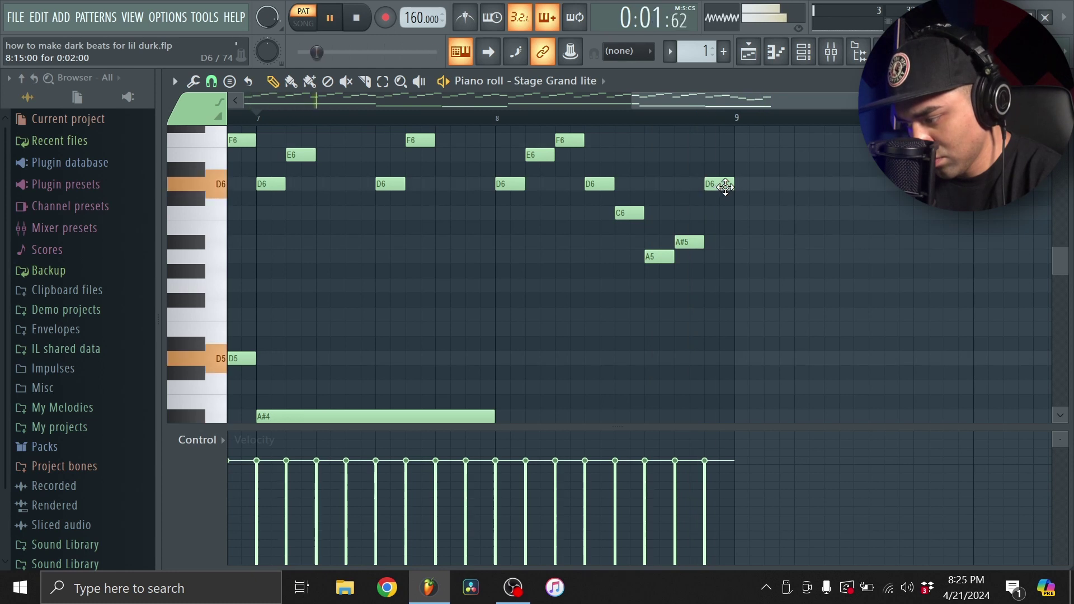
scroll(786, 208, "down", 5)
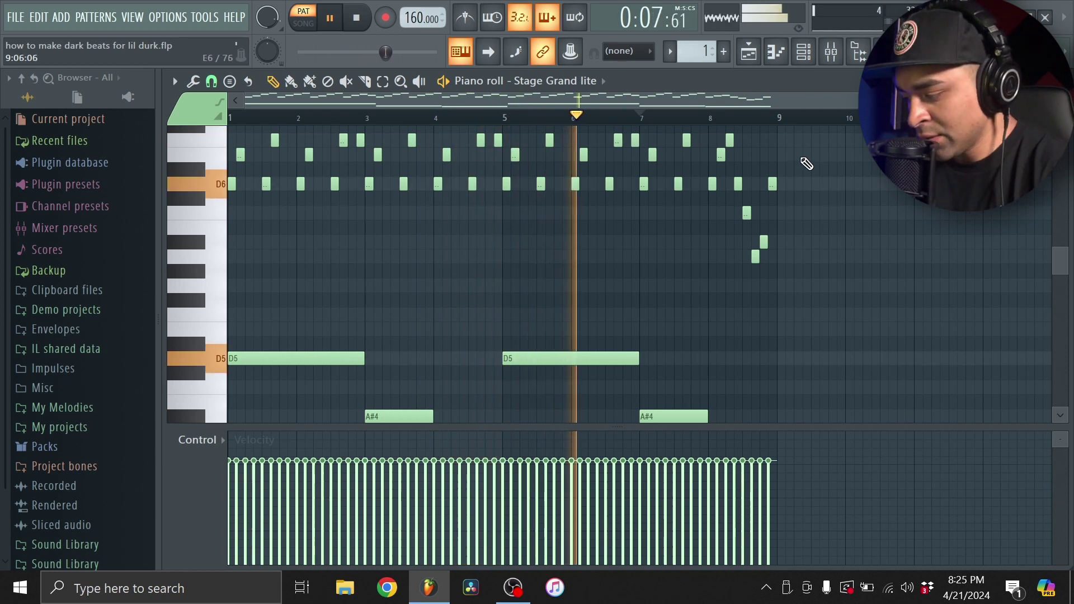
Restart playback and lower the Stage Grand lite channel's volume to about 66%
left_click(352, 20)
left_click(354, 20)
key("space")
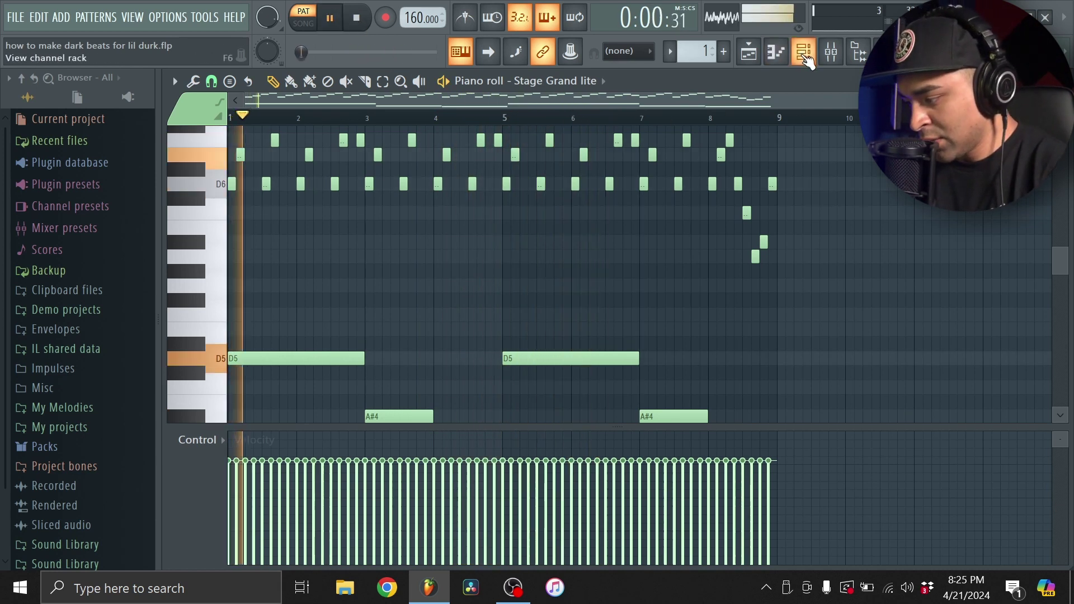
left_click(776, 56)
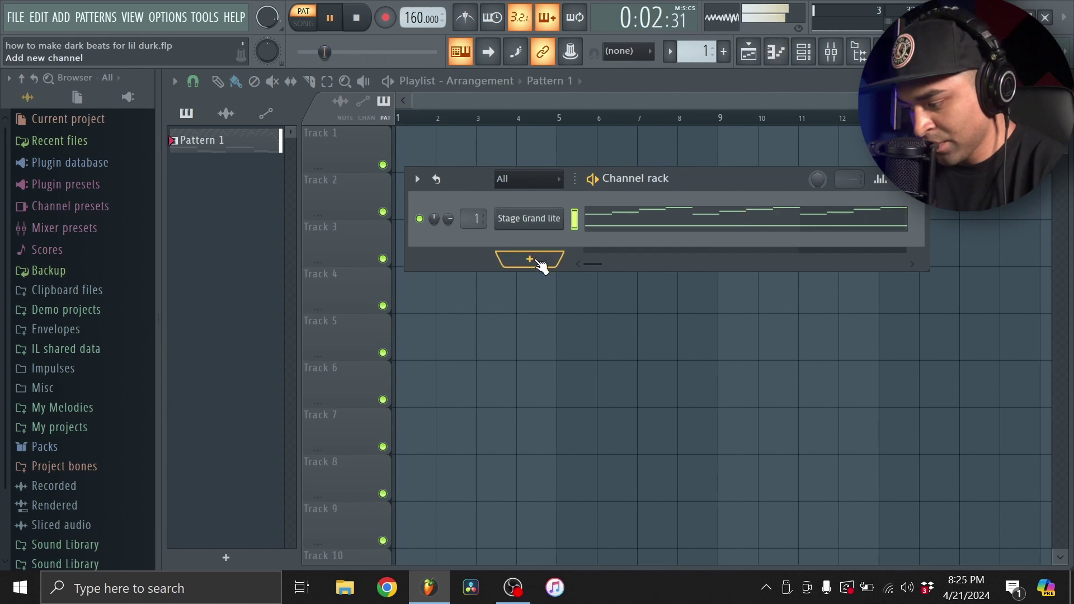
left_click(831, 53)
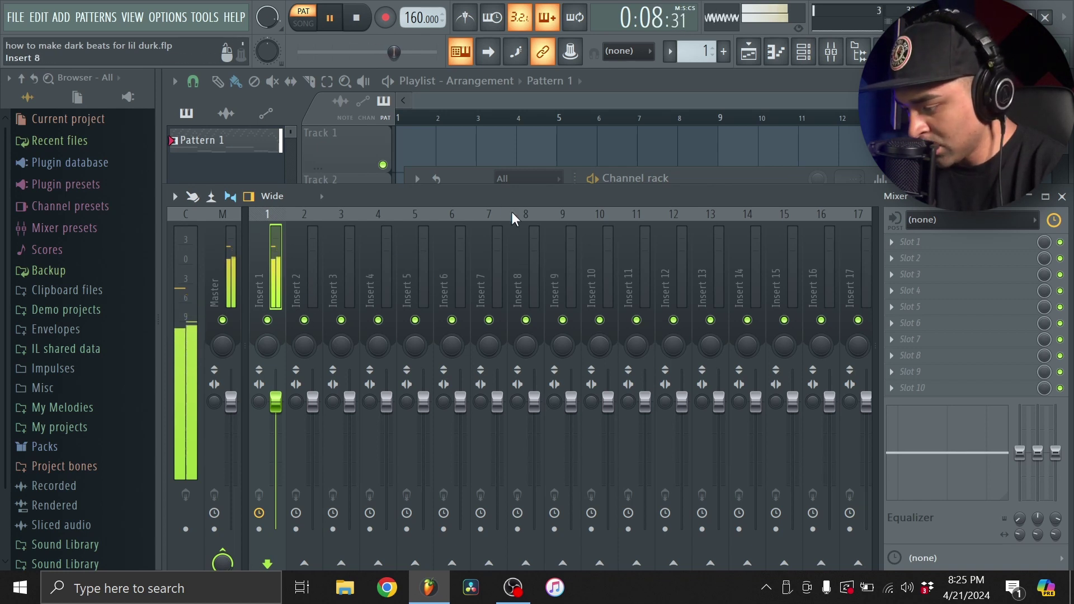
left_click(470, 180)
left_click_drag(448, 219, 448, 235)
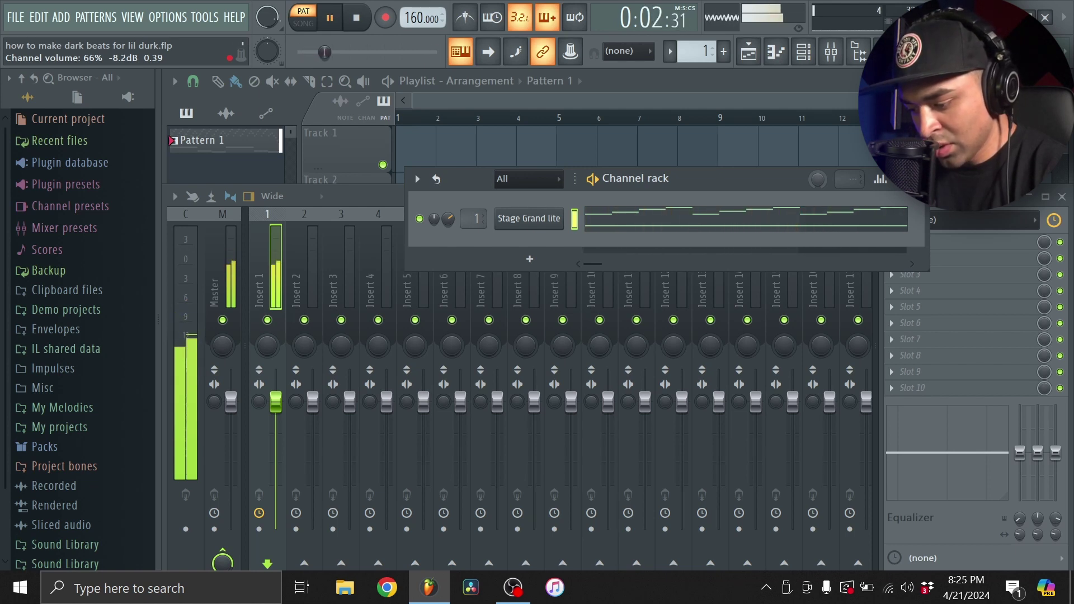
left_click_drag(448, 219, 448, 221)
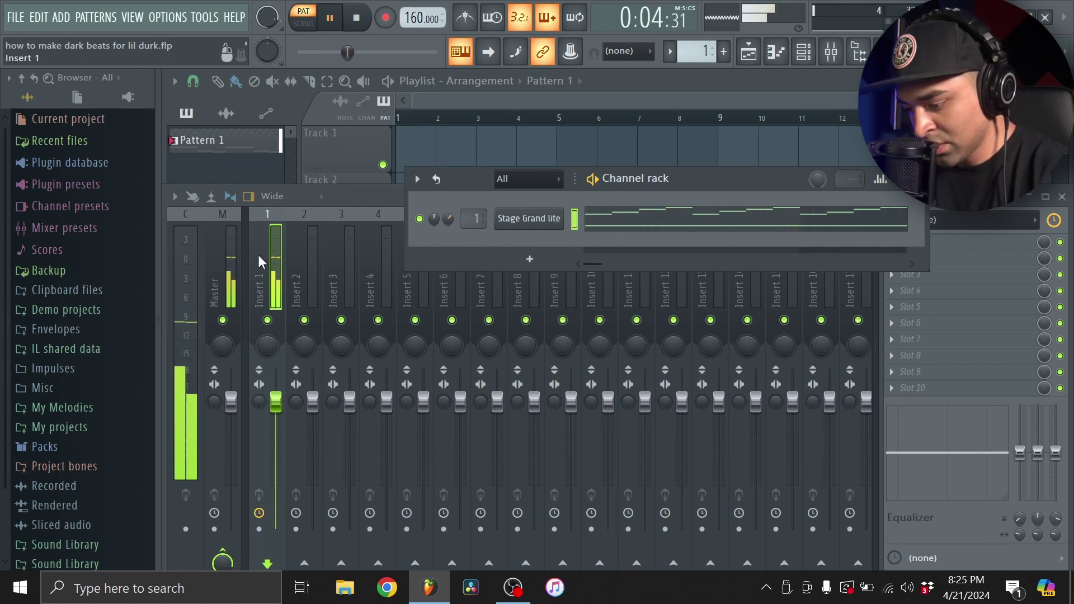
Load Fruity Soft Clipper into effect slot 2 of the Master mixer track
left_click(227, 238)
left_click(909, 258)
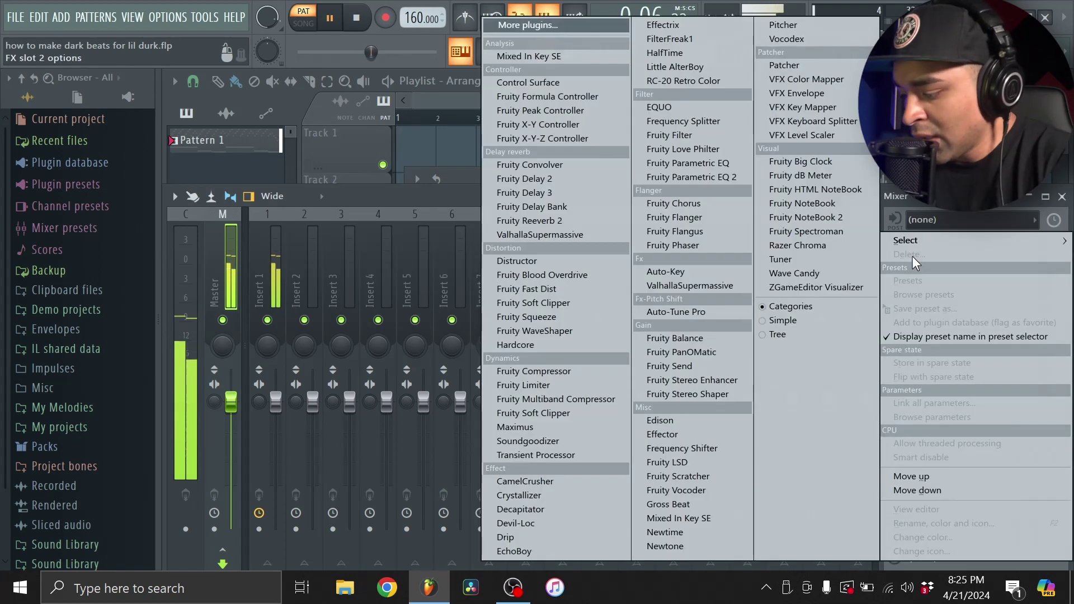
mouse_move(903, 242)
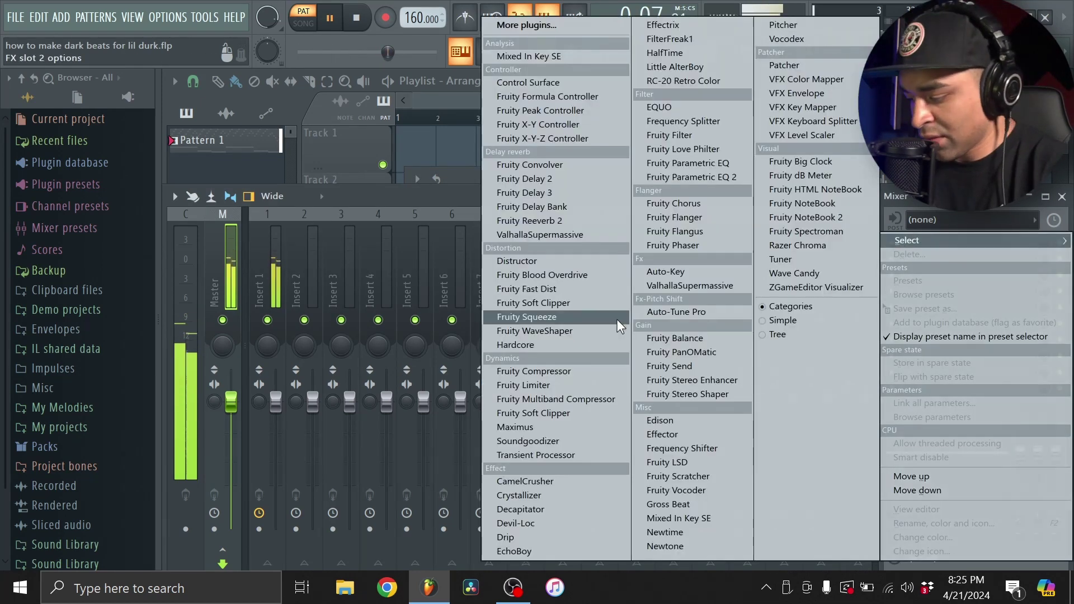
left_click(571, 306)
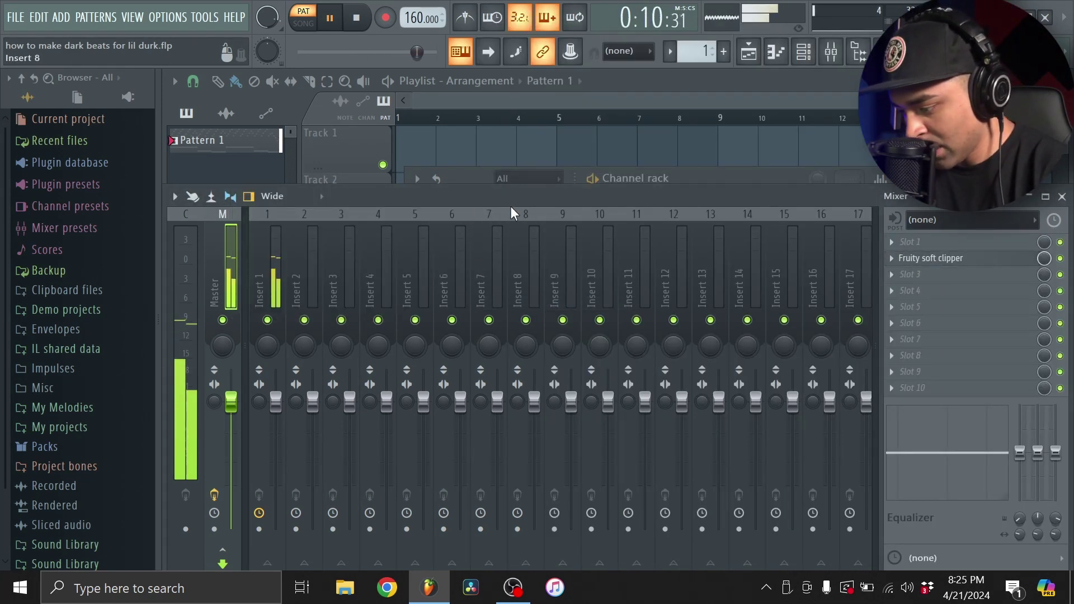
Stop playback, add a Sytrus channel with the Orchestral 1 preset, and open that channel's piano roll
left_click(630, 183)
key("space")
left_click(530, 259)
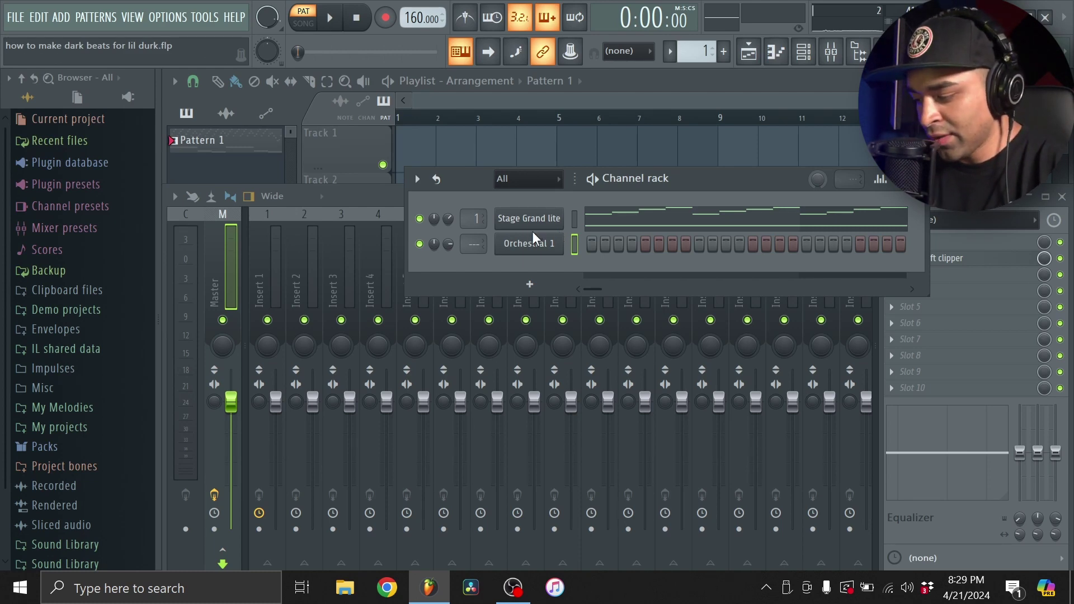
left_click(536, 243)
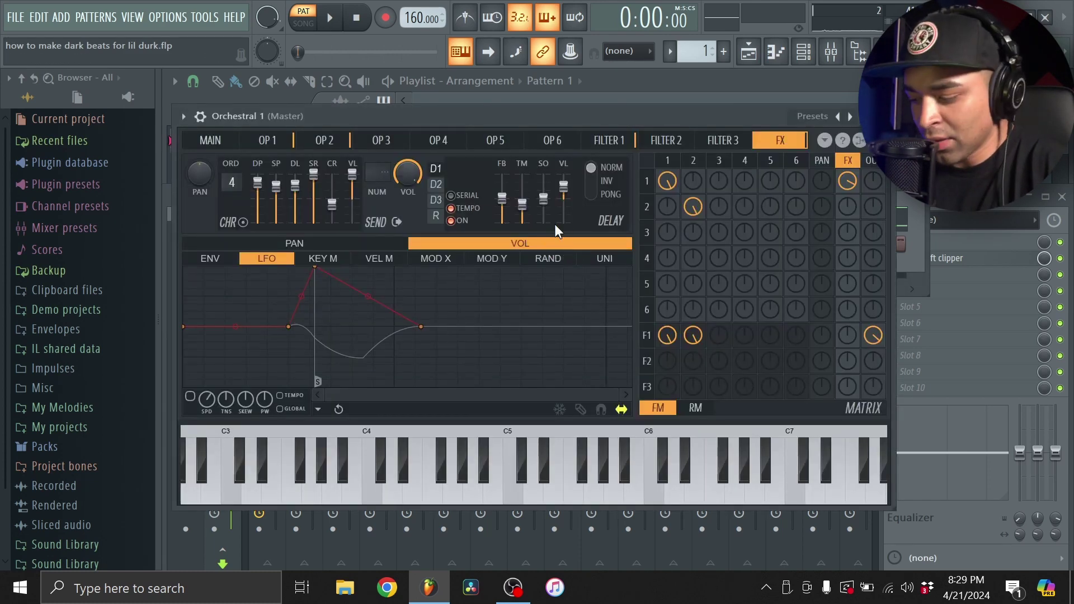
left_click(792, 118)
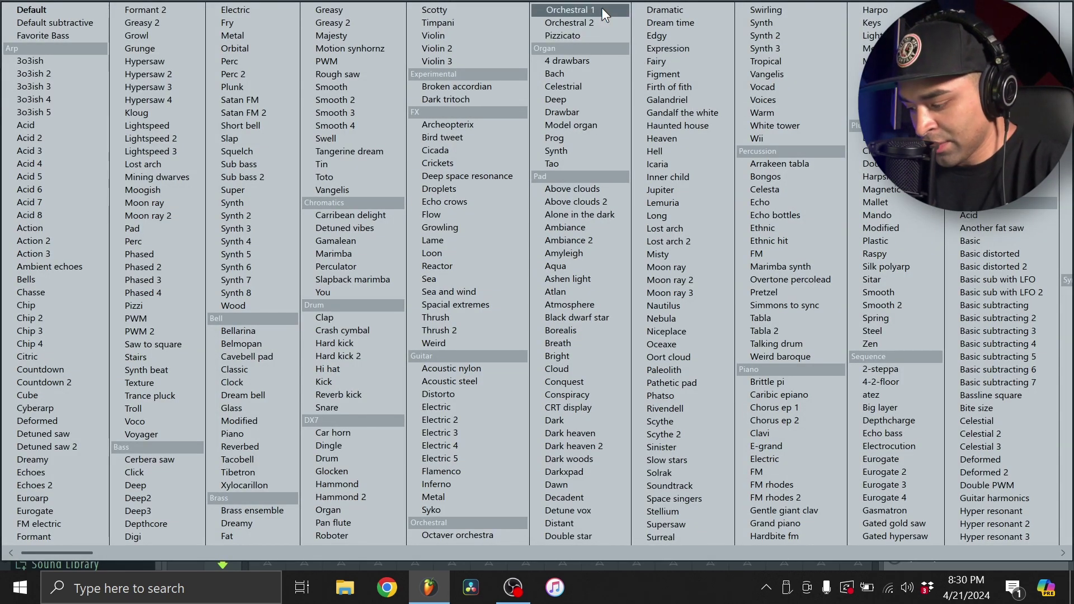
left_click(567, 9)
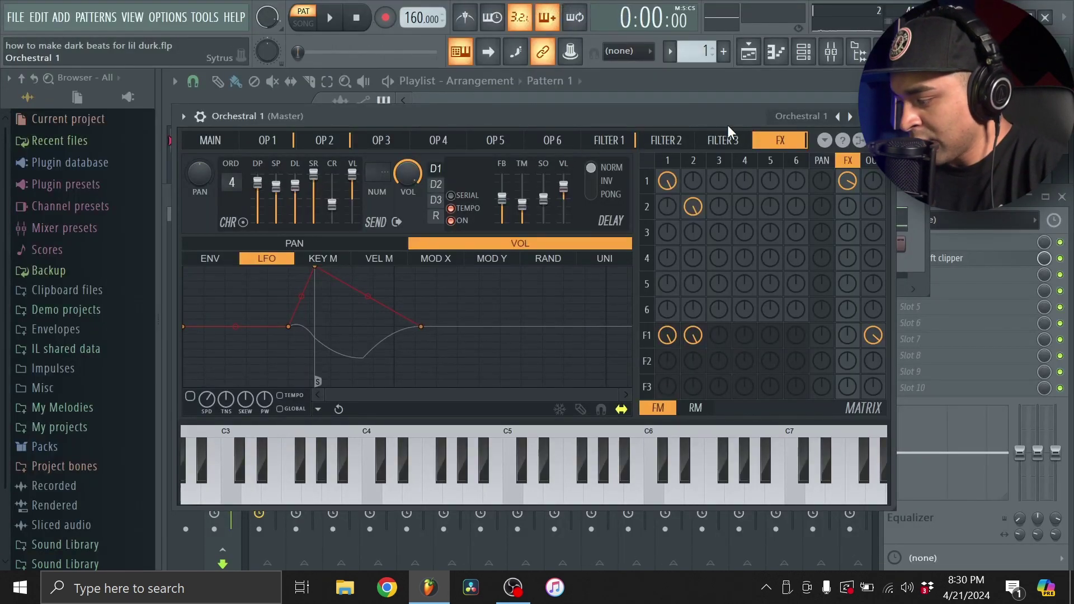
key("Escape")
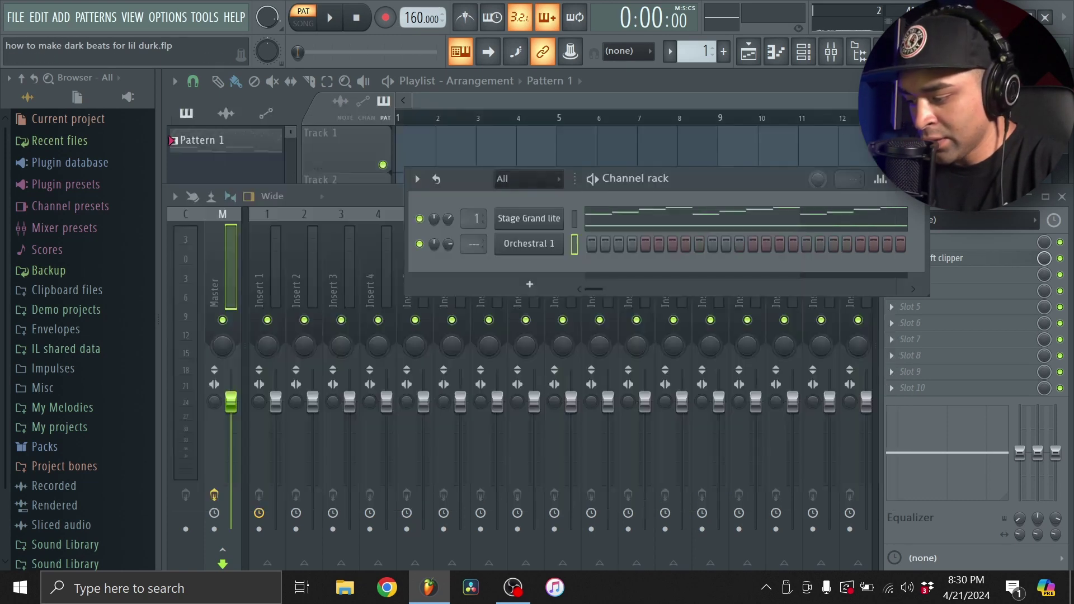
left_click(777, 54)
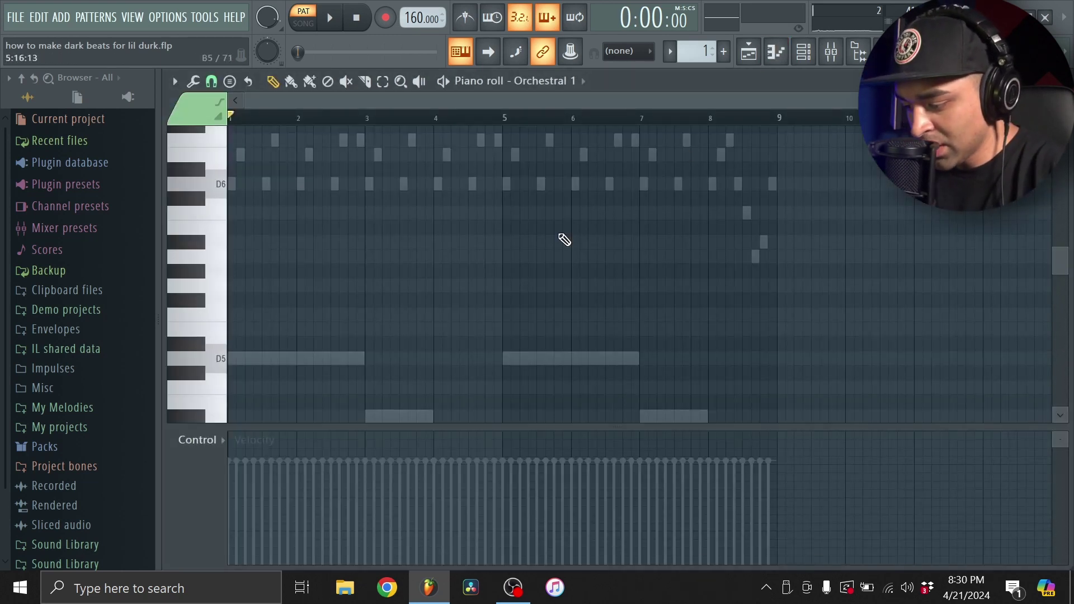
Play the pattern and draw a one-bar D5 note in bar 1 of the Orchestral 1 channel
key("space")
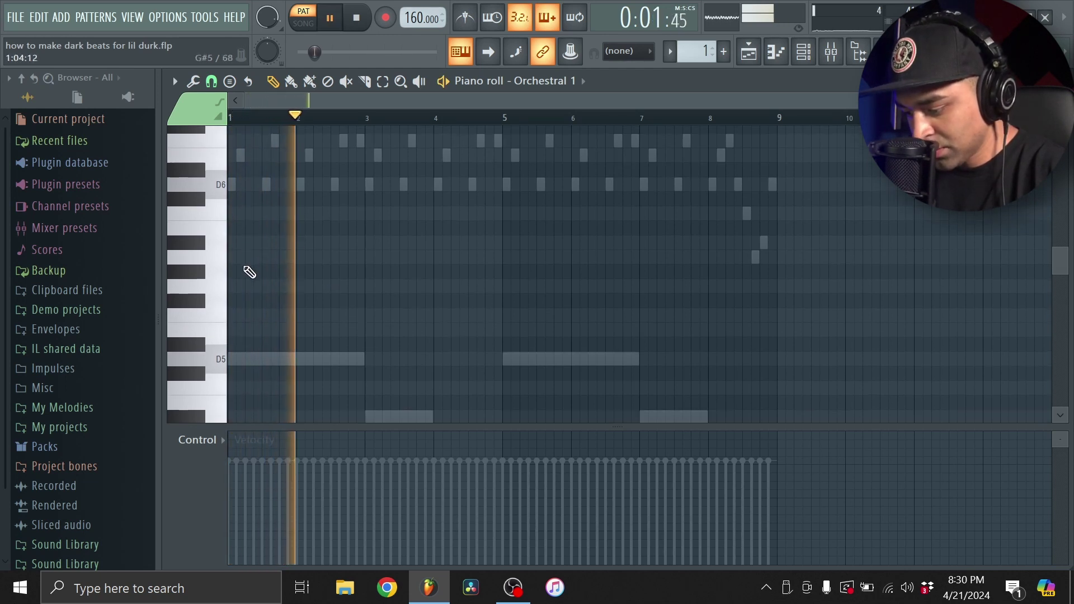
left_click(233, 358)
left_click_drag(233, 359, 297, 359)
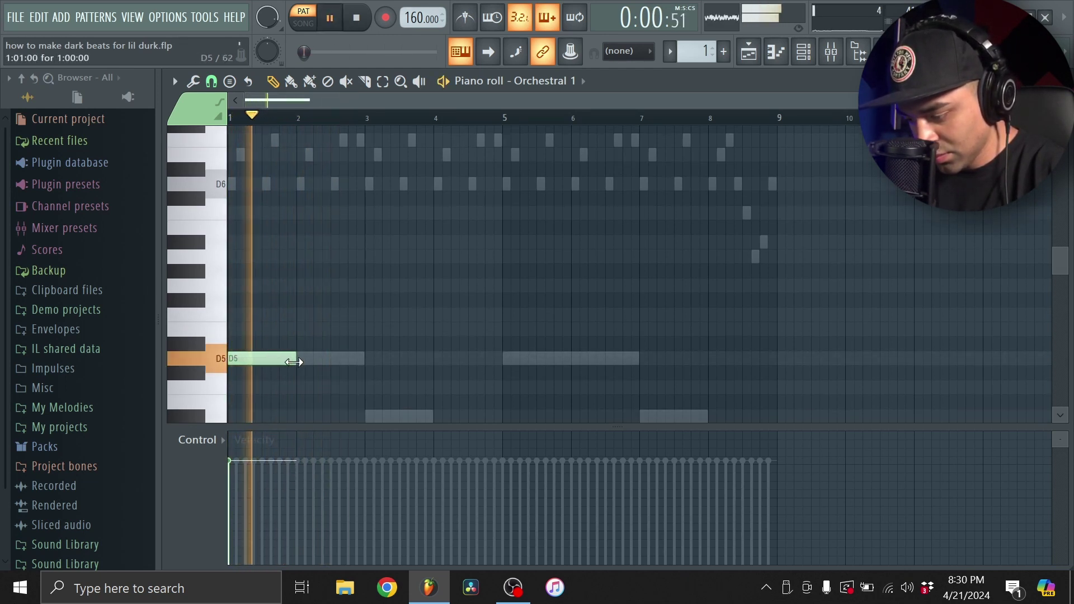
key("space")
scroll(316, 336, "down", 2)
key("space")
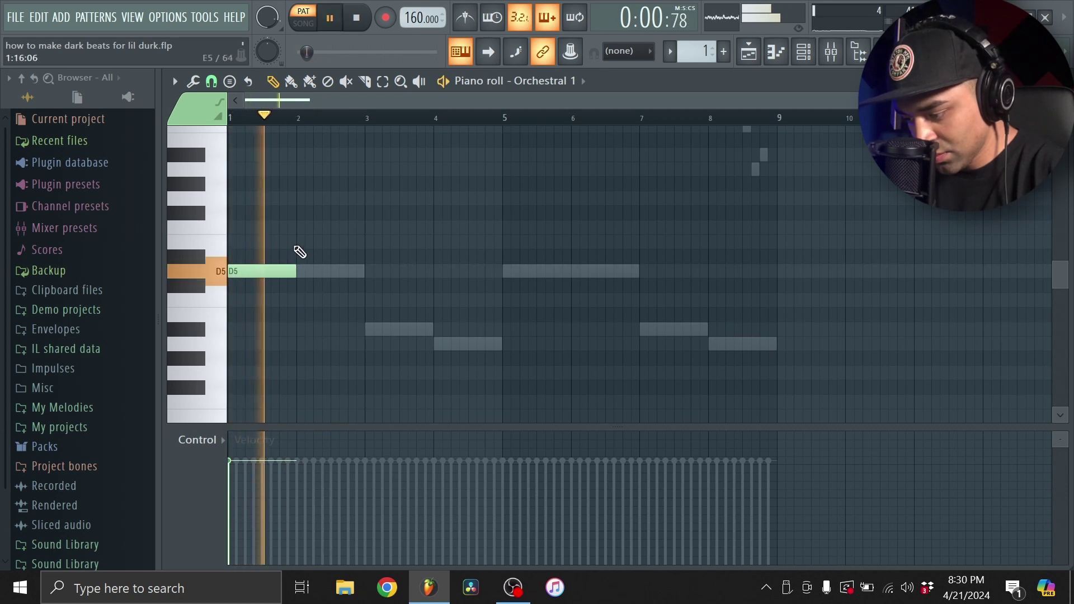
Add A5 across bar 2 and A#5 across bars 3 and 4, and repeat the phrase in bars 5 to 8
left_click(299, 228)
left_click_drag(320, 228, 336, 168)
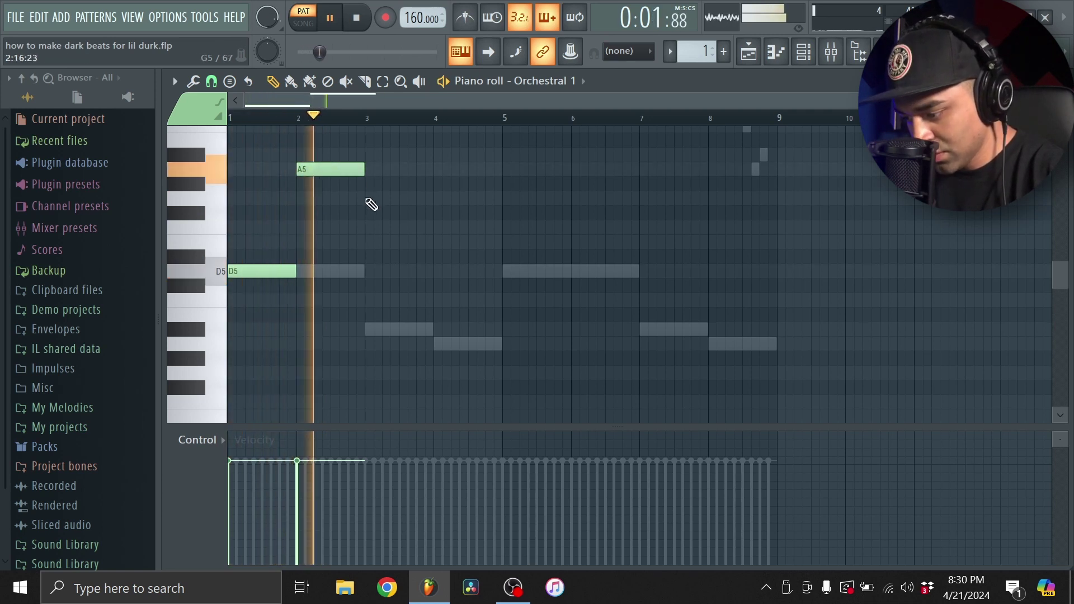
left_click(365, 228)
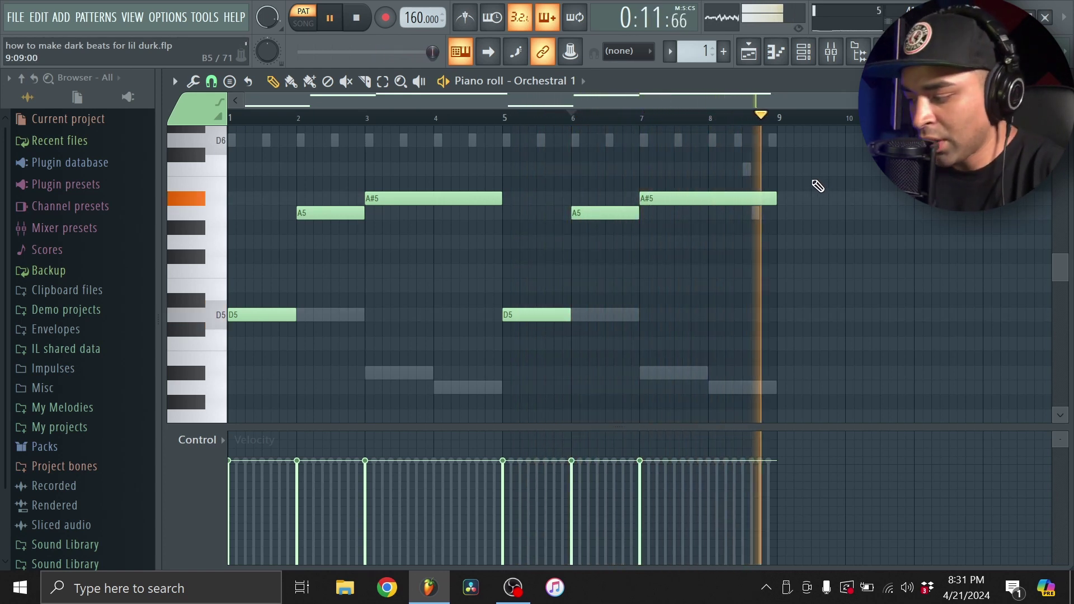
Leave the piano roll, route the Orchestral 1 channel to mixer track 2, and select Insert 2
left_click(776, 57)
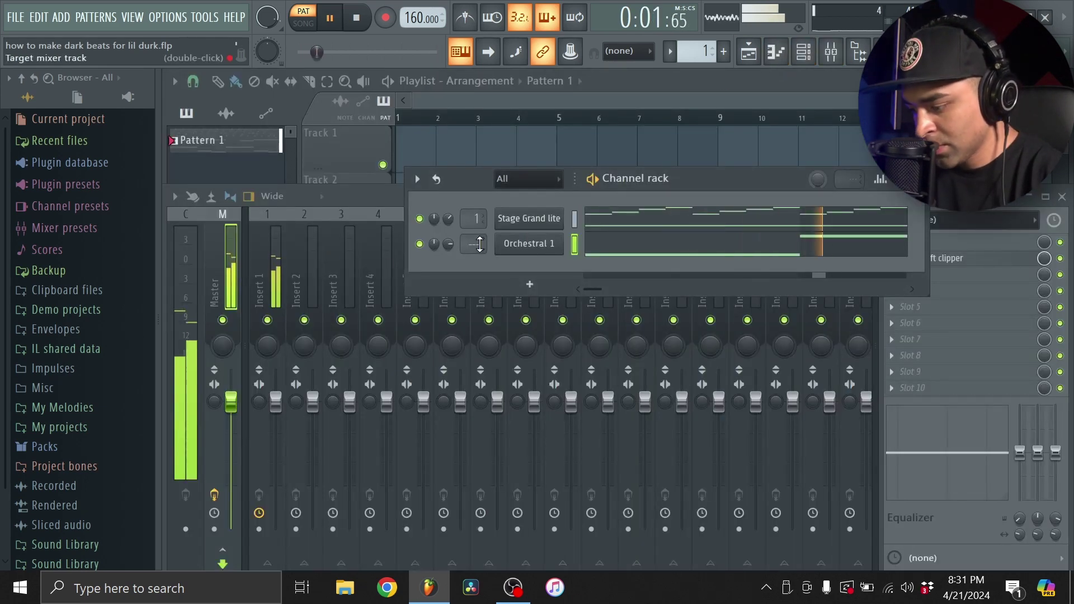
left_click_drag(474, 244, 475, 235)
left_click(316, 273)
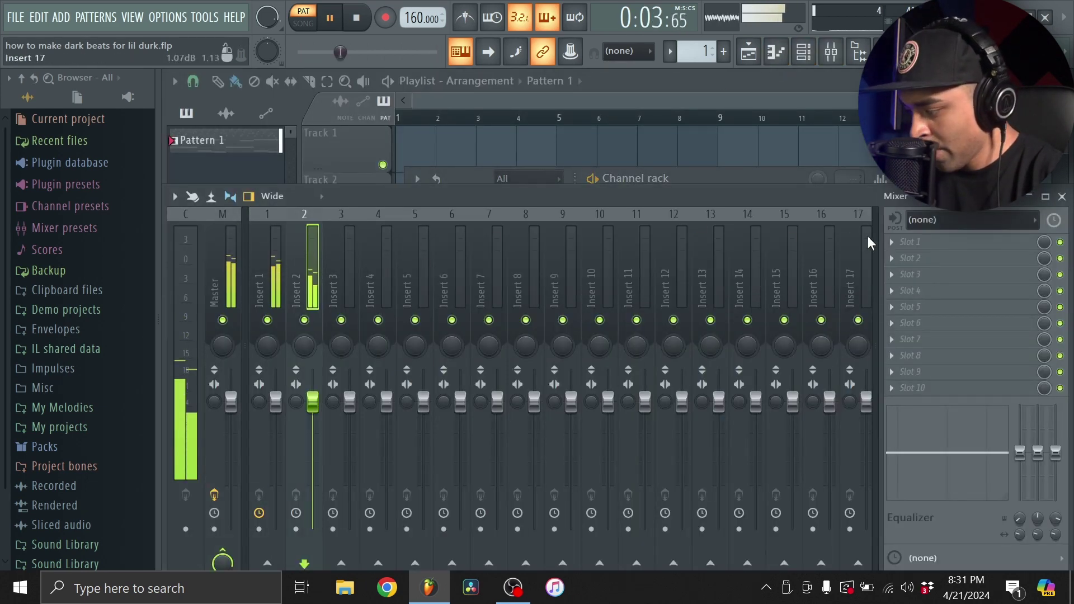
Load Fruity Reeverb 2 into slot 1 of Insert 2 with a decay time of 5.4 sec
left_click(909, 242)
left_click(562, 218)
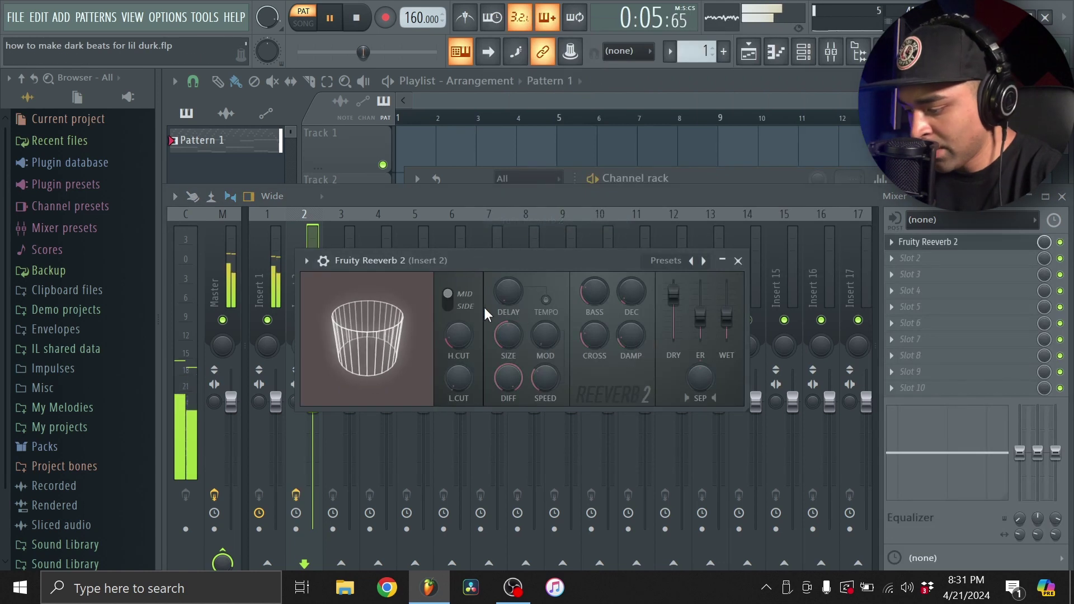
mouse_move(631, 295)
left_mouse_down()
mouse_move(631, 274)
mouse_move(635, 301)
left_mouse_up()
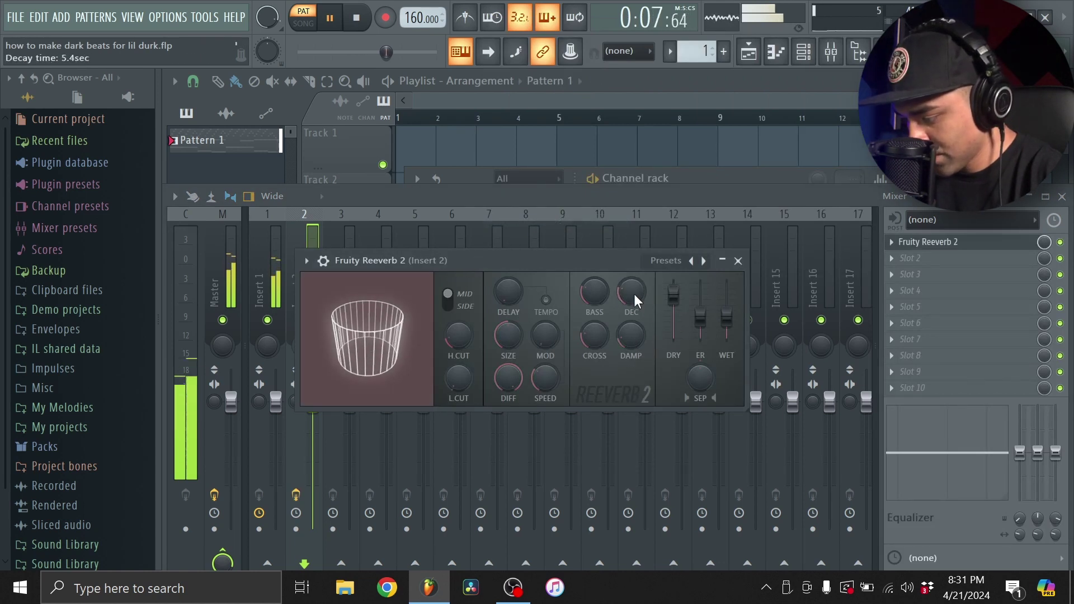
left_click(738, 260)
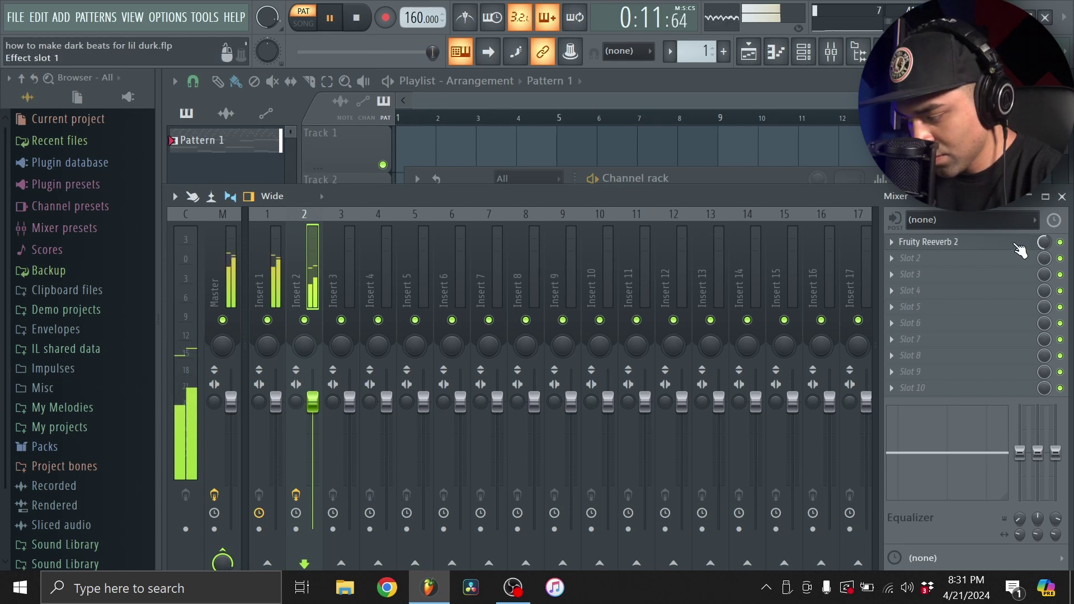
Load Fruity Parametric EQ 2 into slot 4 of Insert 2 and cut the lows below about 200 Hz with band 1
left_click(949, 296)
left_click(688, 178)
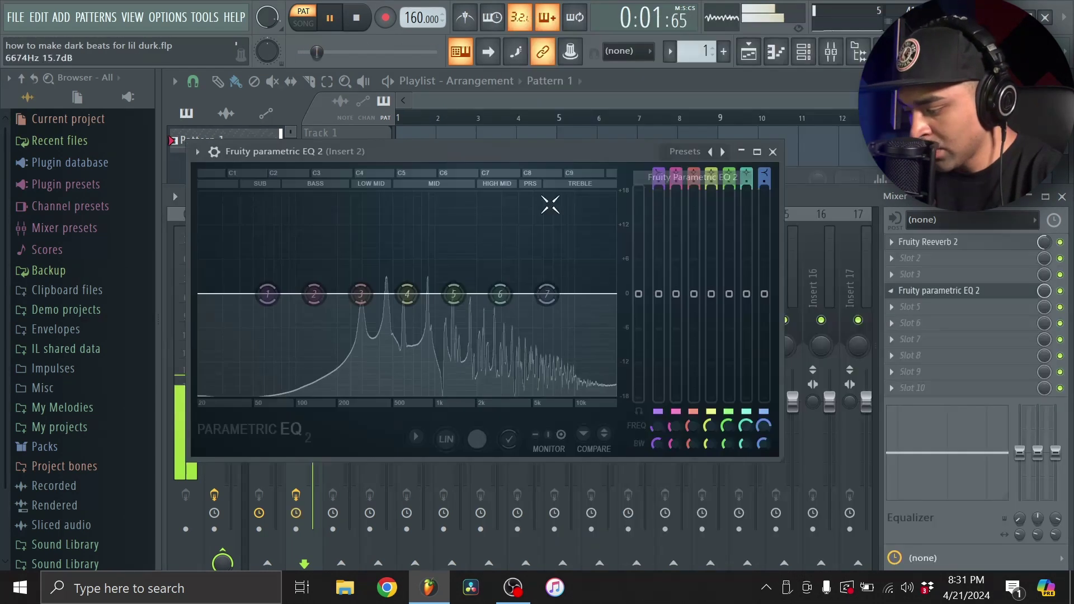
left_click_drag(268, 294, 338, 394)
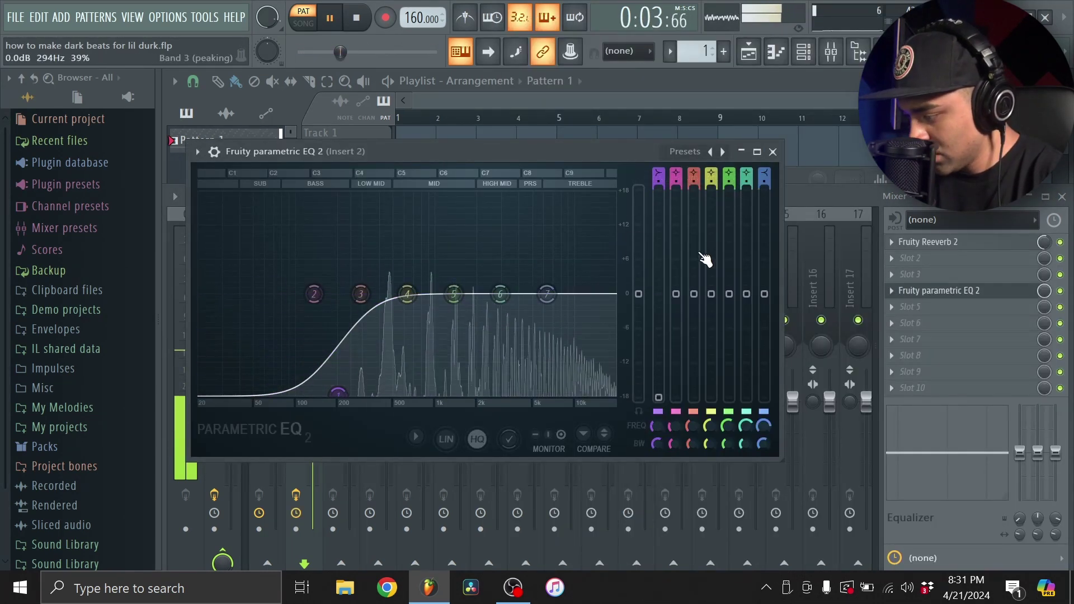
left_click_drag(783, 150, 785, 150)
left_click(775, 152)
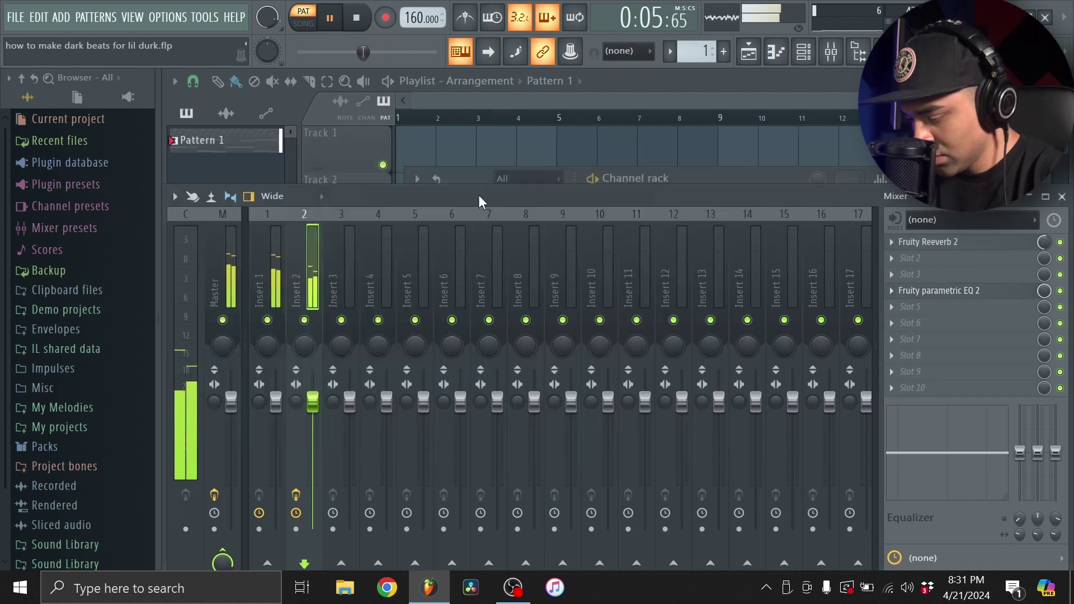
Load Fruity Parametric EQ 2 into slot 3 of Insert 1 and pull down one of its bands
left_click(277, 252)
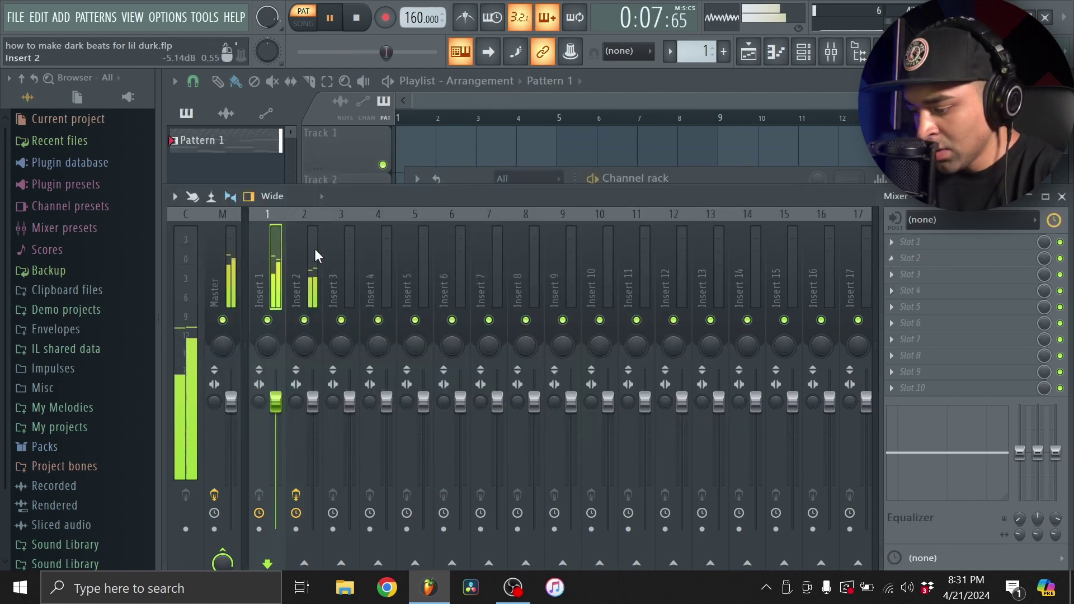
left_click(941, 270)
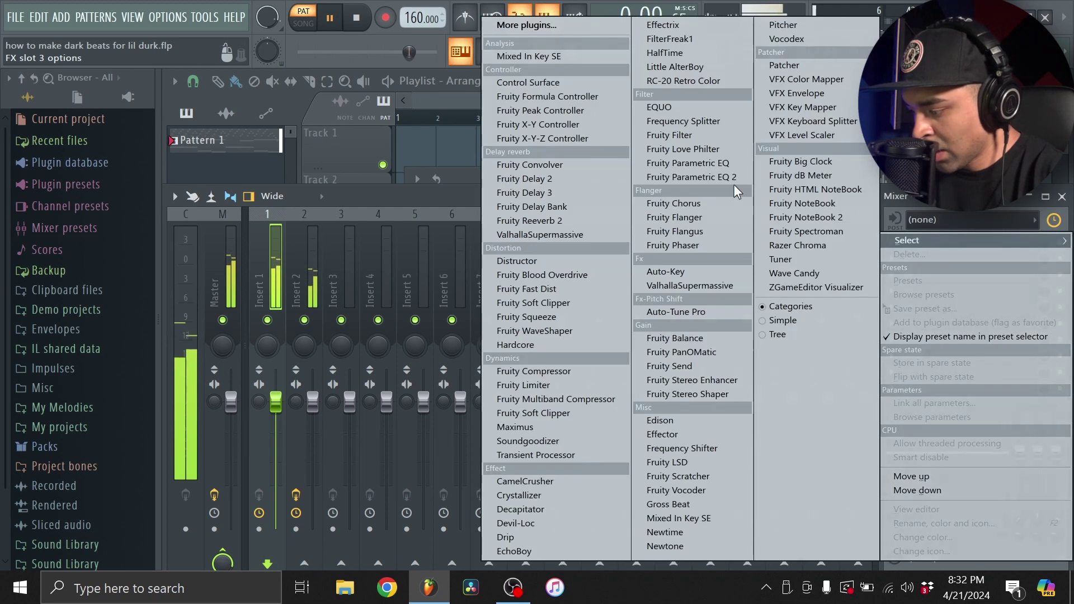
left_click(691, 172)
left_click_drag(376, 462, 417, 499)
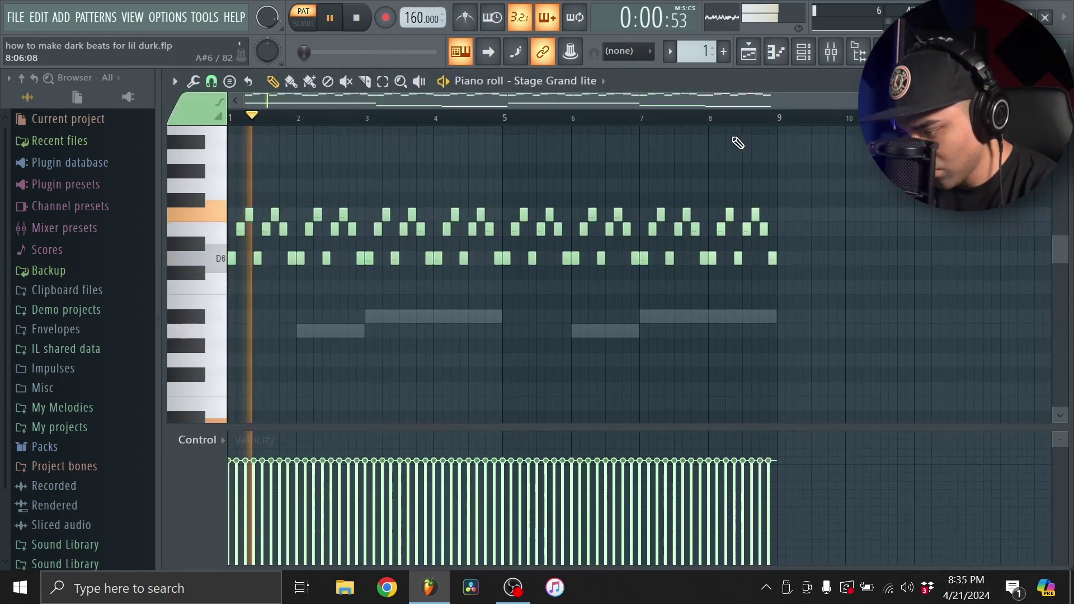
Leave the Stage Grand lite piano roll and inspect the Cashtro_HiHat_Crisp notes in the opening bars up close
scroll(850, 282, "up", 3)
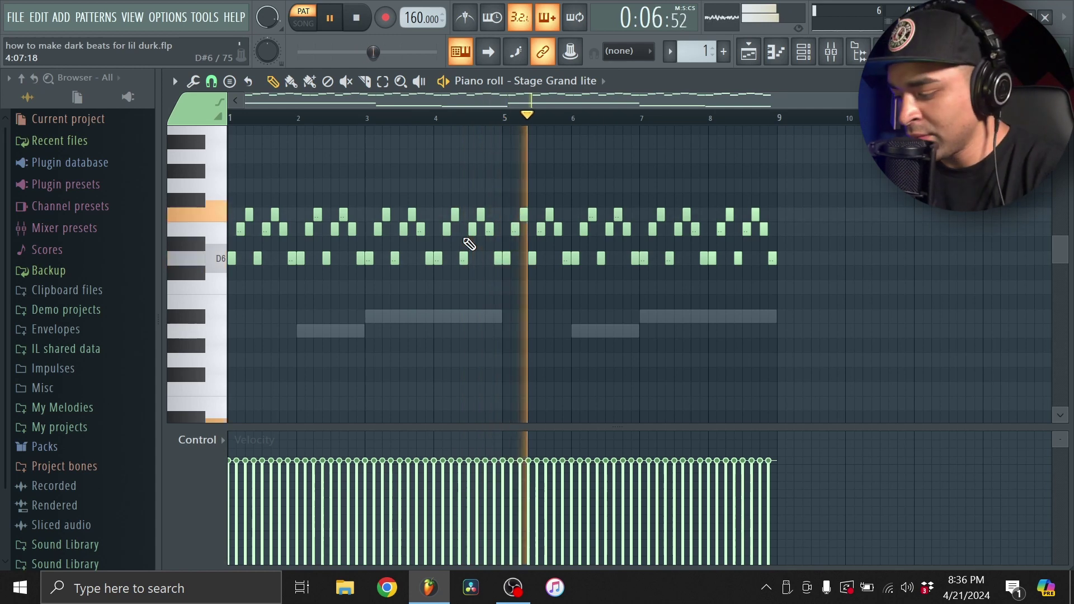
left_click(776, 52)
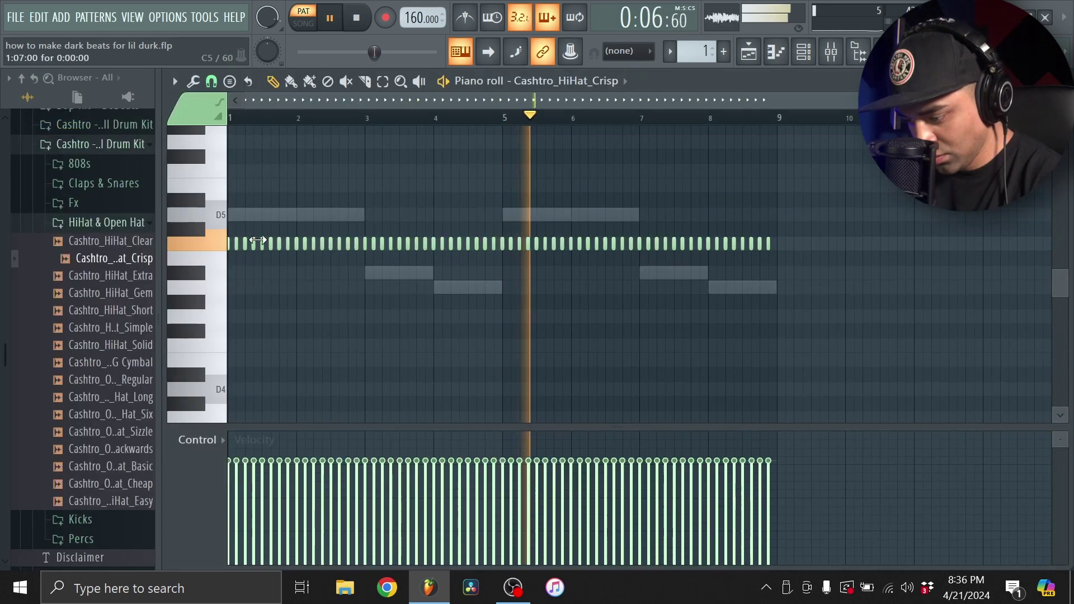
scroll(276, 243, "up", 2)
scroll(308, 256, "left", 2)
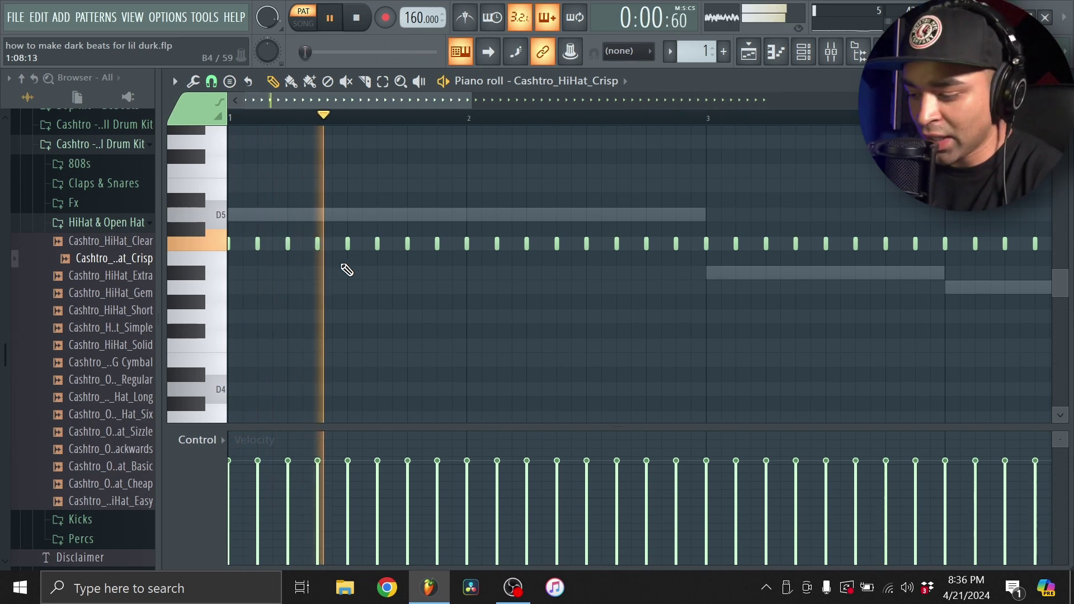
left_click(775, 52)
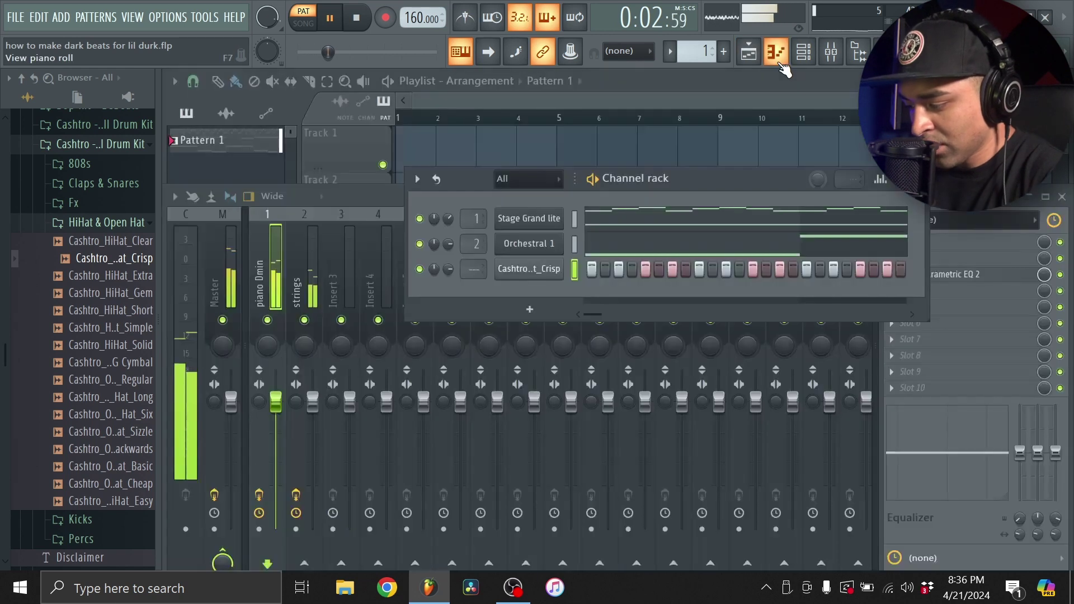
Add Cashtro_Clap_Favorite from the Claps & Snares folder as a new channel and apply the Clap midi pattern to it
left_click(136, 222)
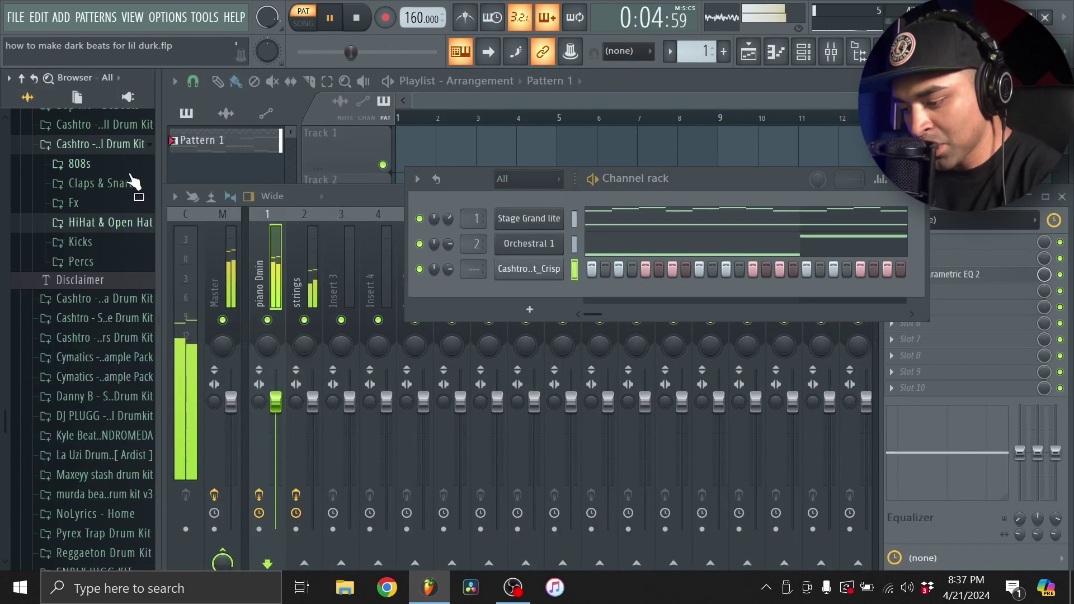
left_click(136, 183)
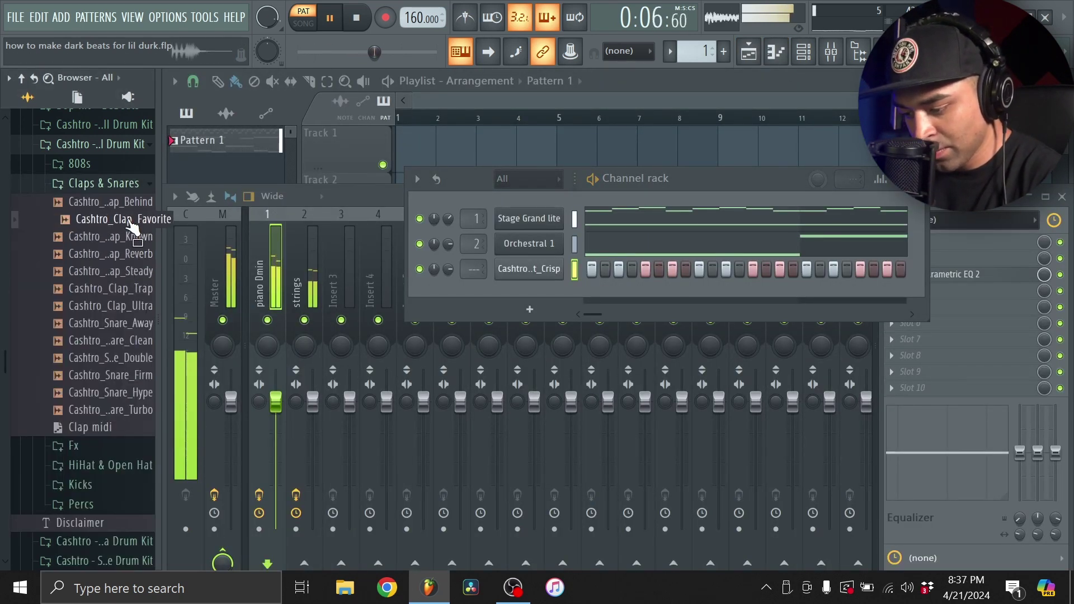
left_click_drag(106, 218, 514, 294)
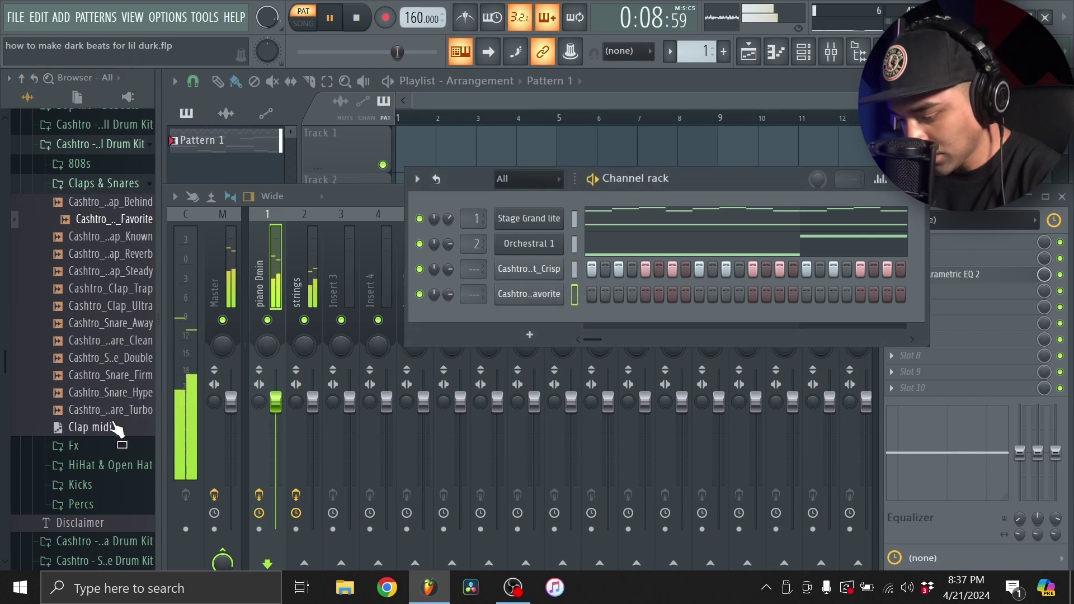
left_click_drag(95, 427, 522, 297)
Route the Cashtro_HiHat_Crisp channel to mixer track 3 and the clap channel to mixer track 4
scroll(474, 270, "up", 3)
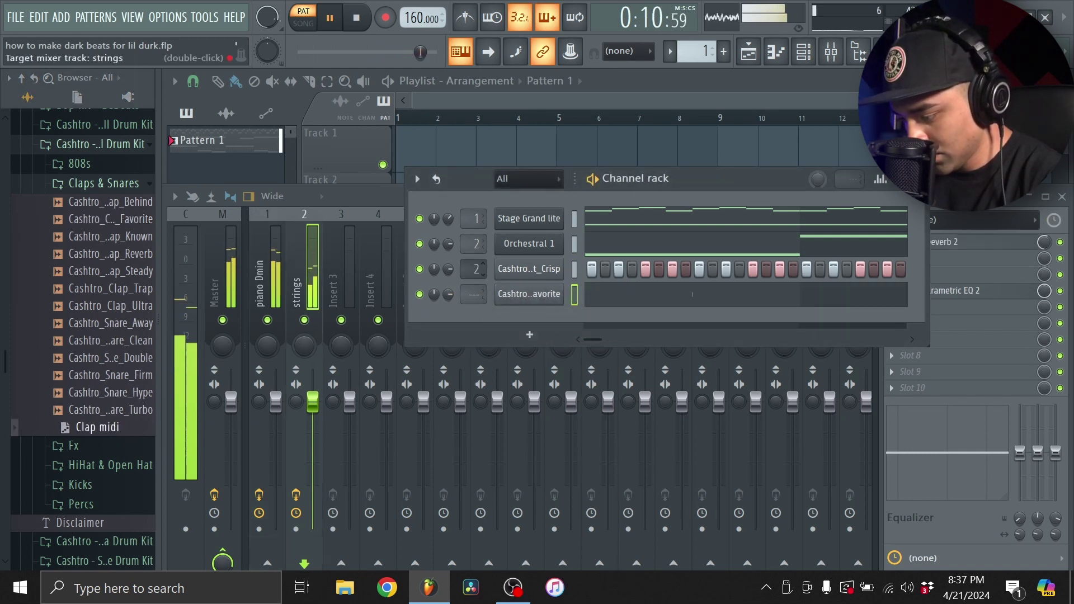
scroll(473, 294, "up", 4)
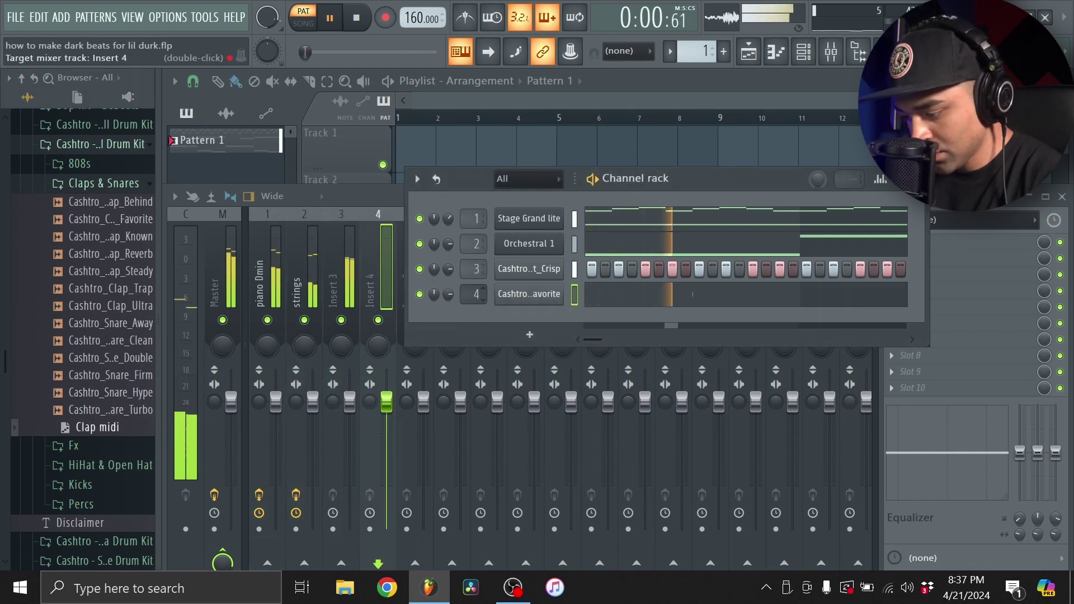
left_click(347, 237)
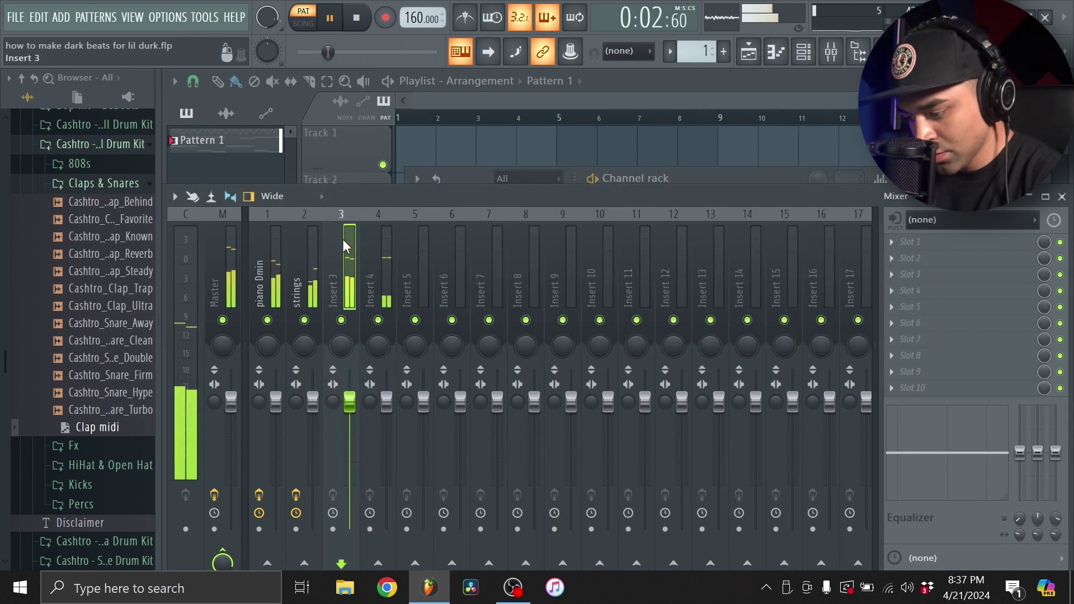
left_click(373, 241)
left_click(461, 178)
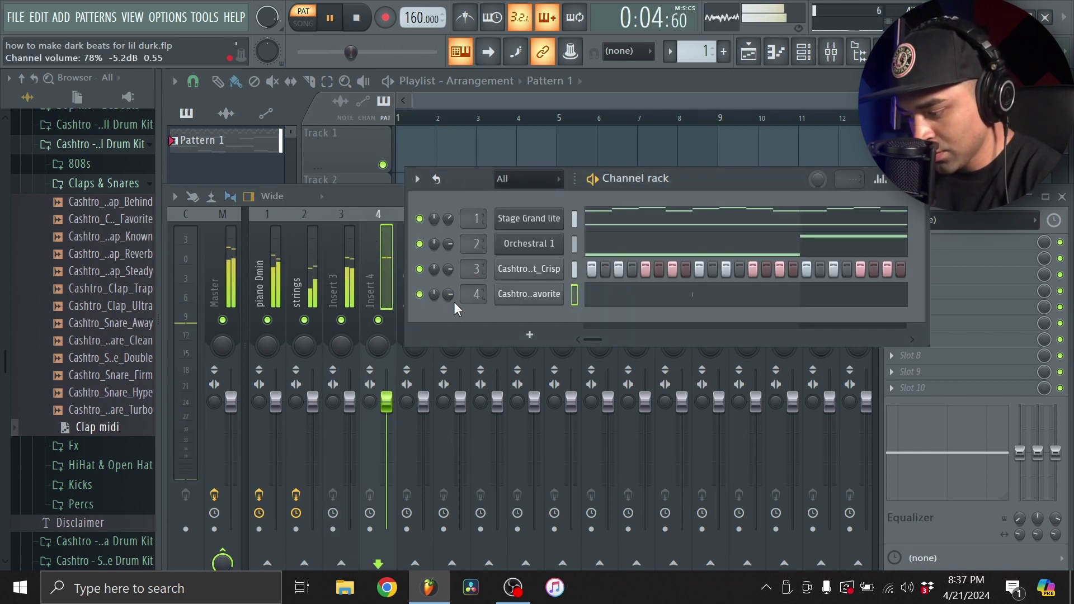
Load Fruity Parametric EQ 2 into slot 4 of Insert 4 and boost band 6 by about 5 dB around 1.4 kHz
left_click(395, 240)
left_click_drag(1038, 452, 1038, 446)
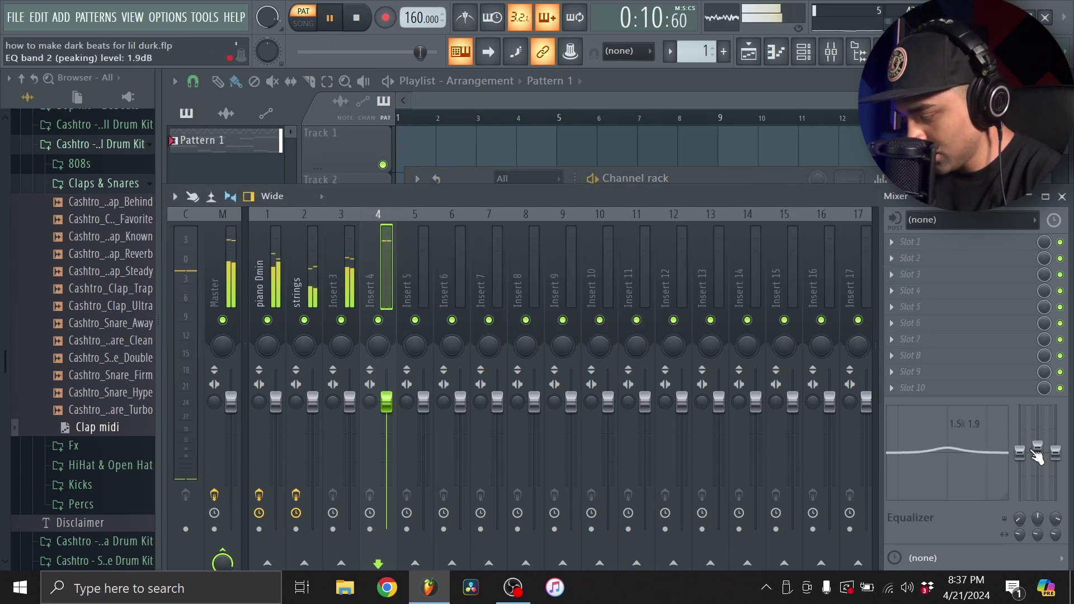
left_click(917, 291)
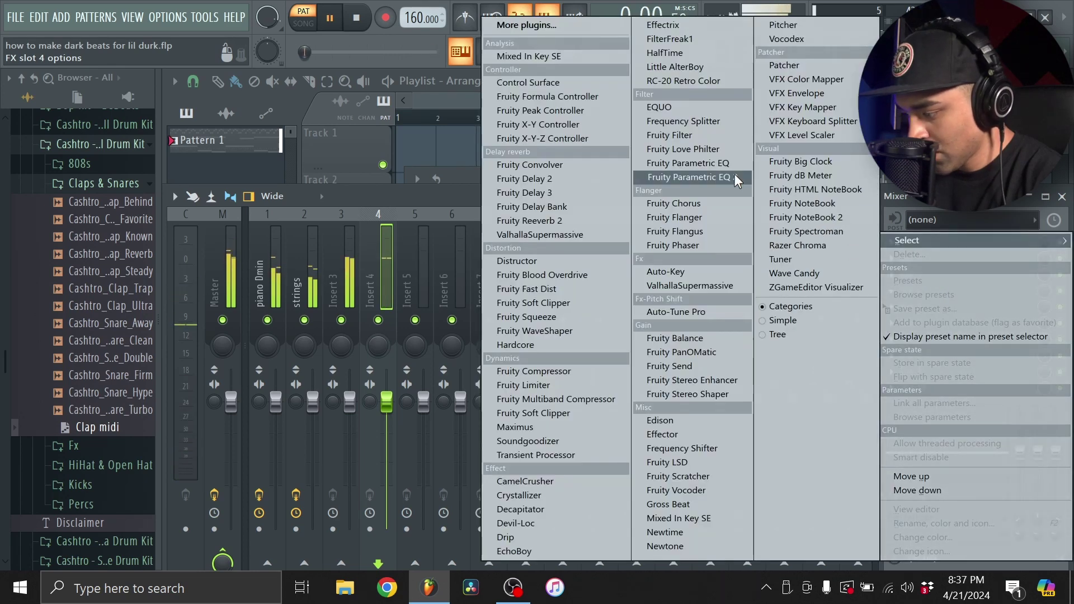
left_click(690, 175)
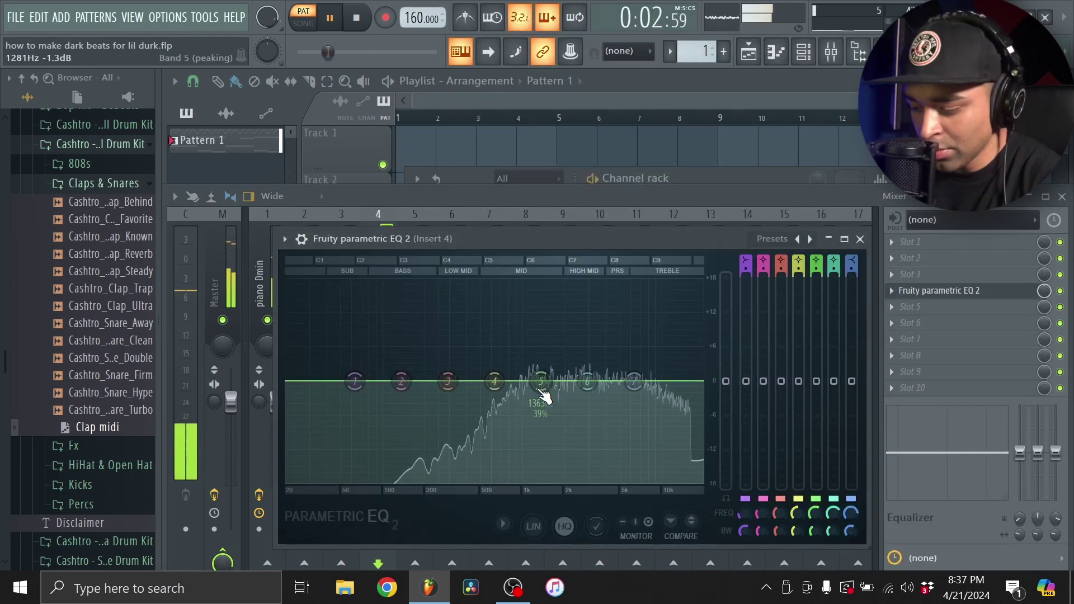
left_click_drag(588, 381, 548, 351)
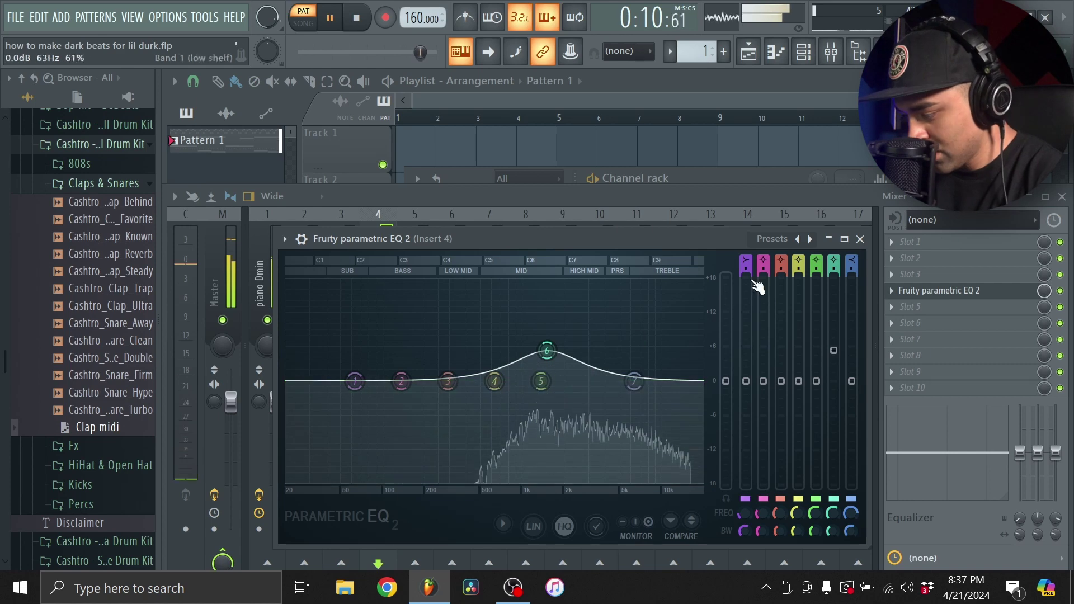
left_click(860, 239)
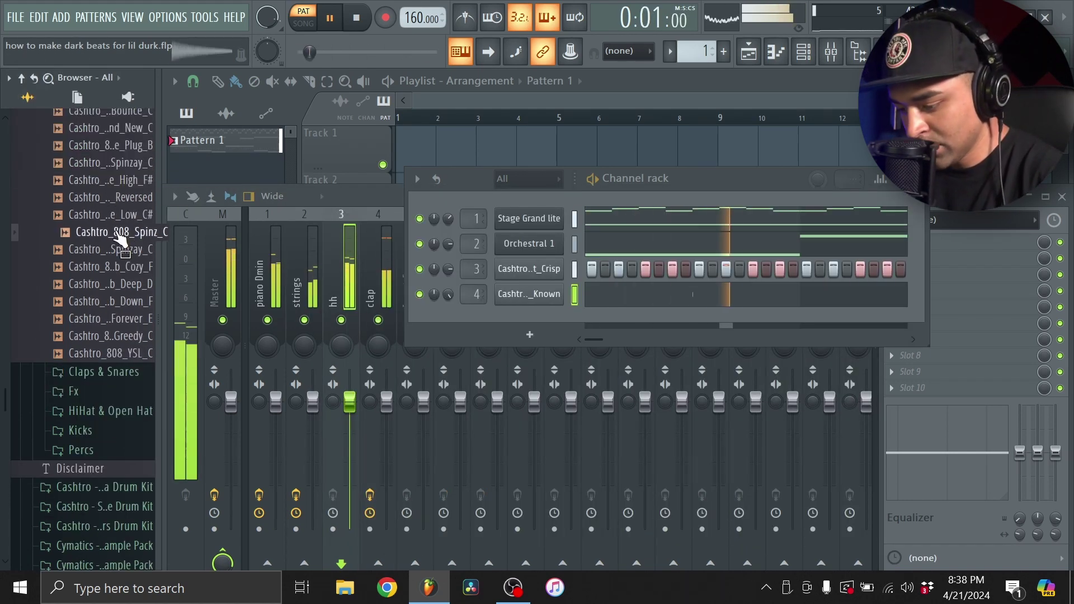
Add the Cashtro_808_Spinz_C sample as a new channel and view its miscellaneous and sample settings
left_click_drag(120, 239, 540, 327)
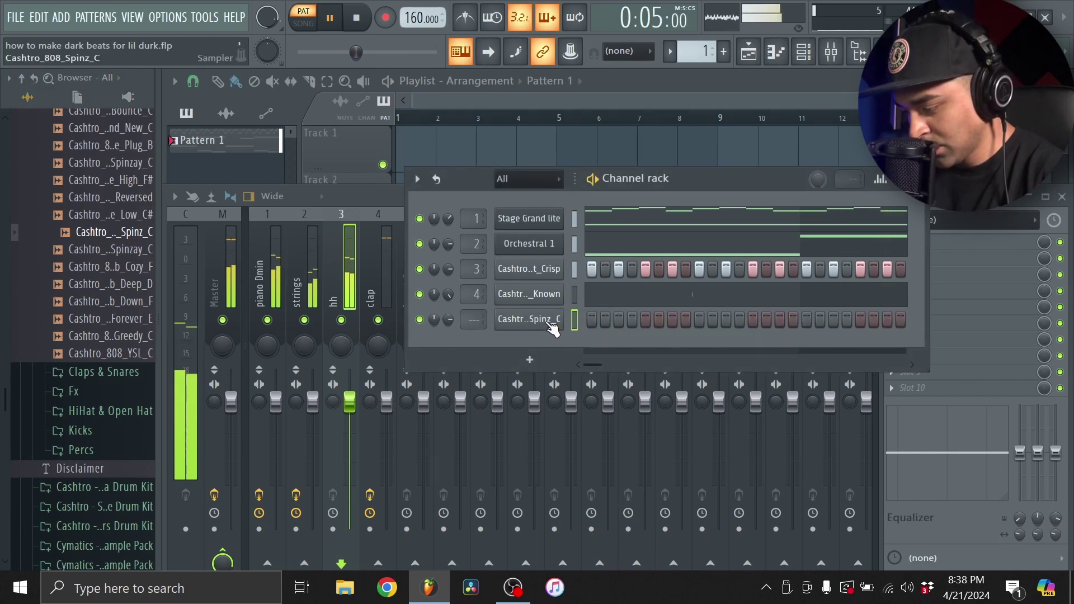
left_click(550, 323)
left_click(371, 271)
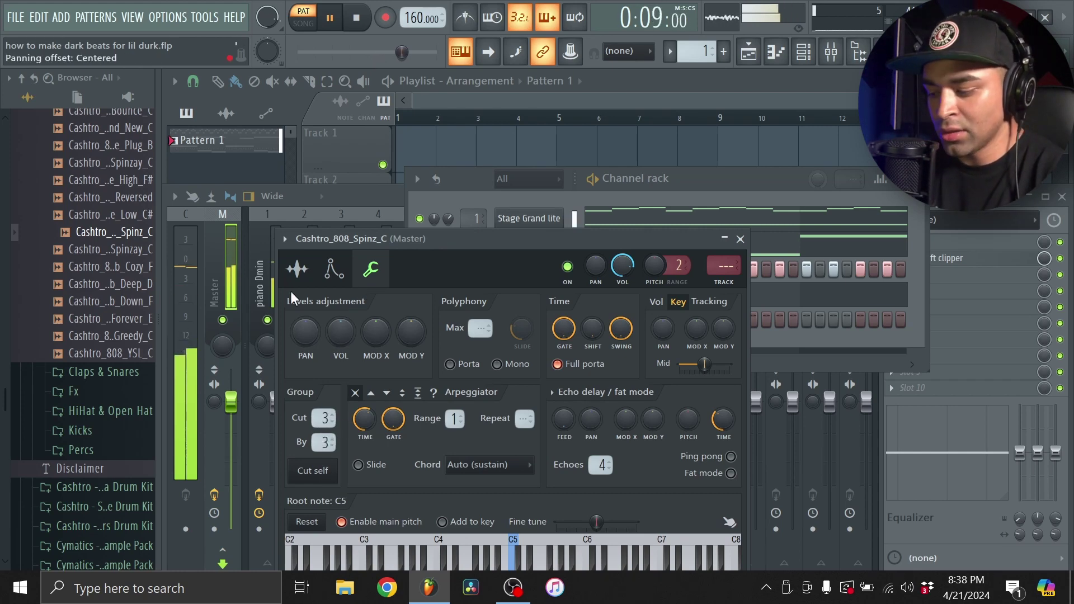
left_click(297, 269)
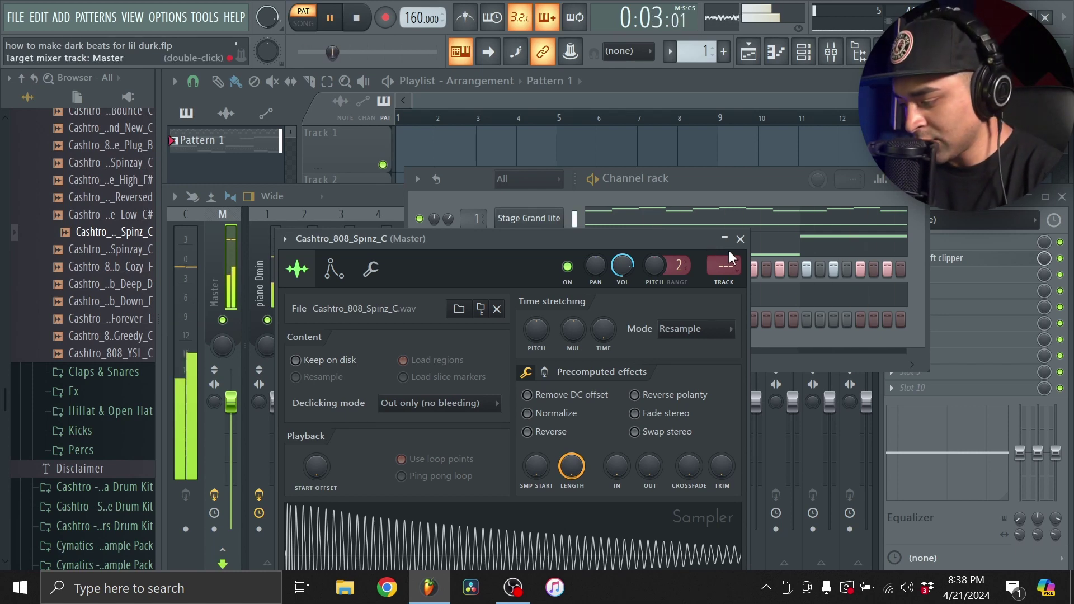
Start the 808 bass line in the piano roll with D5 at bar 1, A#4 at bar 3 and A4 at bar 4
left_click(740, 240)
left_click(776, 52)
scroll(243, 369, "down", 1)
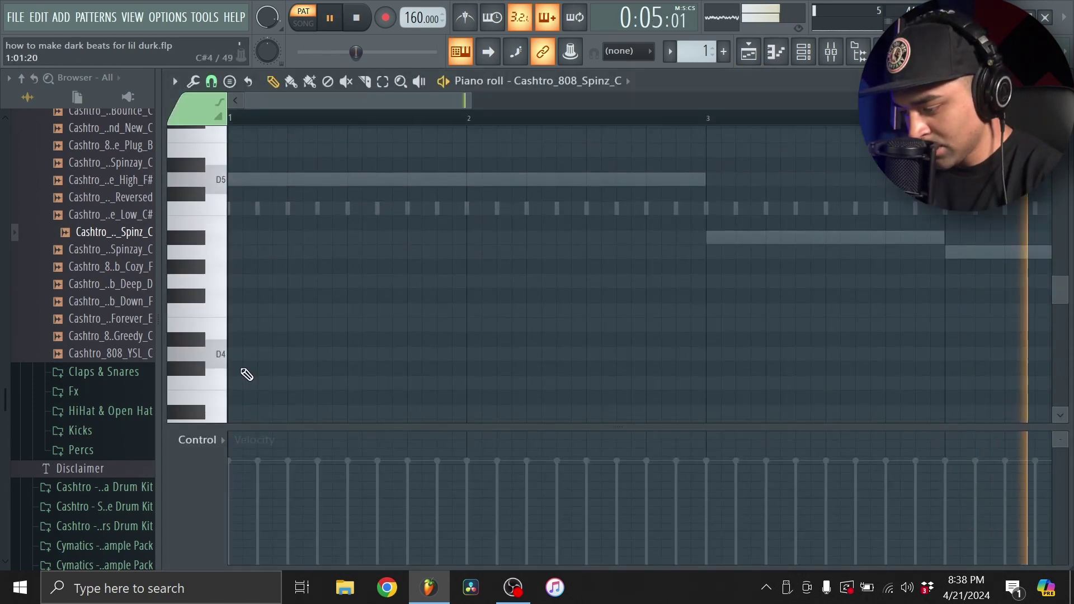
scroll(246, 313, "down", 1)
scroll(336, 244, "down", 4)
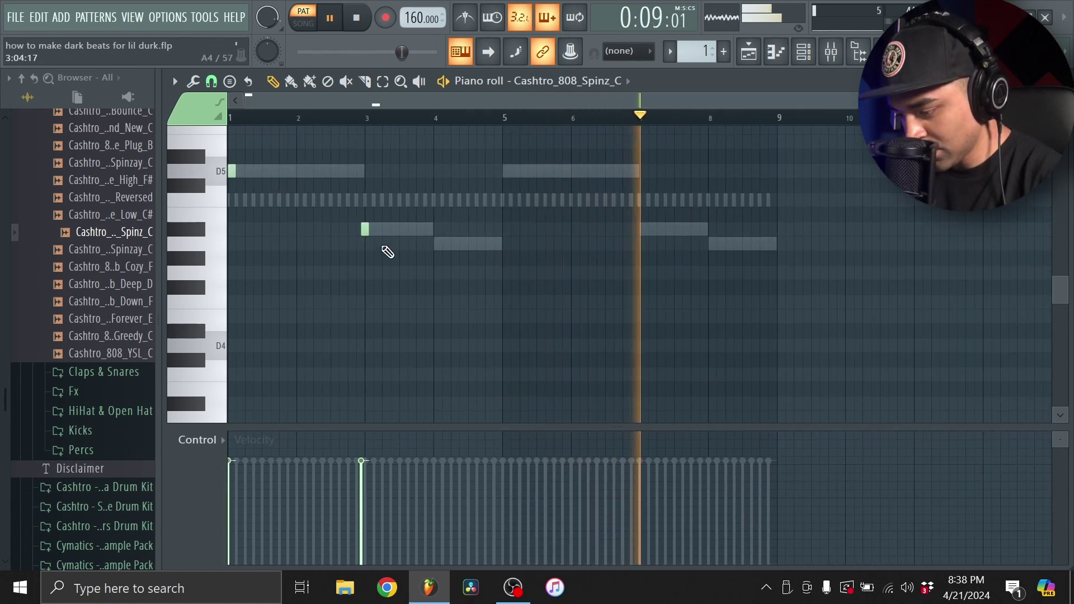
left_click_drag(363, 231, 367, 232)
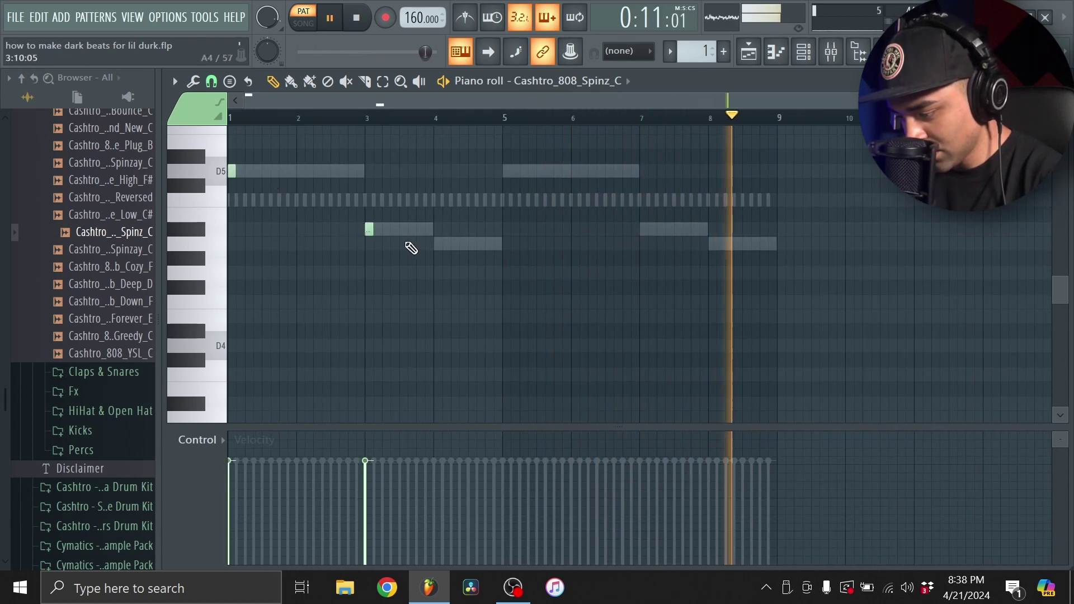
left_click(436, 244)
key("space")
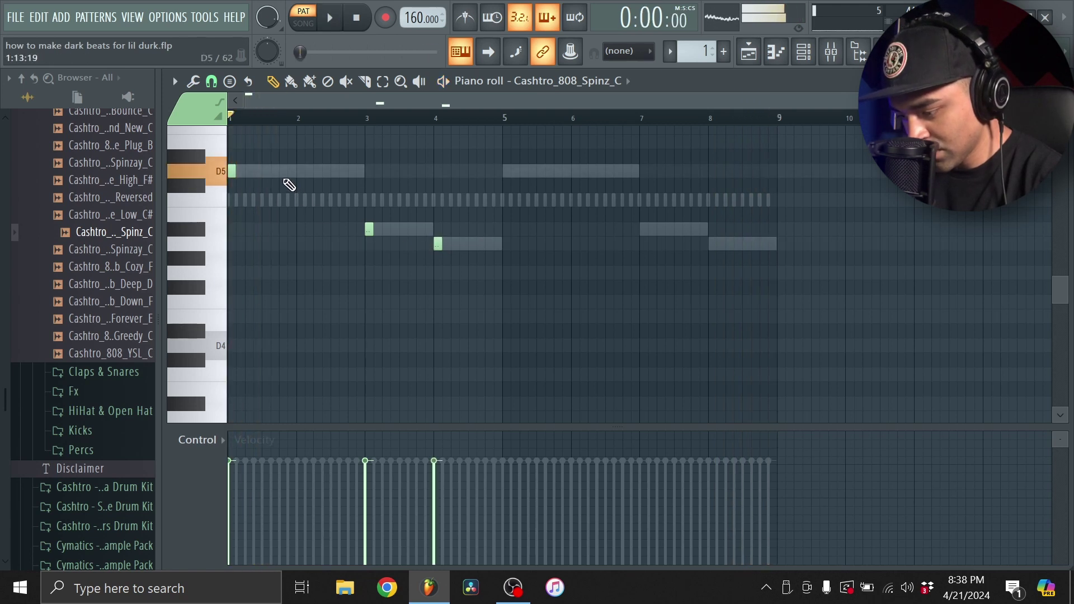
Add D5 808 notes near the end of bar 1 and on beat 2 of bar 2, and raise all note velocities to maximum
key("space")
scroll(277, 173, "up", 3)
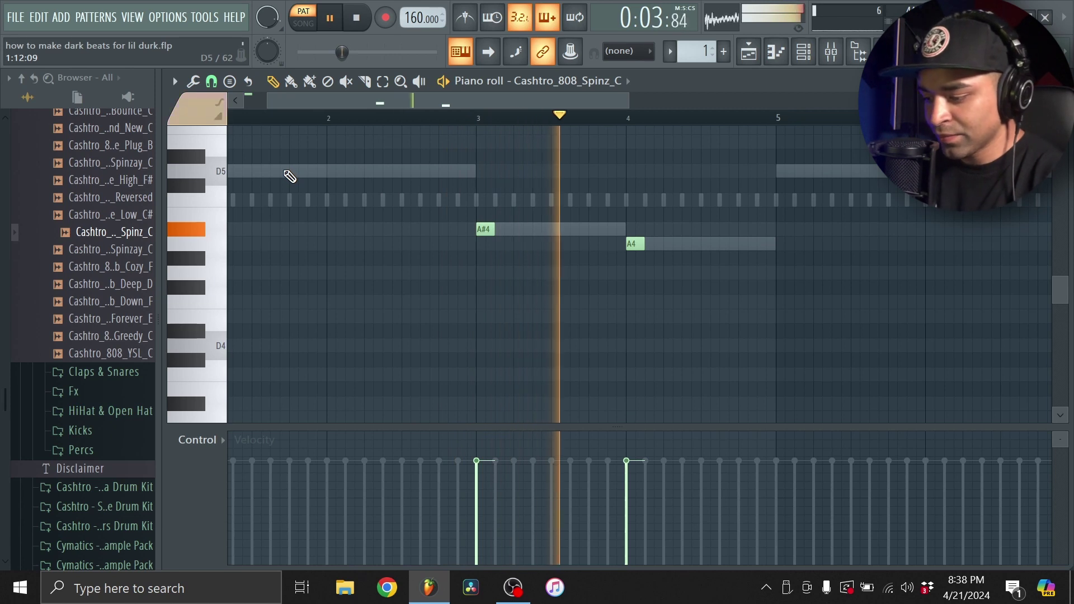
key("space")
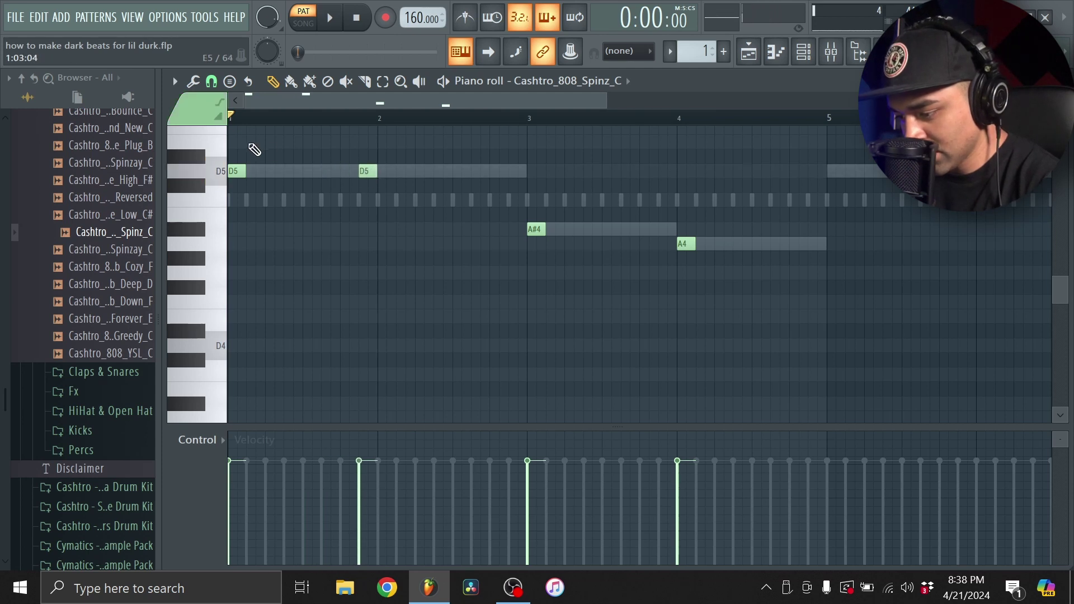
key("space")
left_click(420, 173)
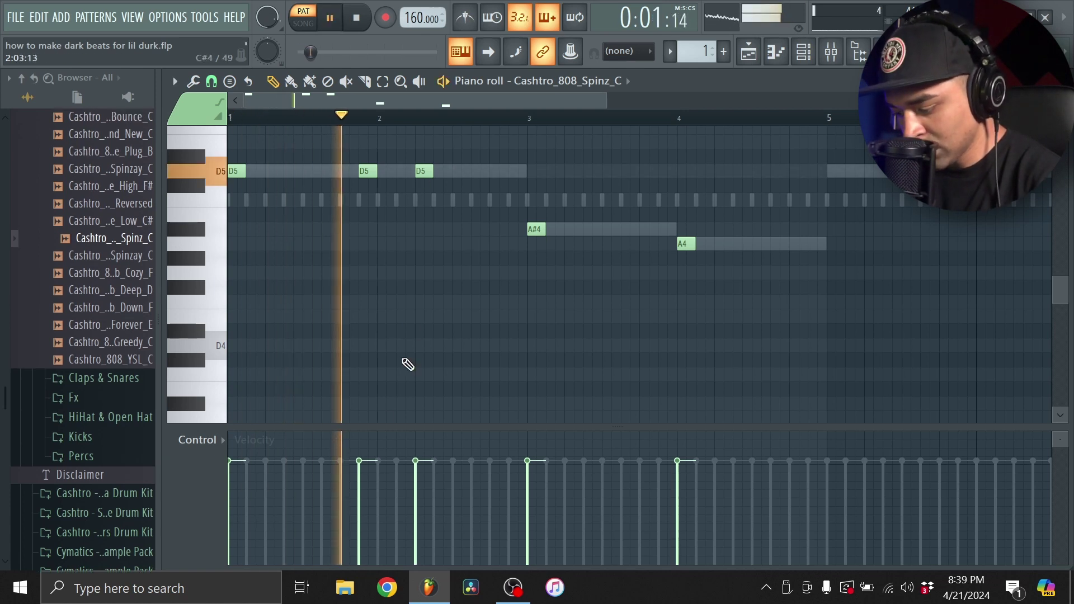
scroll(444, 310, "down", 3)
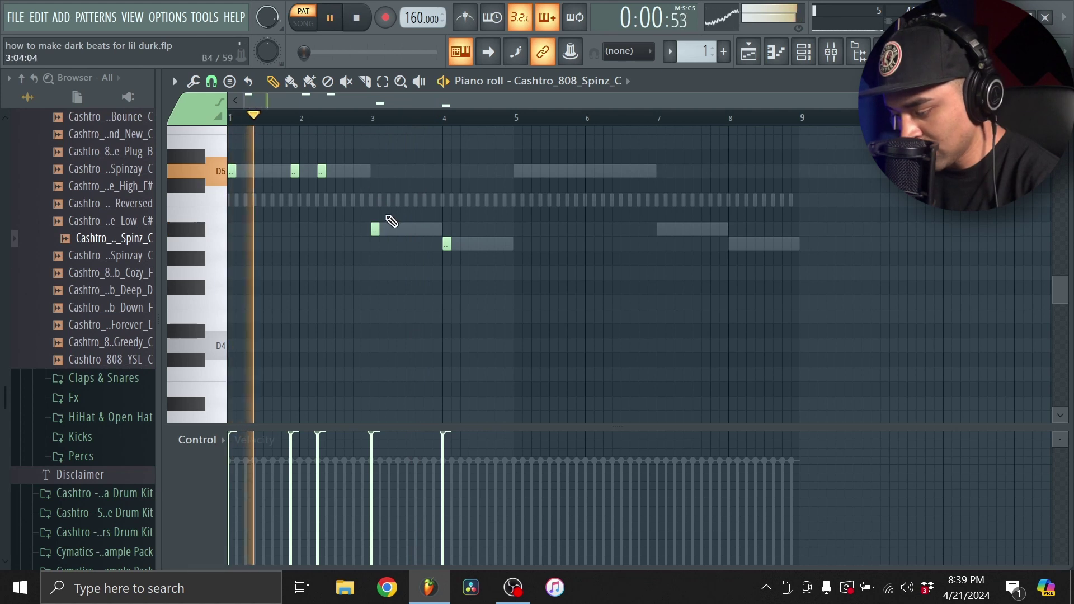
Add two more A#4 notes in bar 3, shift bar 4's A4 to beat 2, and add another A4 after it
scroll(392, 222, "up", 2)
scroll(391, 221, "up", 2)
left_click(415, 228)
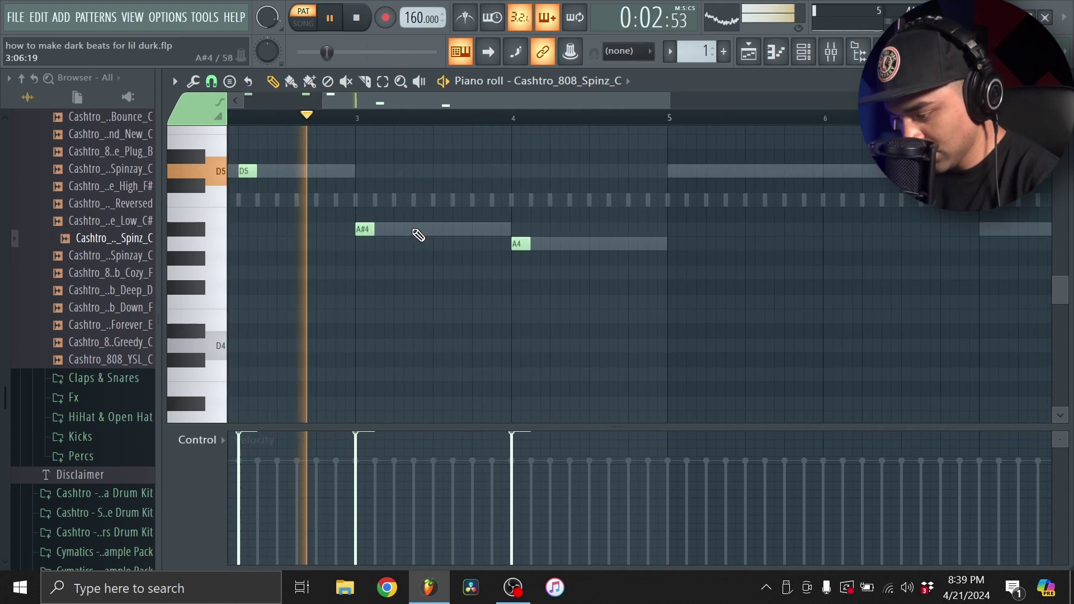
left_click(498, 229)
key("space")
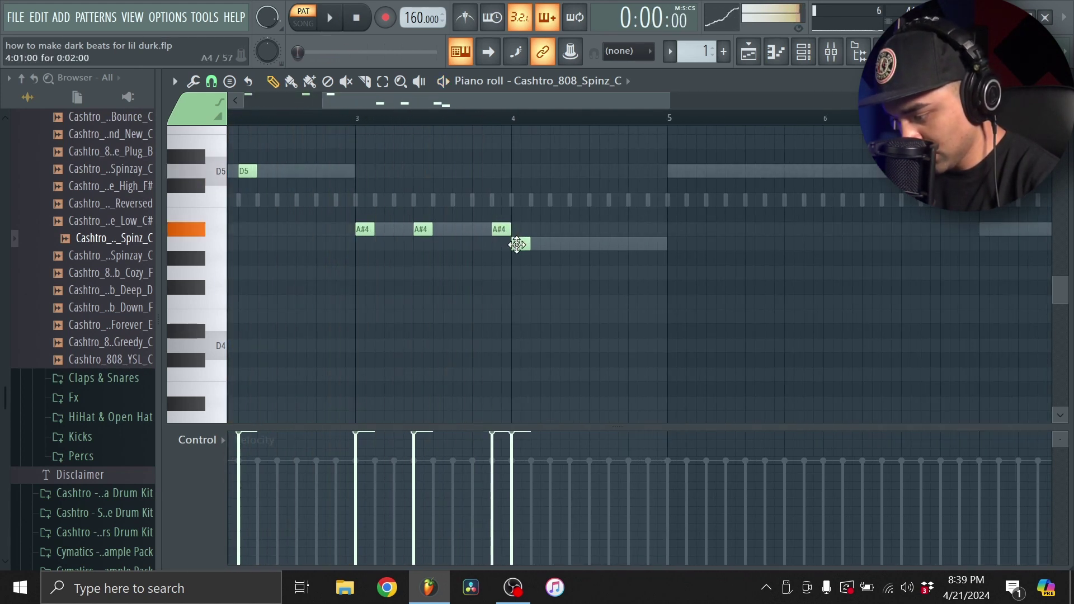
left_click(616, 244)
Duplicate the four-bar 808 note pattern into bars 5 to 8
scroll(611, 251, "down", 2)
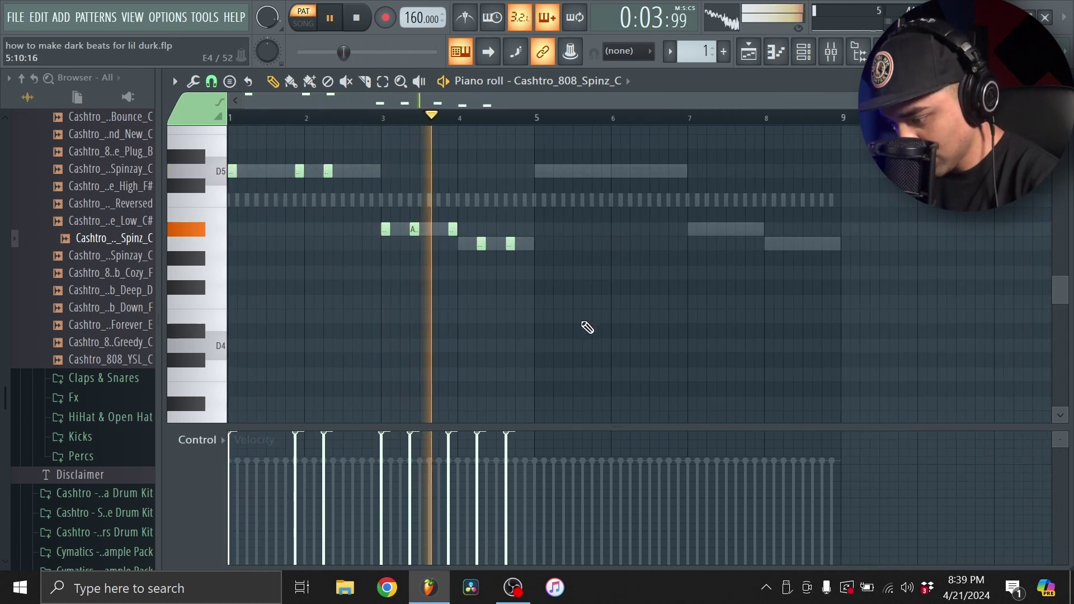
left_click_drag(575, 320, 150, 130)
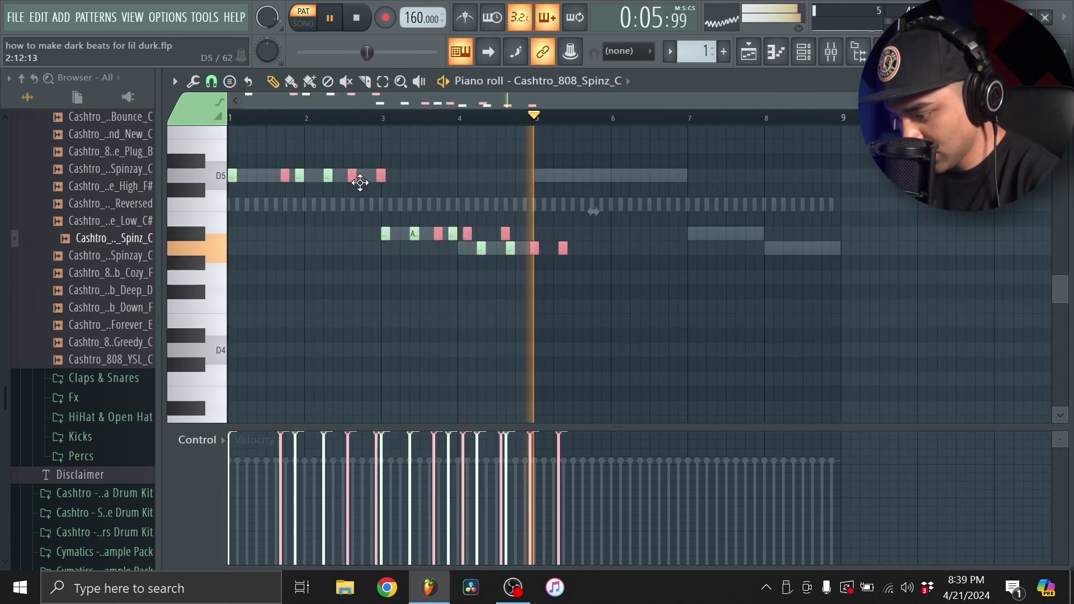
key("ctrl+b")
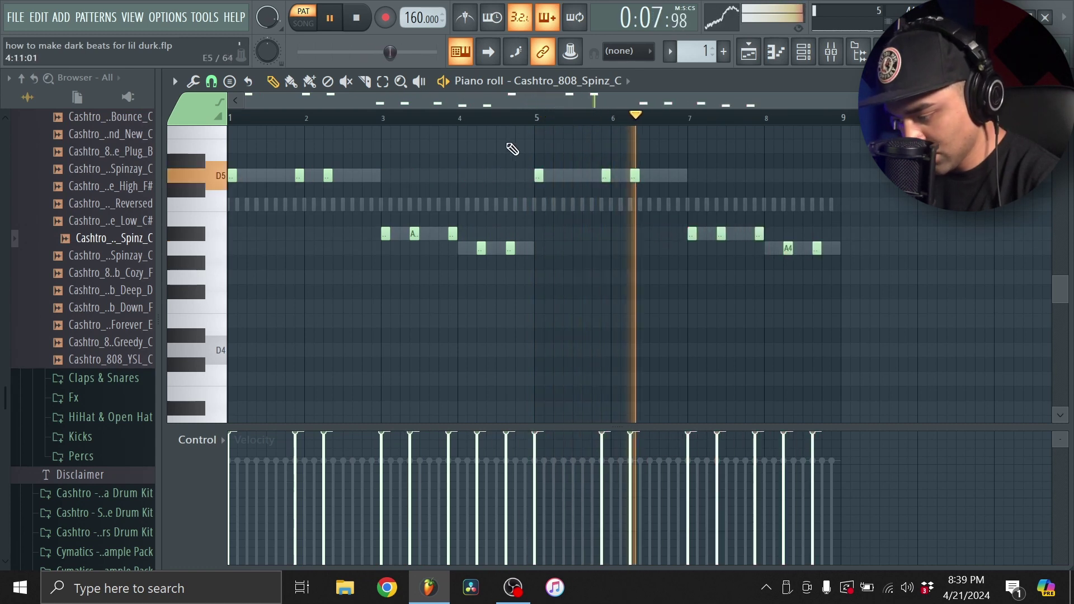
Set the 808 sample's quick fade out to about 53% and shift its precomputed EQ frequency balance to about 41%
left_click(804, 54)
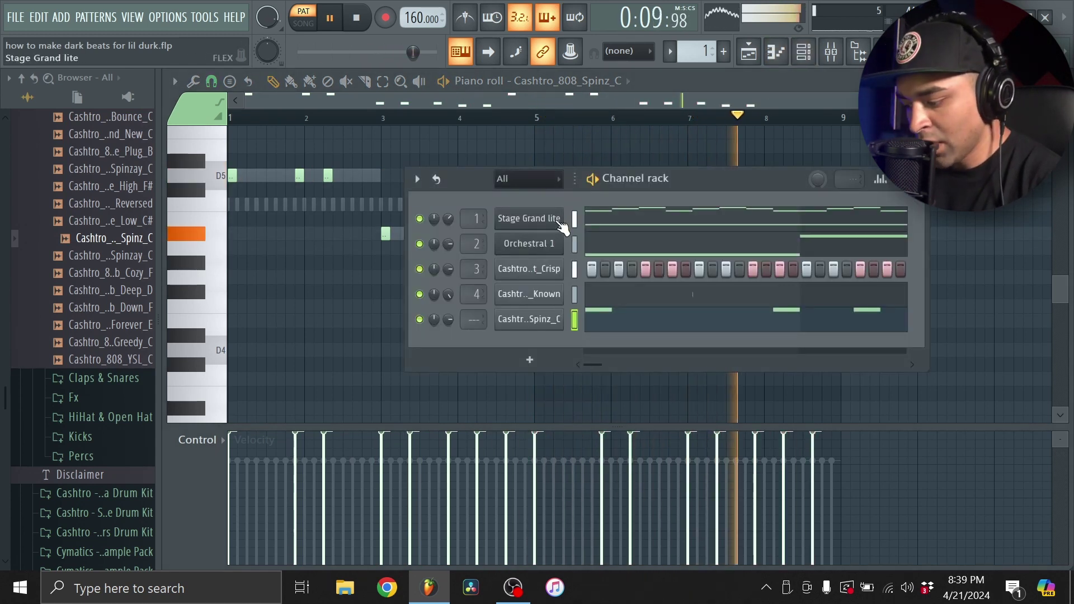
key("space")
left_click(532, 320)
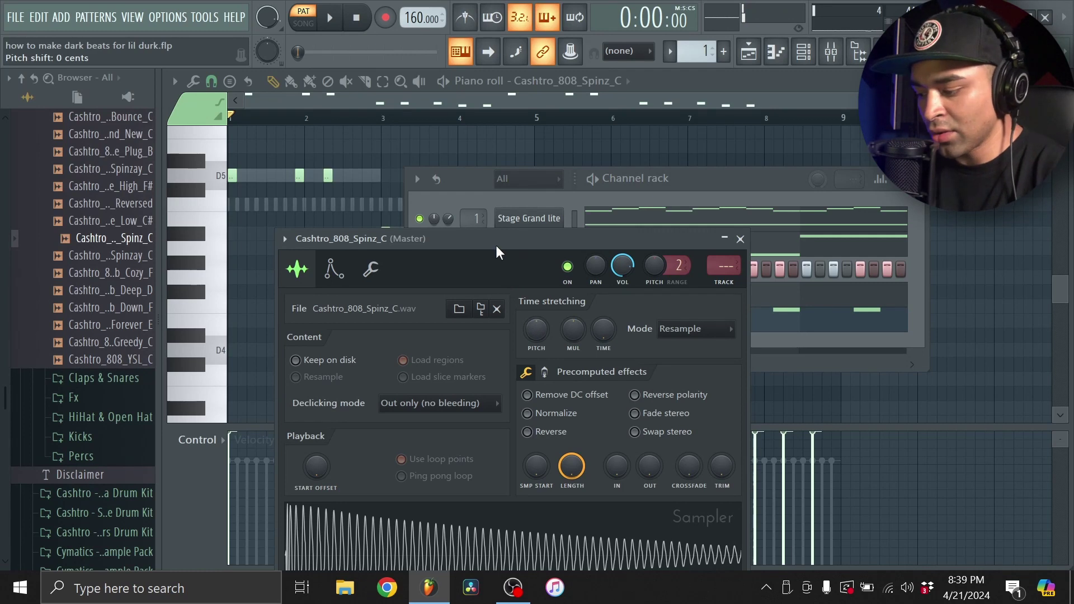
left_click_drag(497, 246, 491, 205)
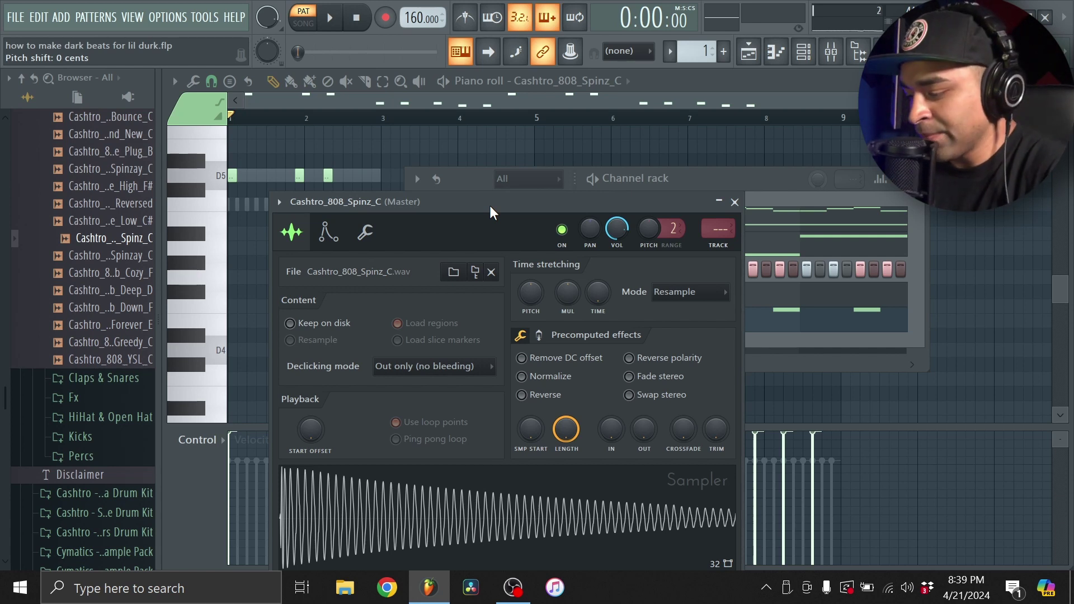
left_click_drag(492, 188, 505, 160)
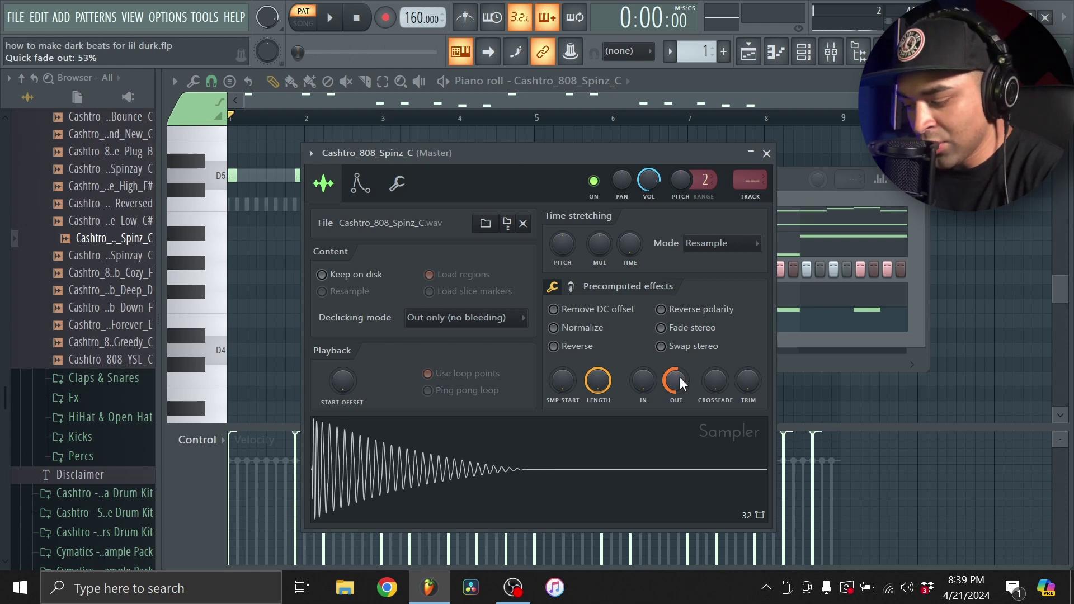
left_click_drag(679, 377, 679, 380)
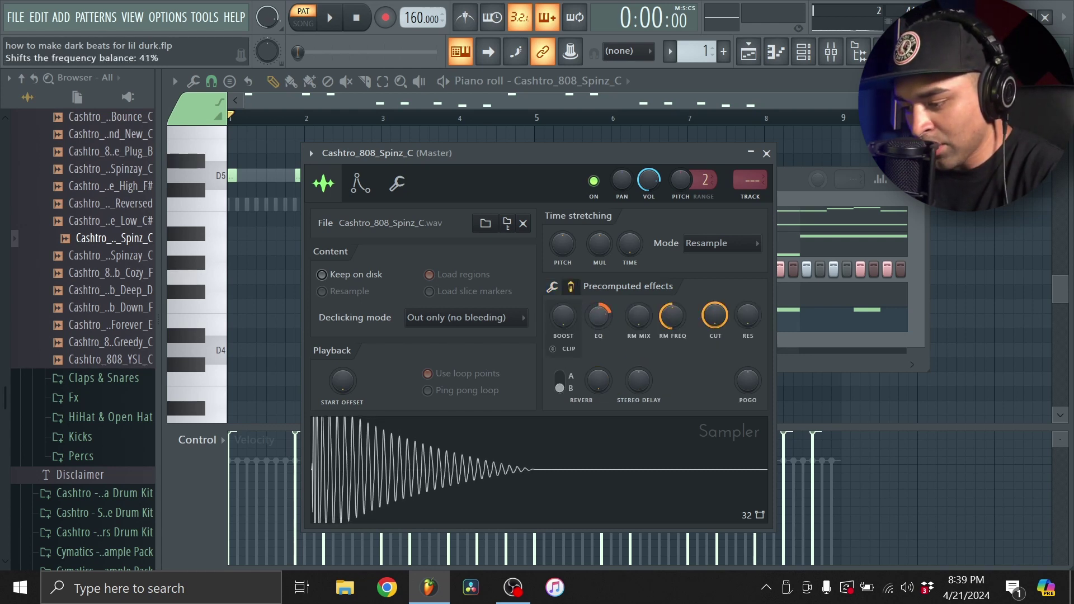
left_click(767, 153)
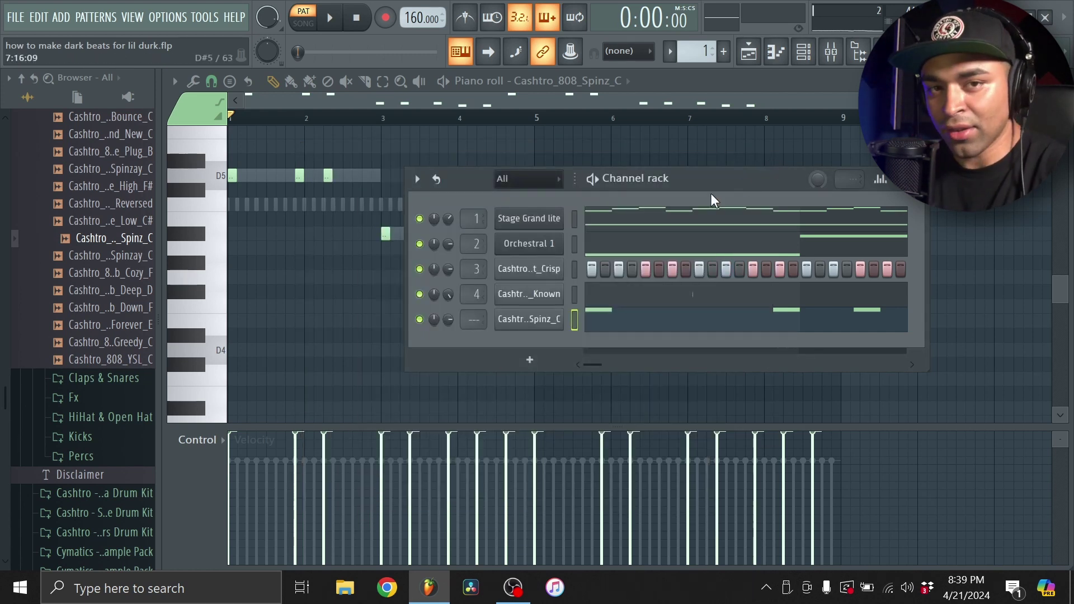
Lengthen the 808 notes so each one reaches the next, add a short A4 in bar 8, and route the channel to mixer track 5
key("space")
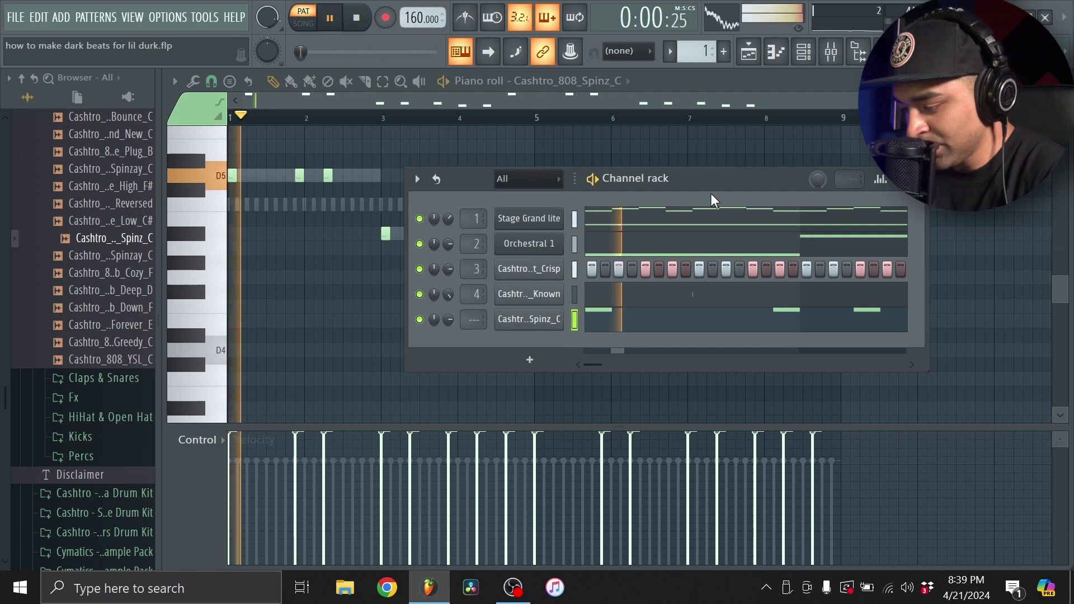
left_click(804, 51)
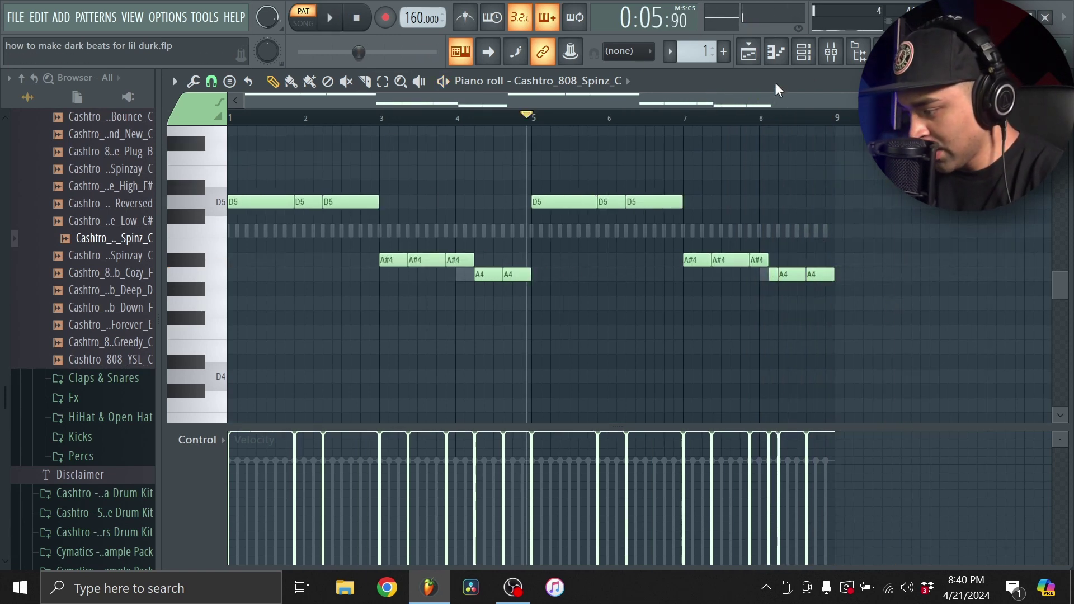
Enable the 808's volume envelope with hold at maximum and decay, sustain and release at zero
left_click(803, 52)
left_click(530, 325)
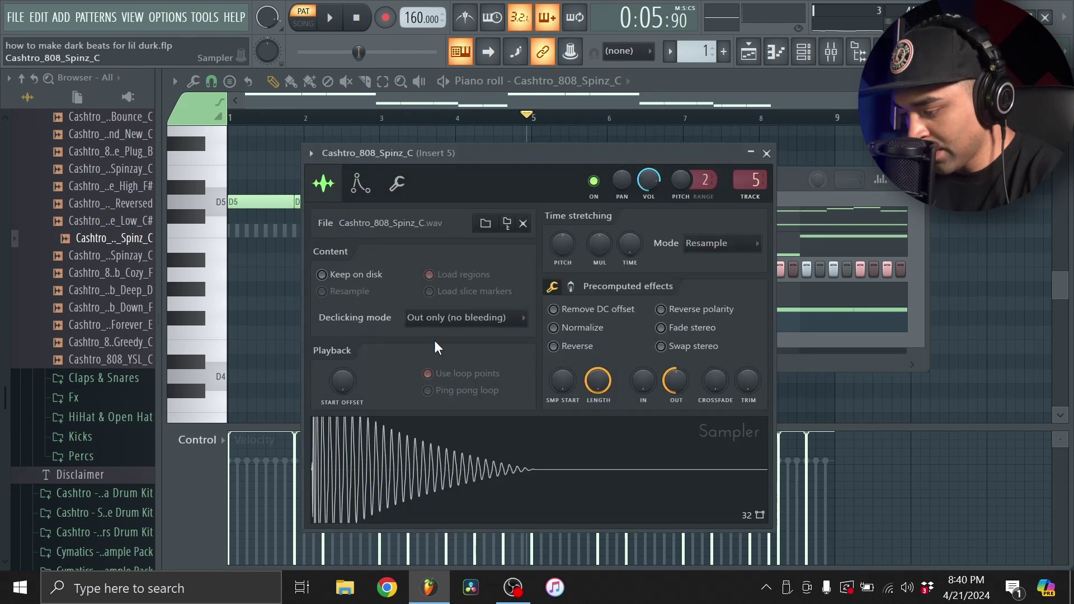
left_click(362, 184)
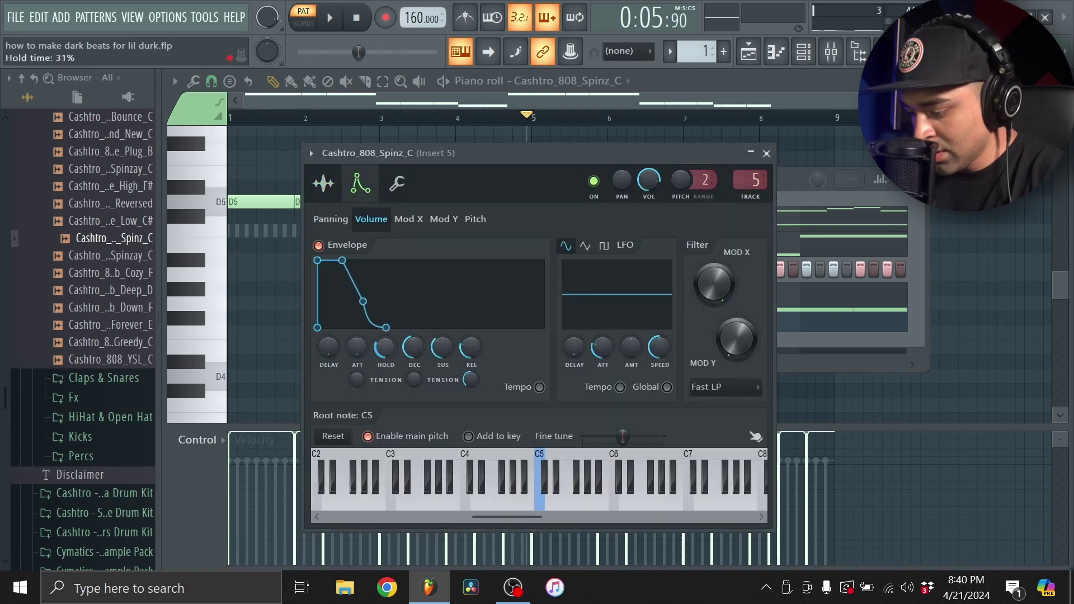
left_click_drag(415, 346, 415, 391)
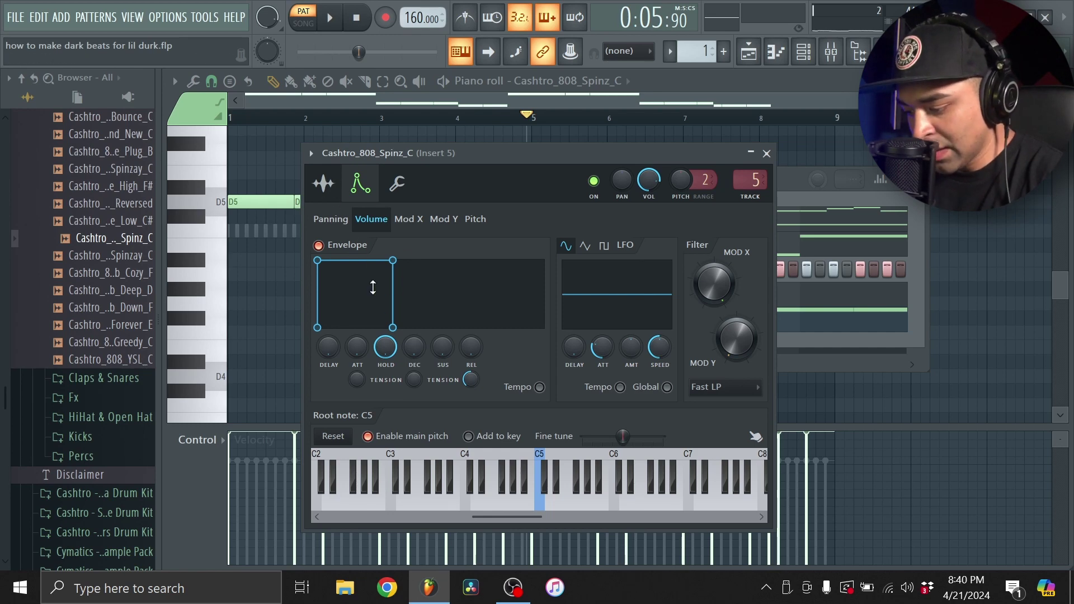
left_click(334, 186)
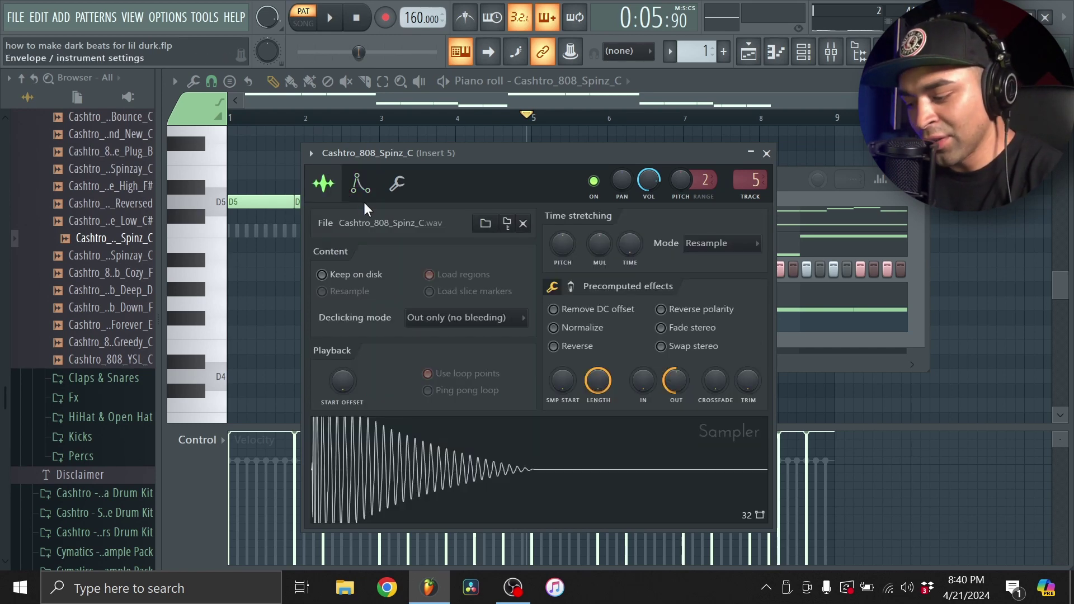
left_click(364, 199)
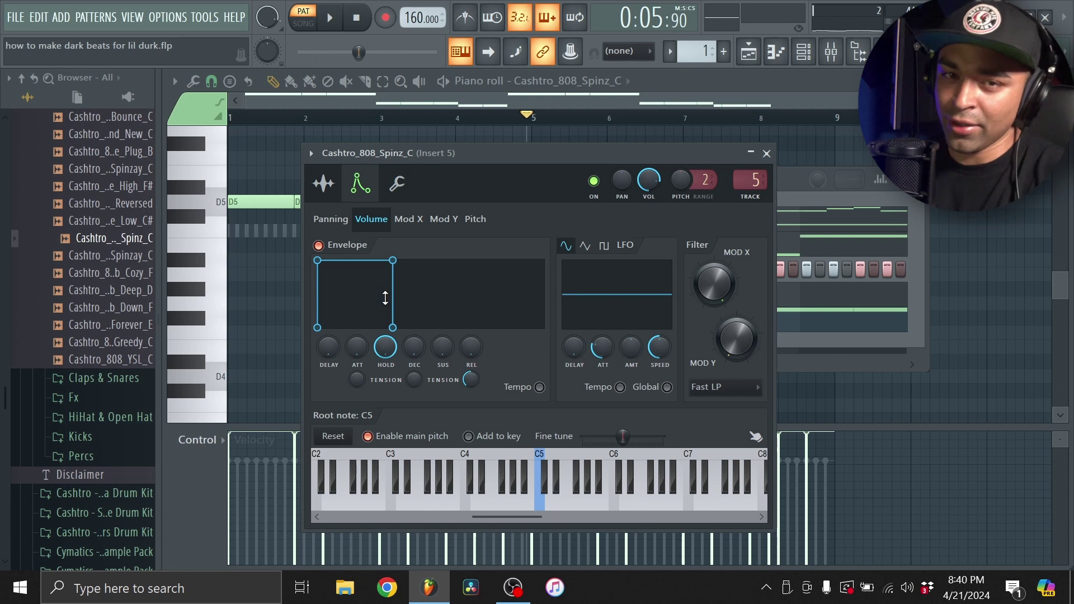
left_click(767, 155)
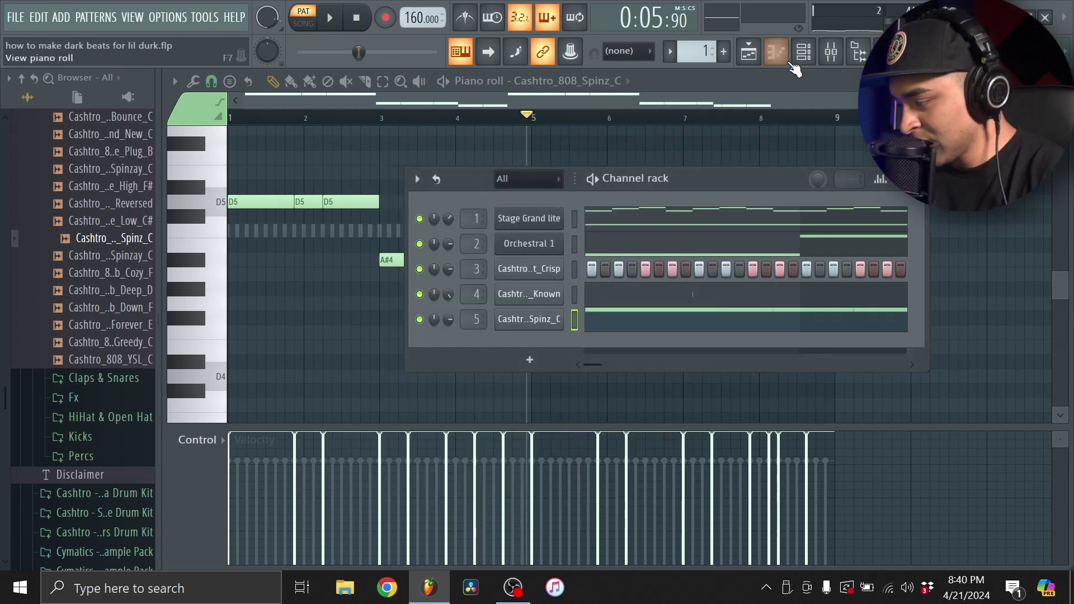
Test how the first D5 808 note sounds at lengths of 8, 2 and 14 steps
left_click(687, 79)
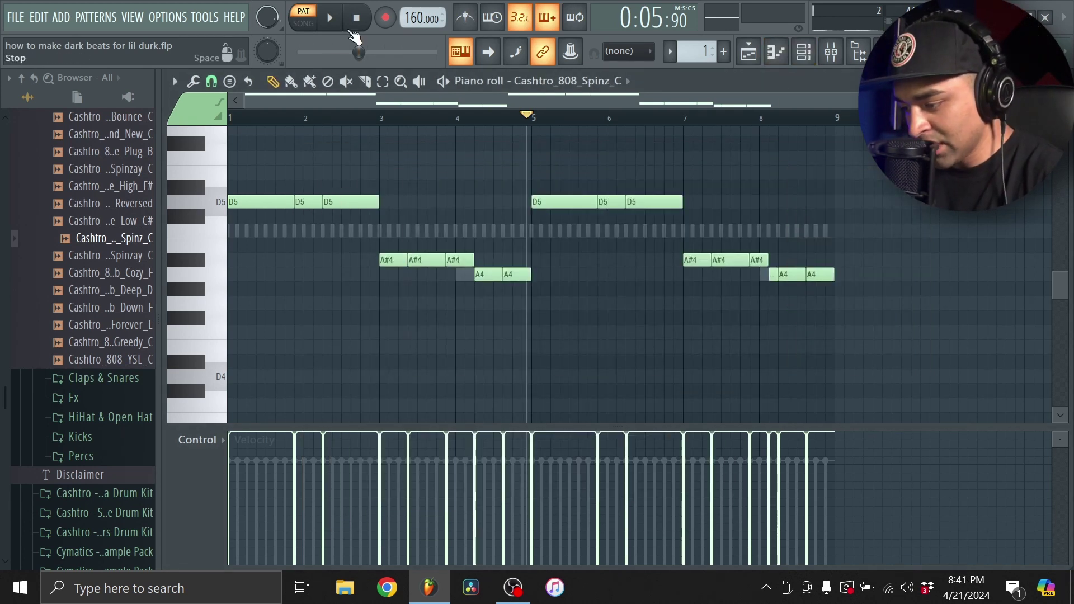
scroll(265, 216, "up", 4, "ctrl")
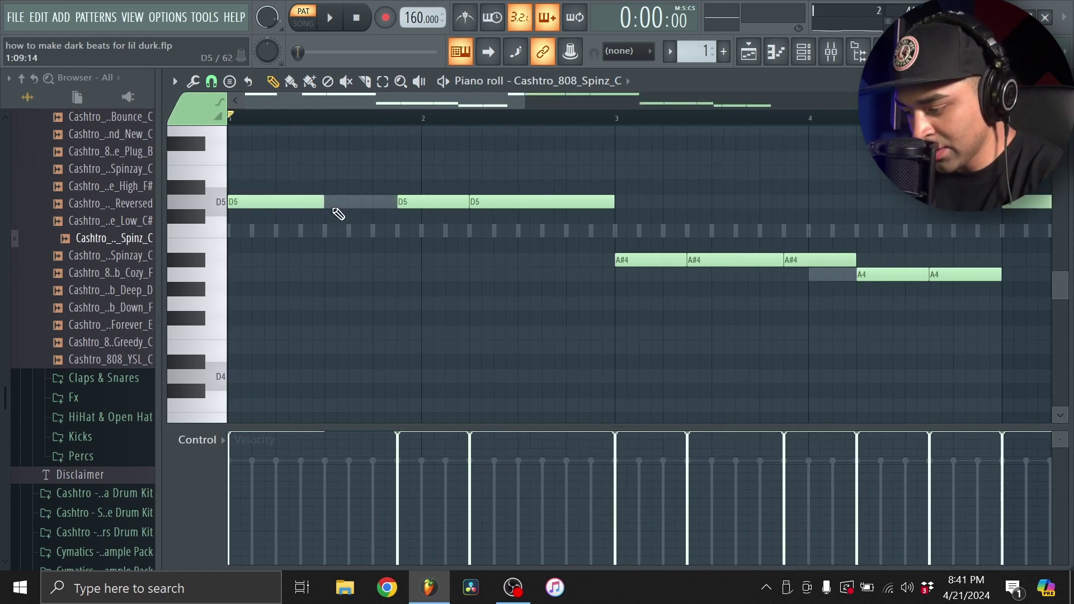
key("space")
key("space")
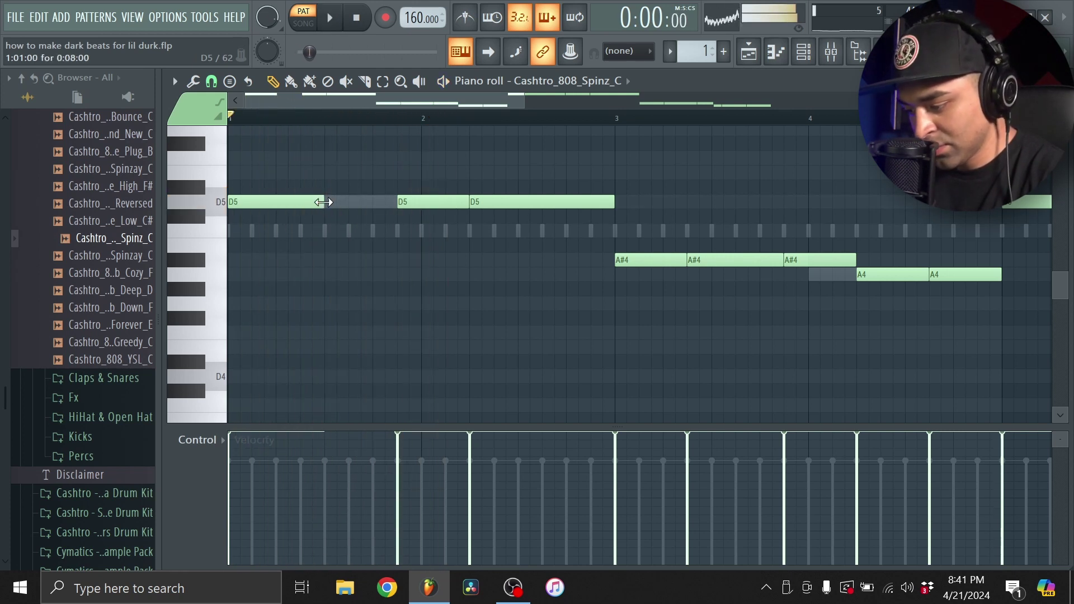
key("space")
left_click_drag(324, 202, 263, 216)
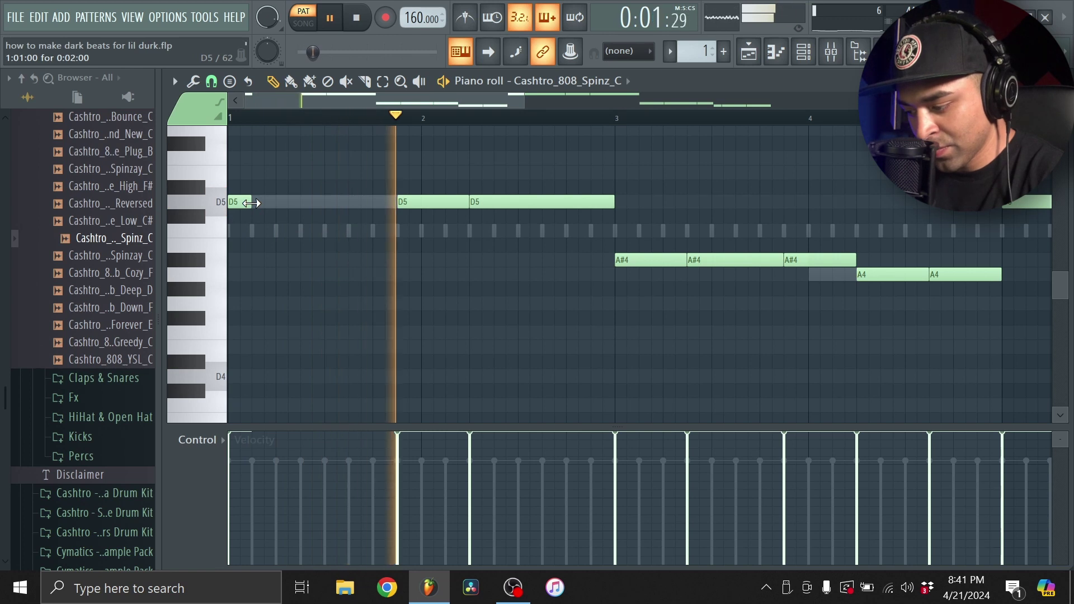
key("space")
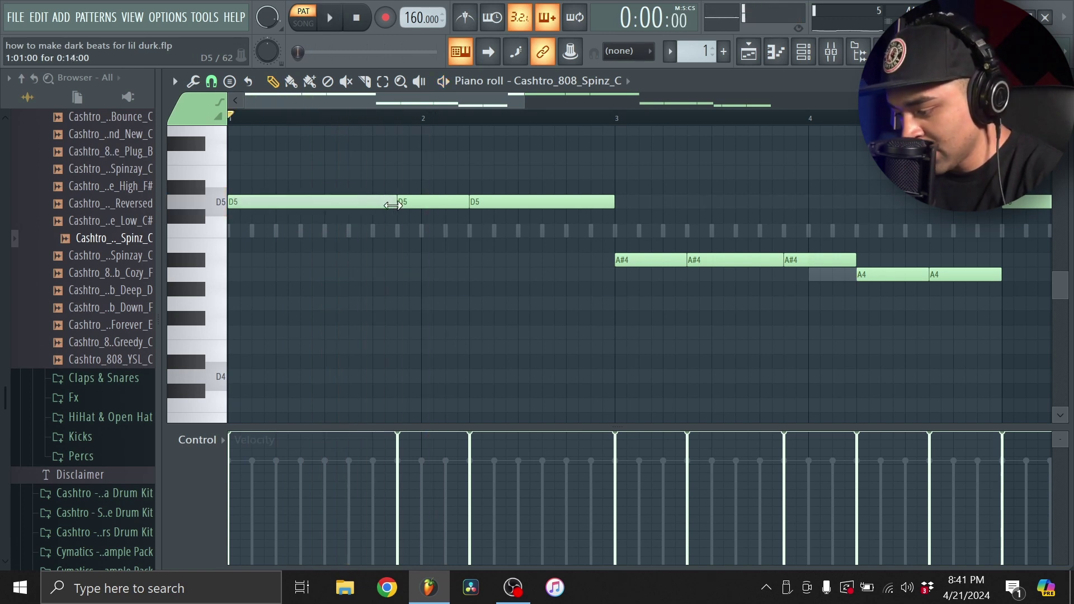
Shorten the first and third D5 808 notes to half a bar each and adjust the second A#4 to end at the following note
scroll(439, 201, "down", 2)
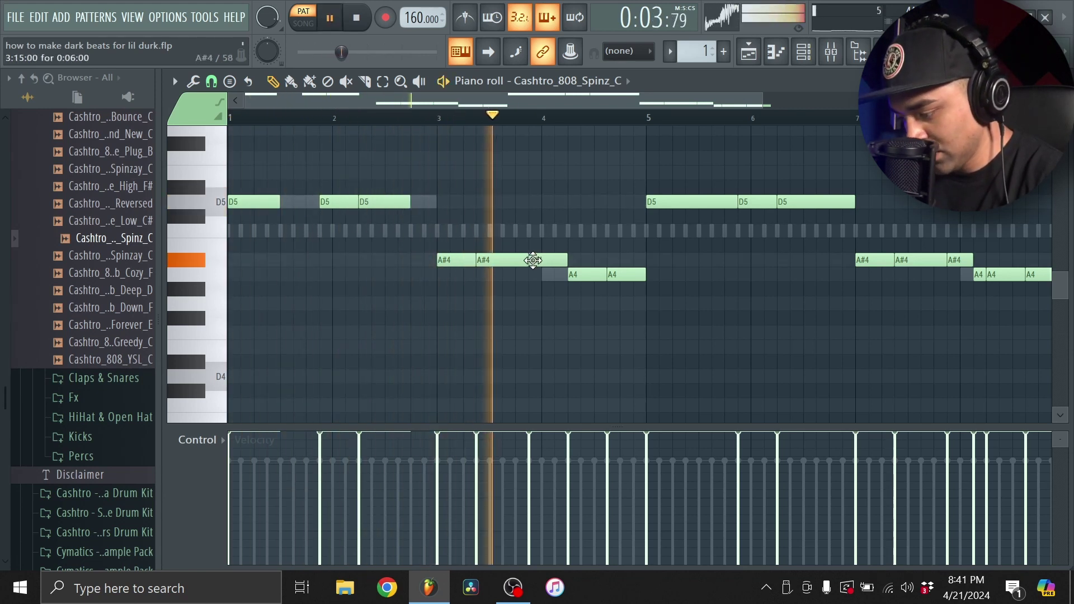
left_click_drag(525, 263, 512, 272)
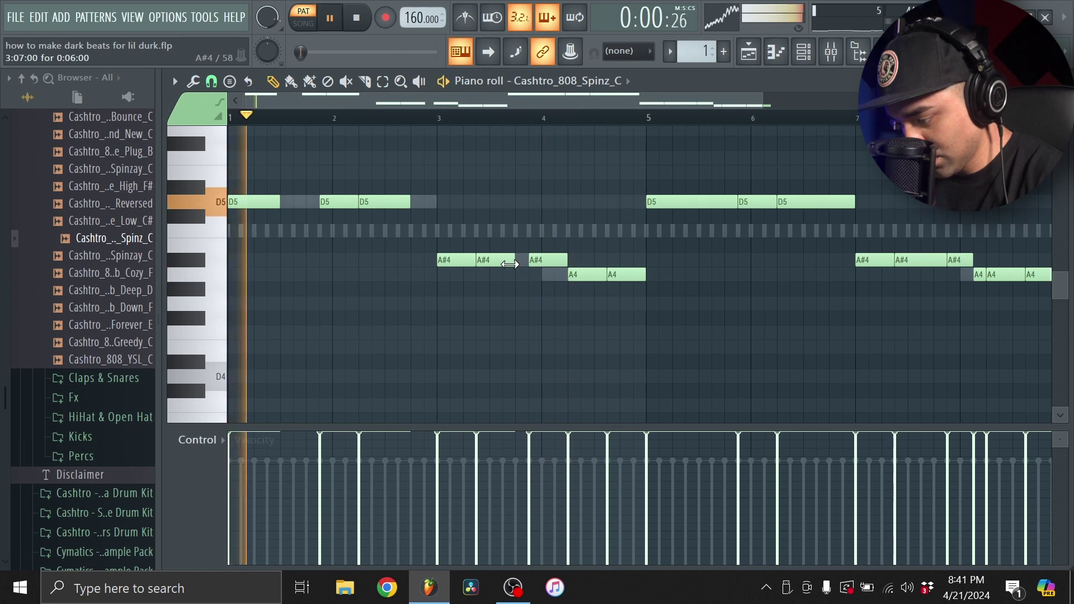
left_click_drag(510, 264, 529, 264)
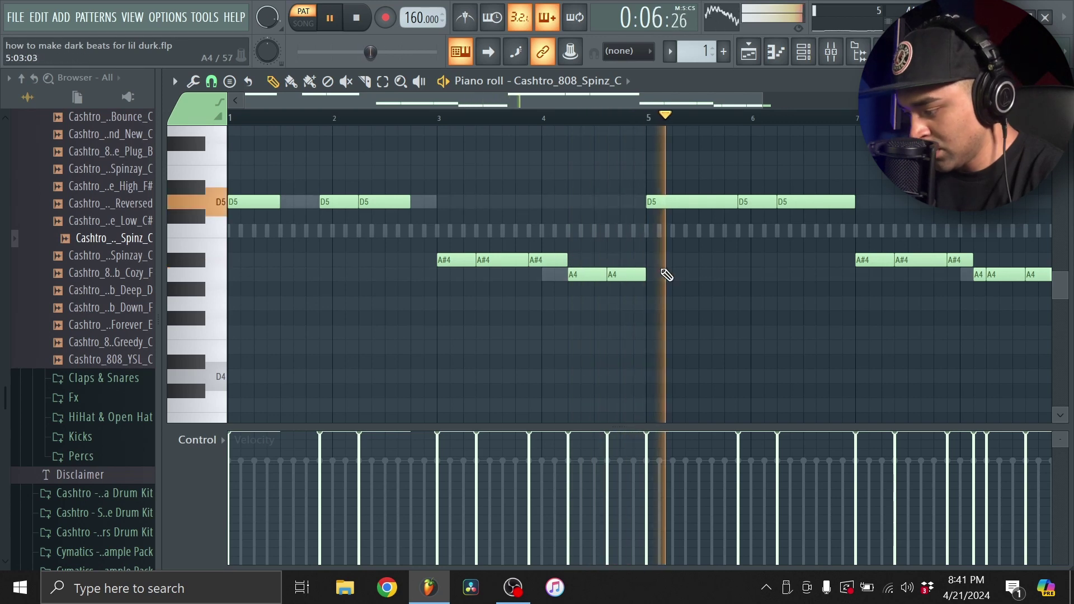
Test how the third A#4 808 note in bar 7 sounds at lengths of 2 and 4 steps
scroll(699, 272, "down", 2)
scroll(722, 274, "up", 4)
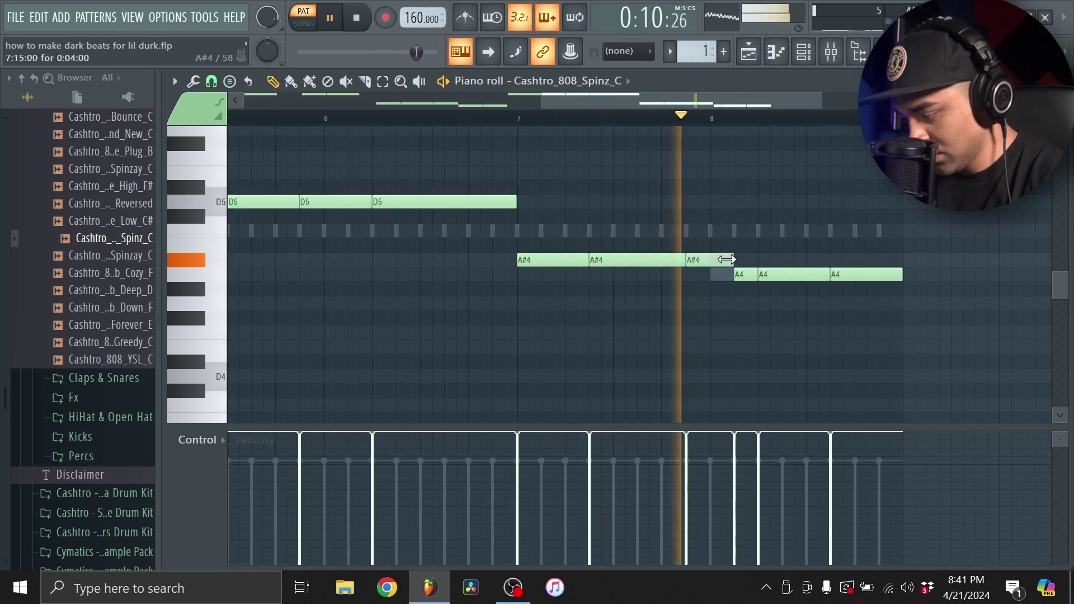
key("space")
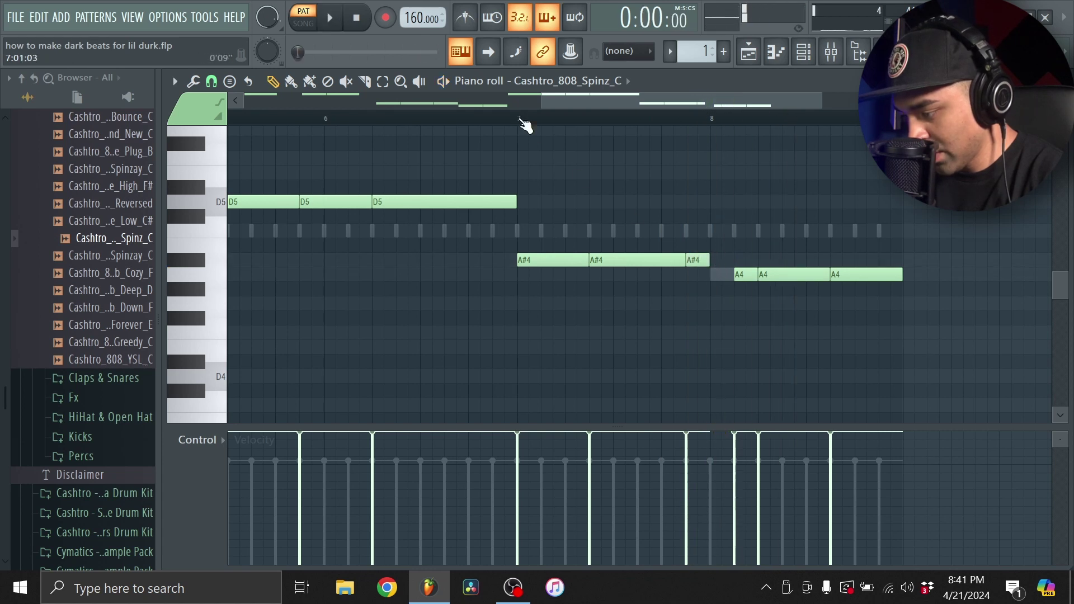
scroll(876, 233, "down", 3)
scroll(923, 244, "up", 4)
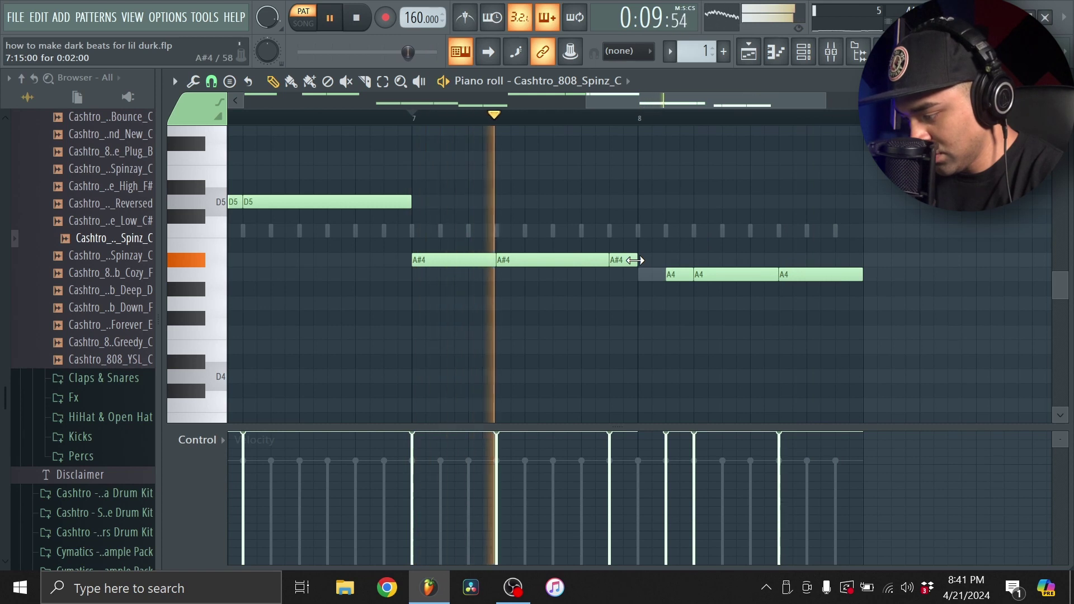
key("space")
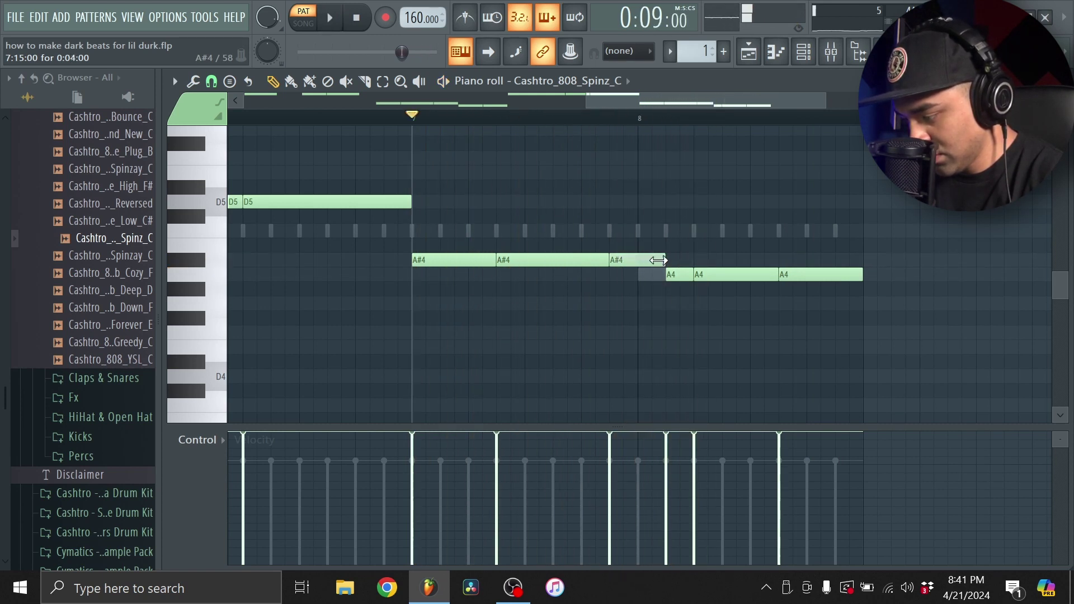
Shorten the second A#4 808 note in bar 7 to 4 steps and listen to the result
key("space")
left_click_drag(601, 254, 551, 257)
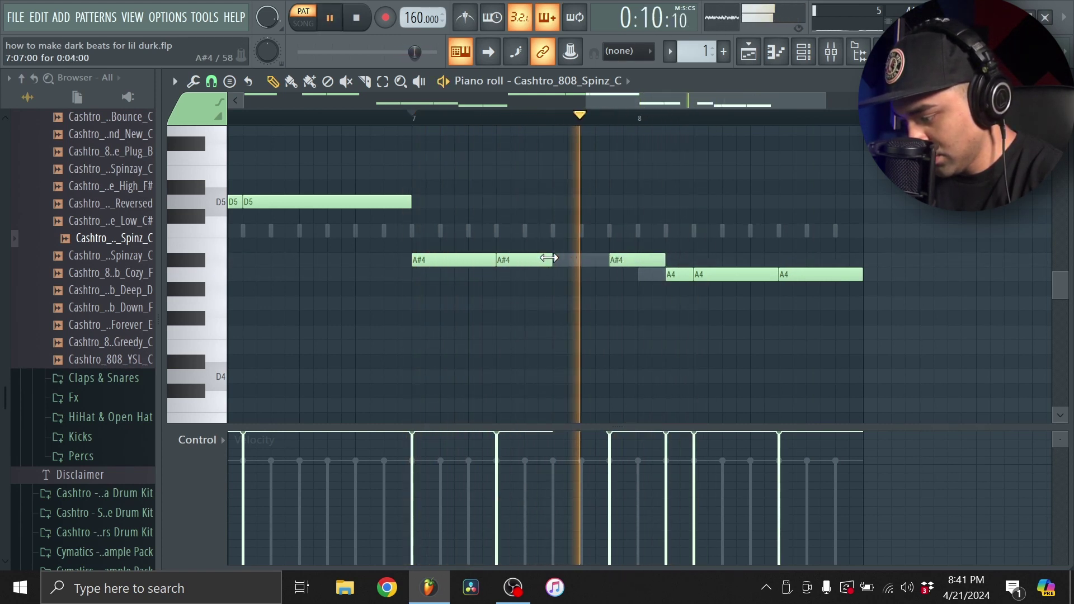
key("space")
key("space")
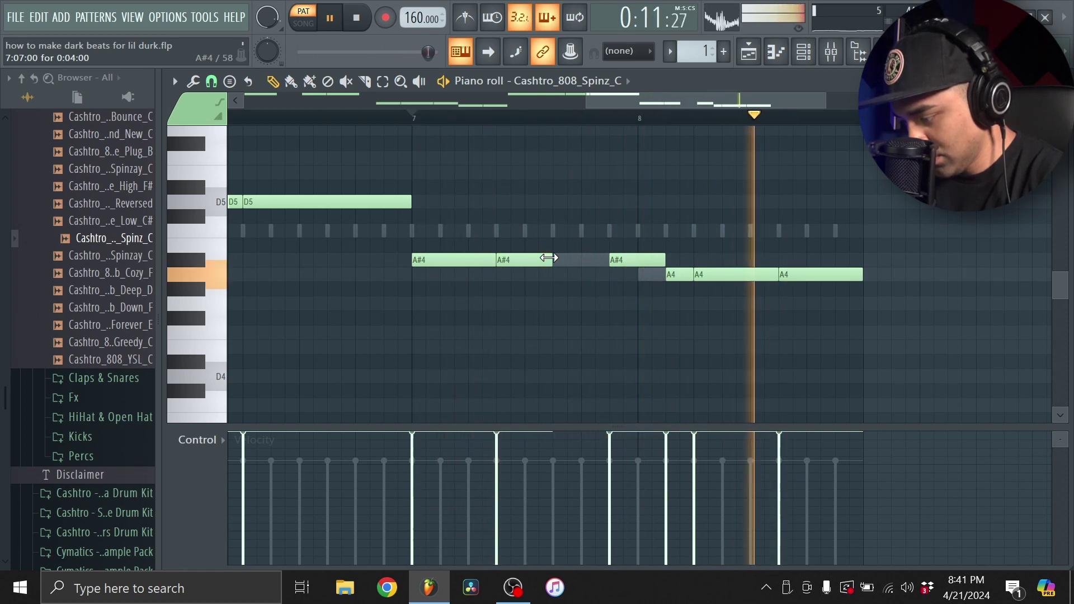
Shorten the first and third D5 808 notes in bars 5 and 6 to half a bar each
scroll(600, 244, "down", 2)
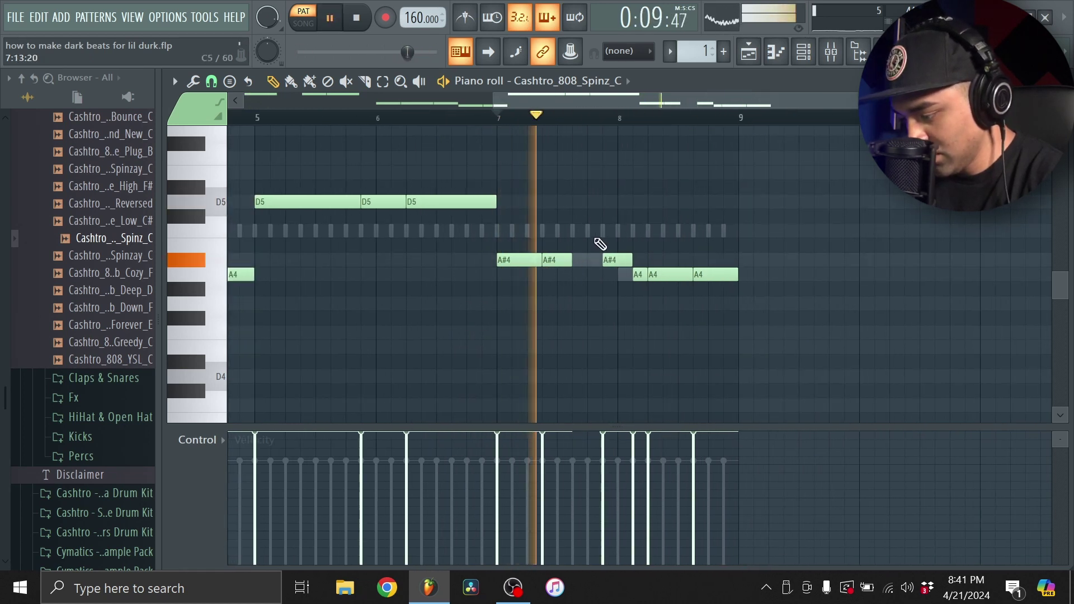
scroll(601, 245, "down", 3)
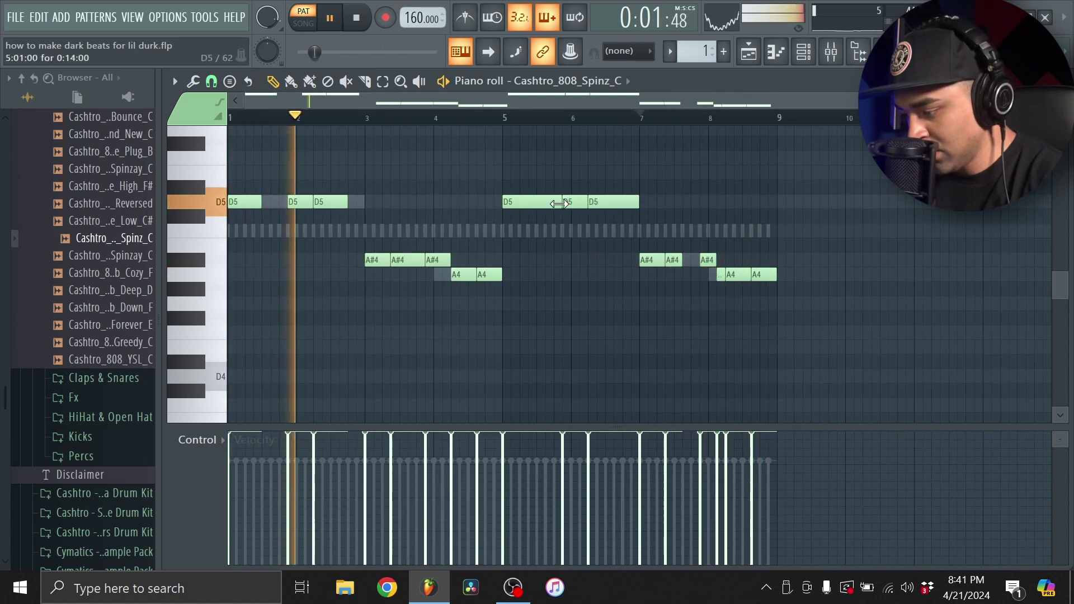
left_click_drag(561, 203, 532, 214)
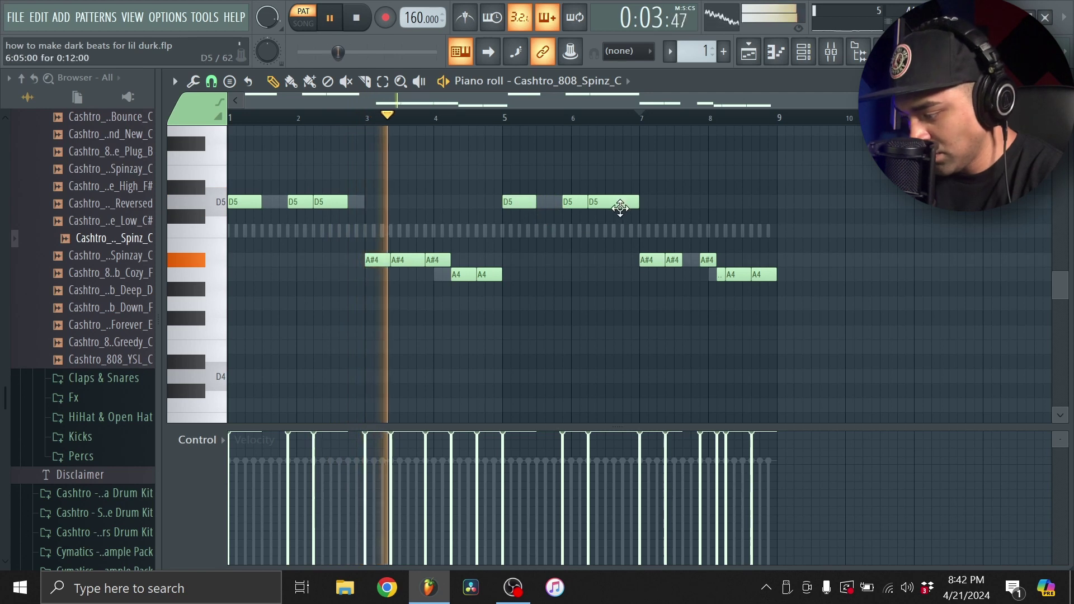
left_click_drag(633, 205, 616, 209)
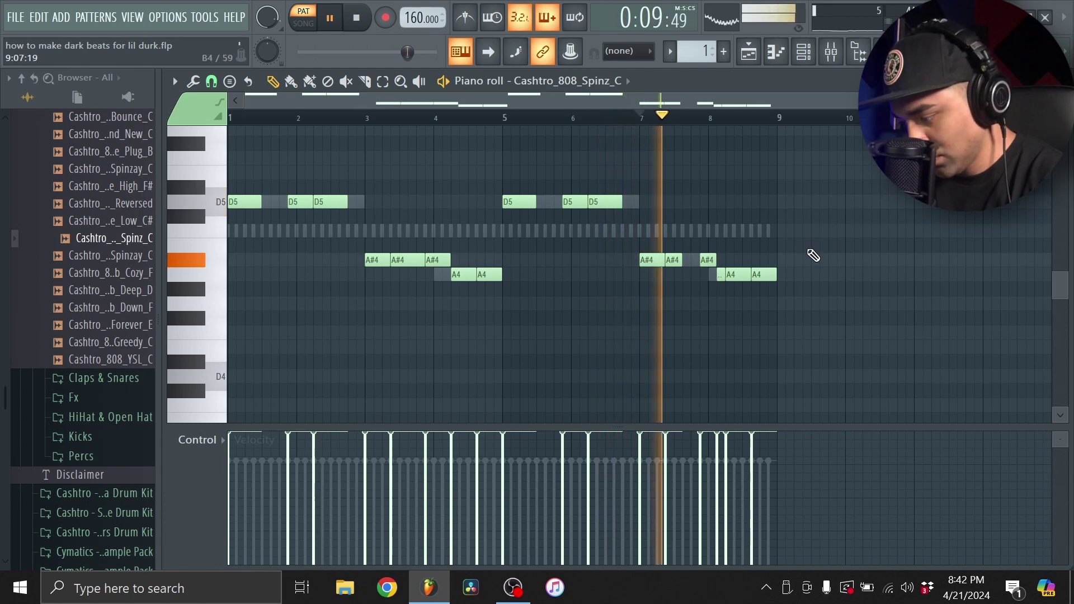
scroll(779, 257, "up", 4, "ctrl")
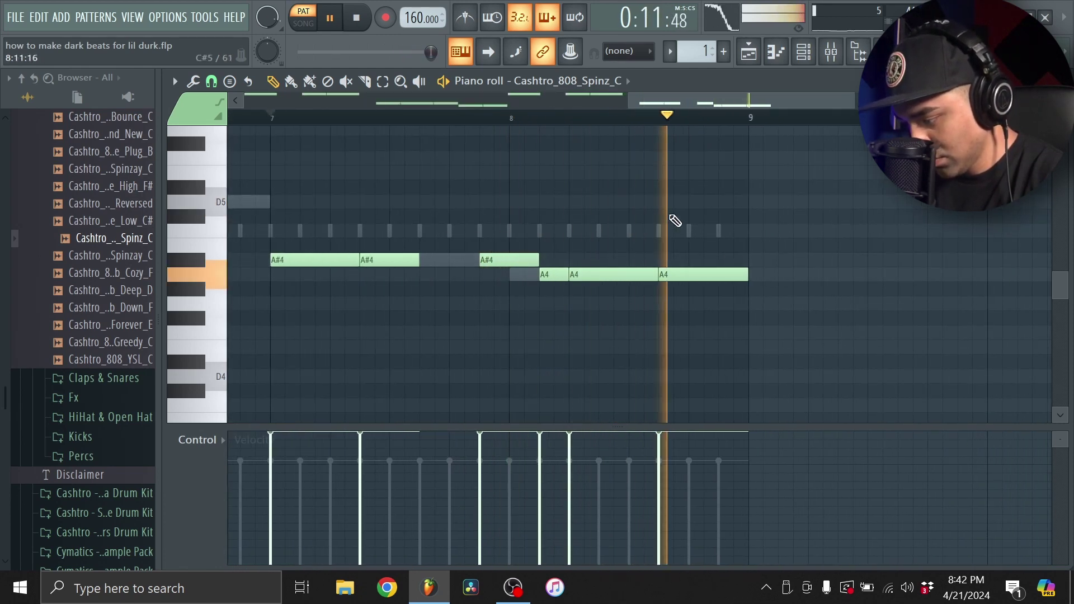
scroll(674, 223, "down", 4, "ctrl")
Name mixer track 5 "808"
left_click(776, 54)
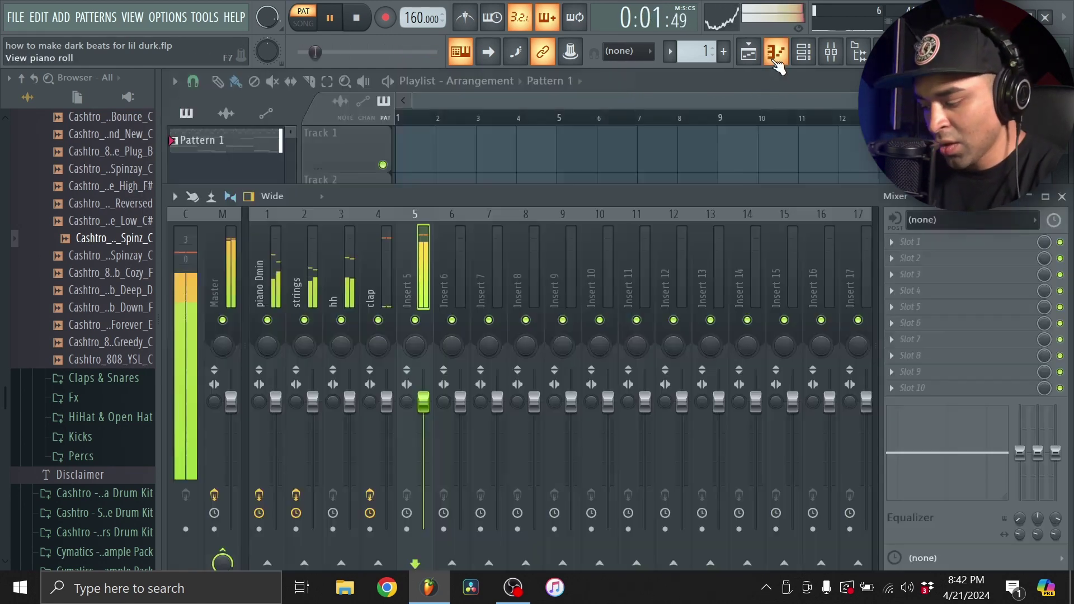
right_click(421, 231)
left_click(456, 159)
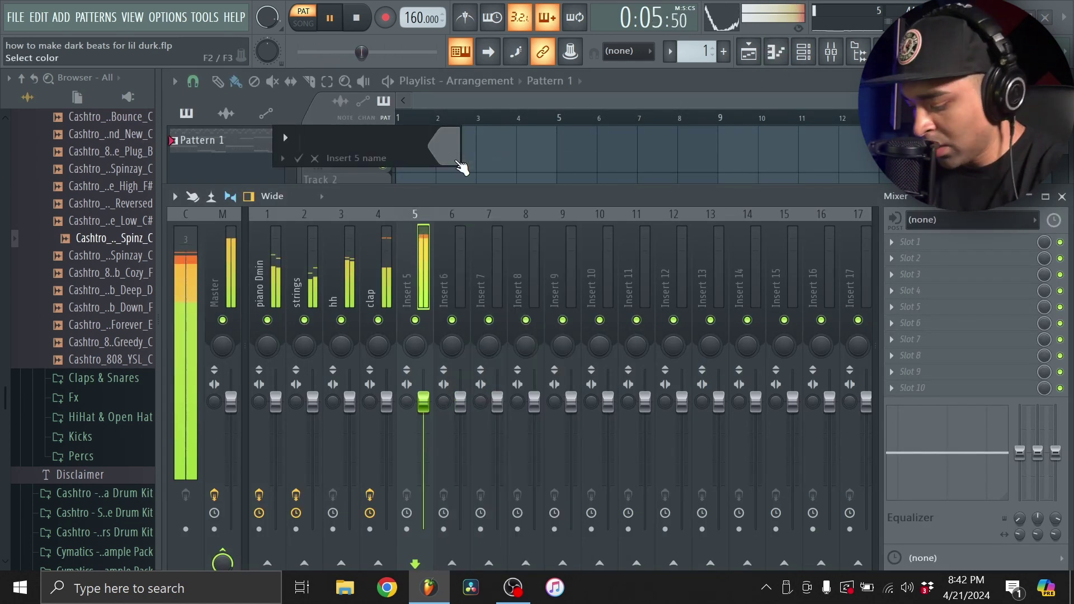
key("Return")
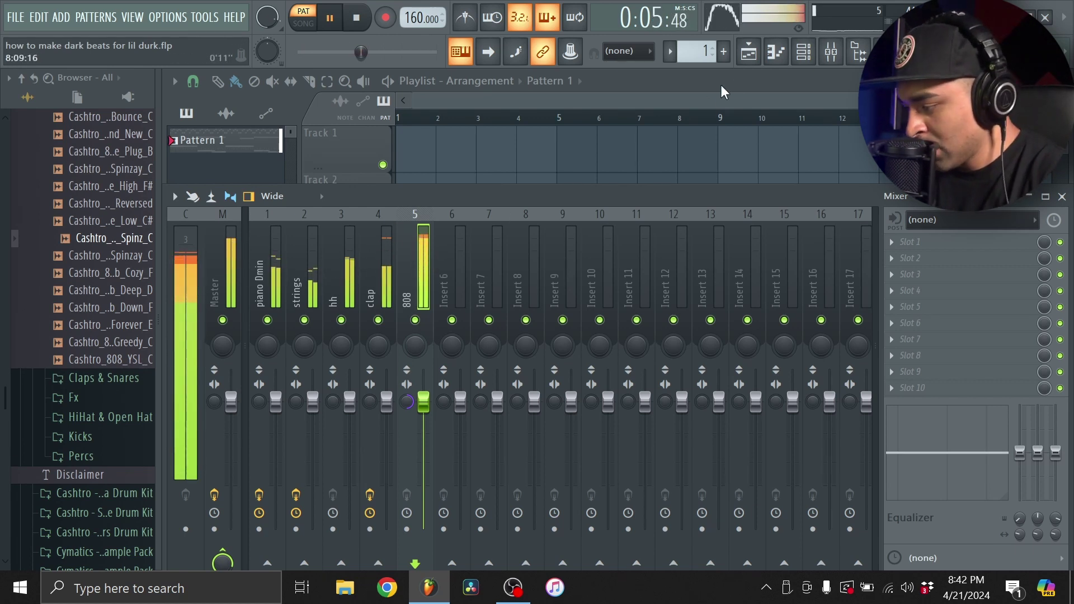
In the Cashtro_HiHat_Crisp notes, set a finer snap and add three hits after 1:15 to form a fast four-hit roll
left_click(775, 51)
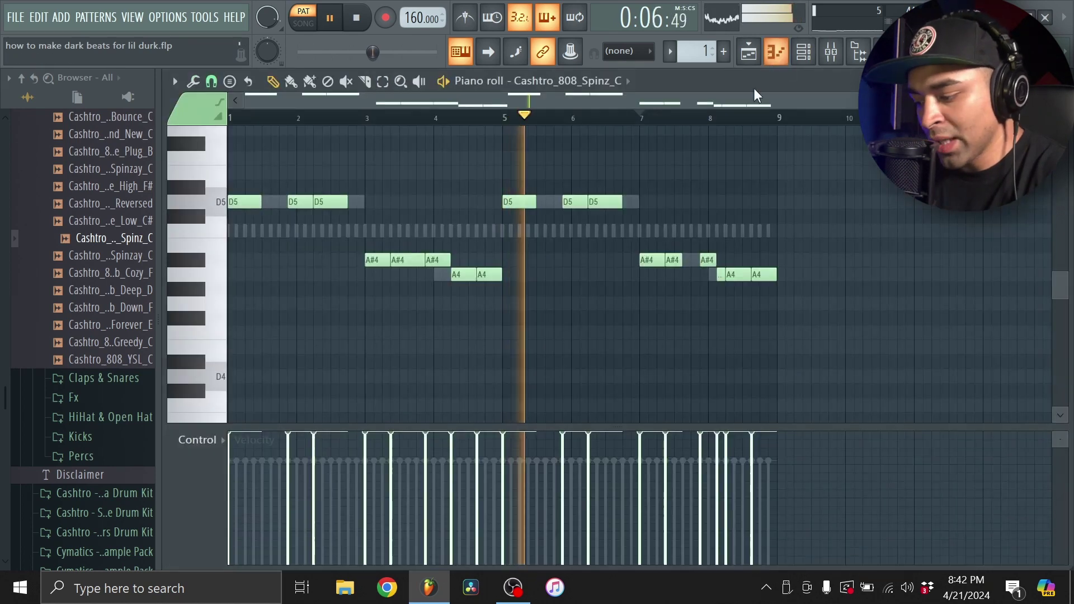
left_click(568, 83)
left_click(565, 137)
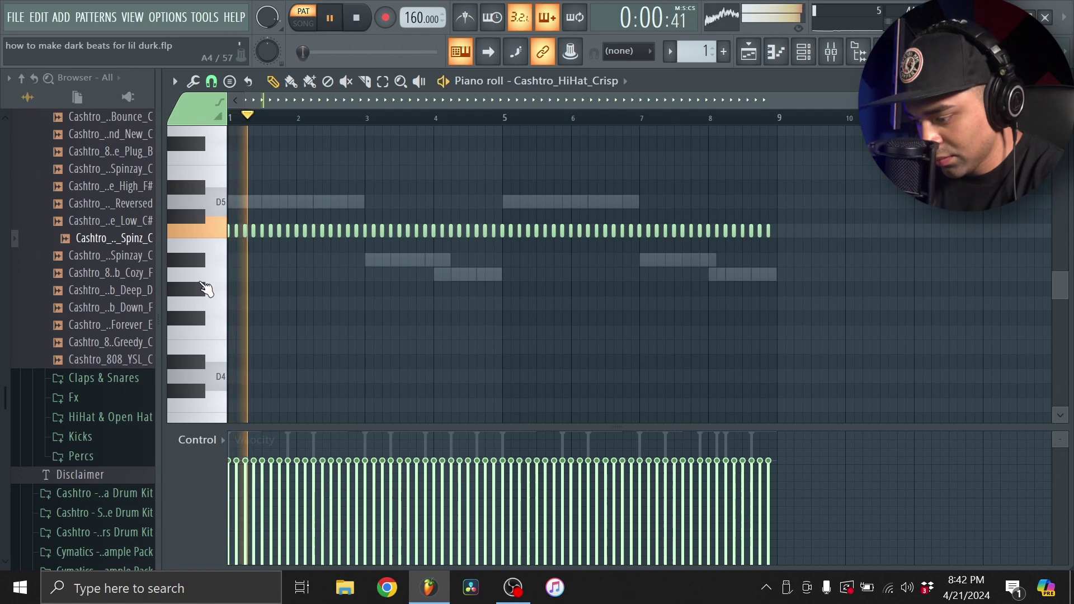
scroll(282, 224, "up", 3)
scroll(360, 227, "up", 2)
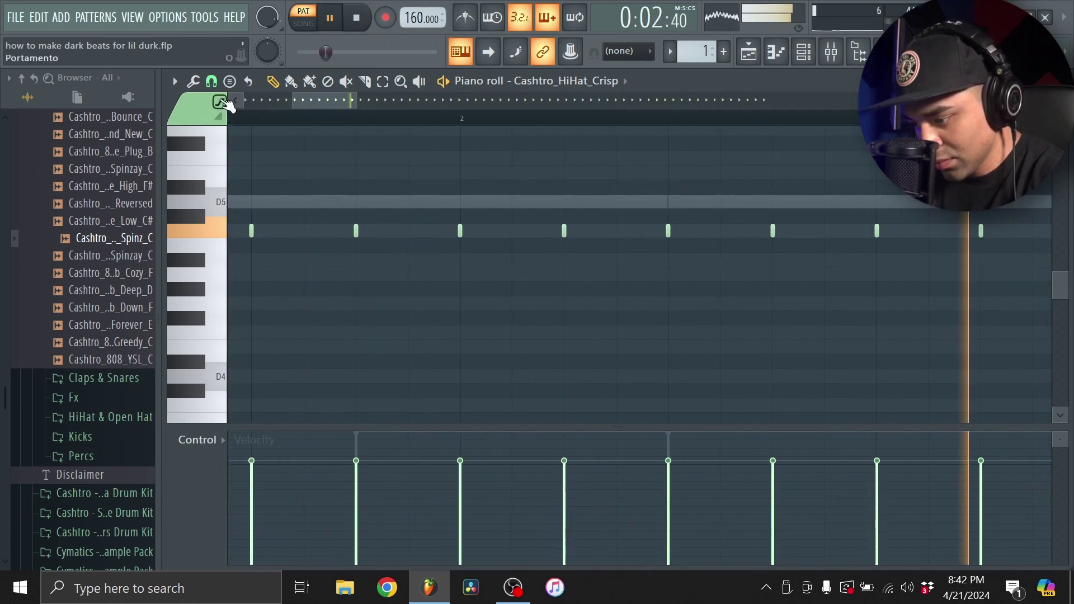
left_click(211, 81)
left_click(240, 190)
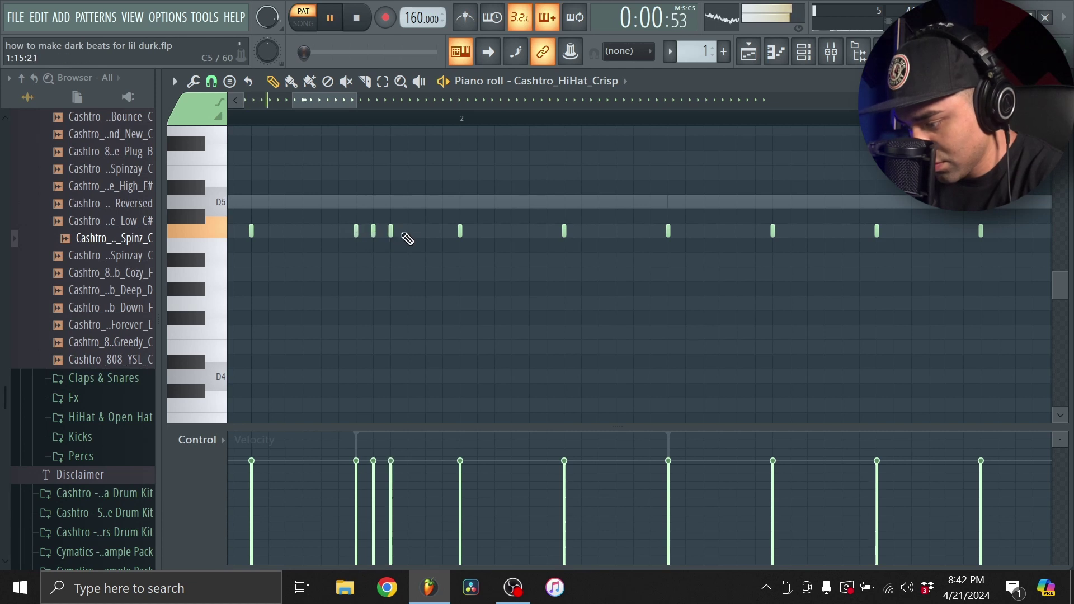
scroll(406, 229, "down", 4)
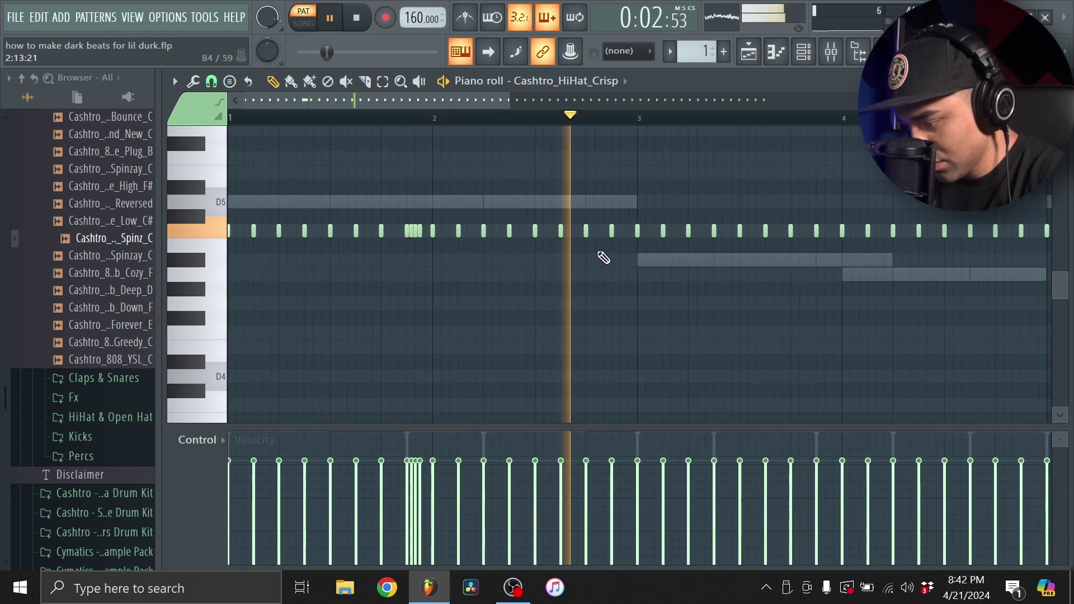
Add one extra C5 hi-hat hit a third of a step after the hits at 1:03 and 3:15
scroll(256, 230, "up", 3)
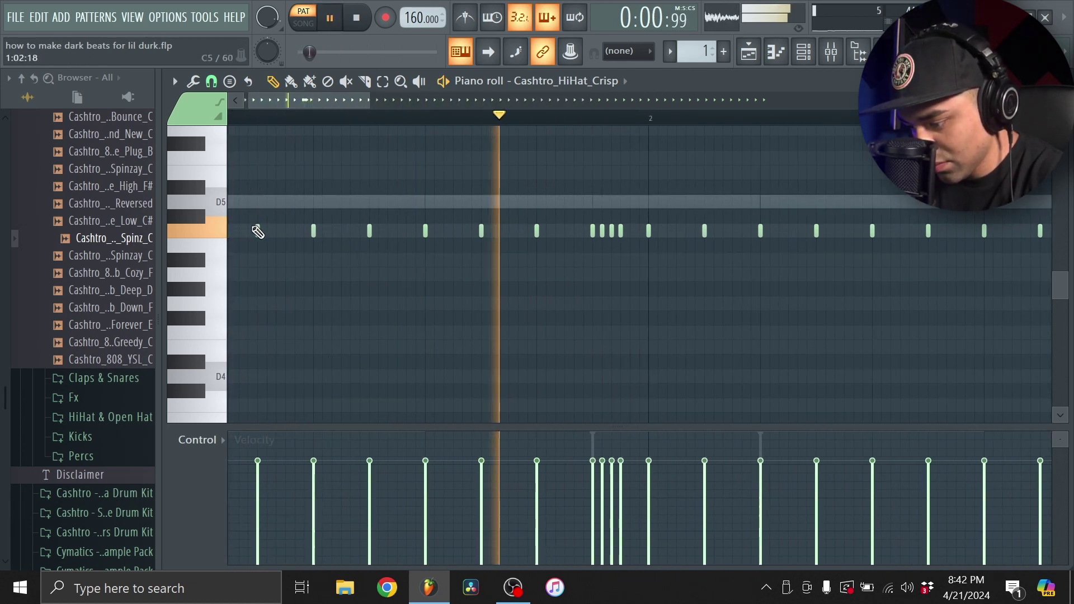
scroll(464, 278, "down", 3)
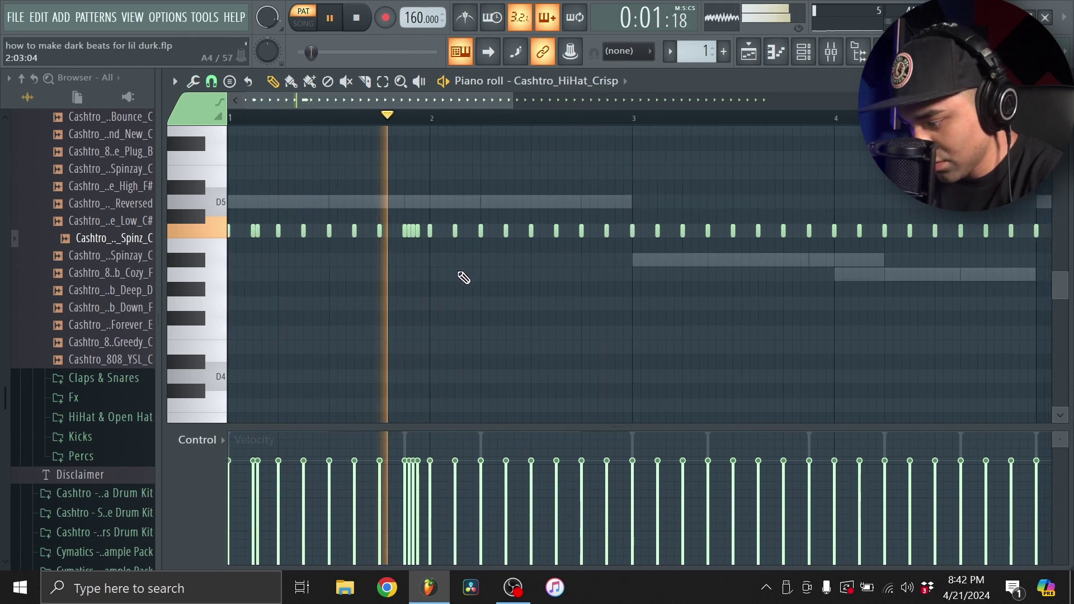
scroll(627, 310, "down", 2)
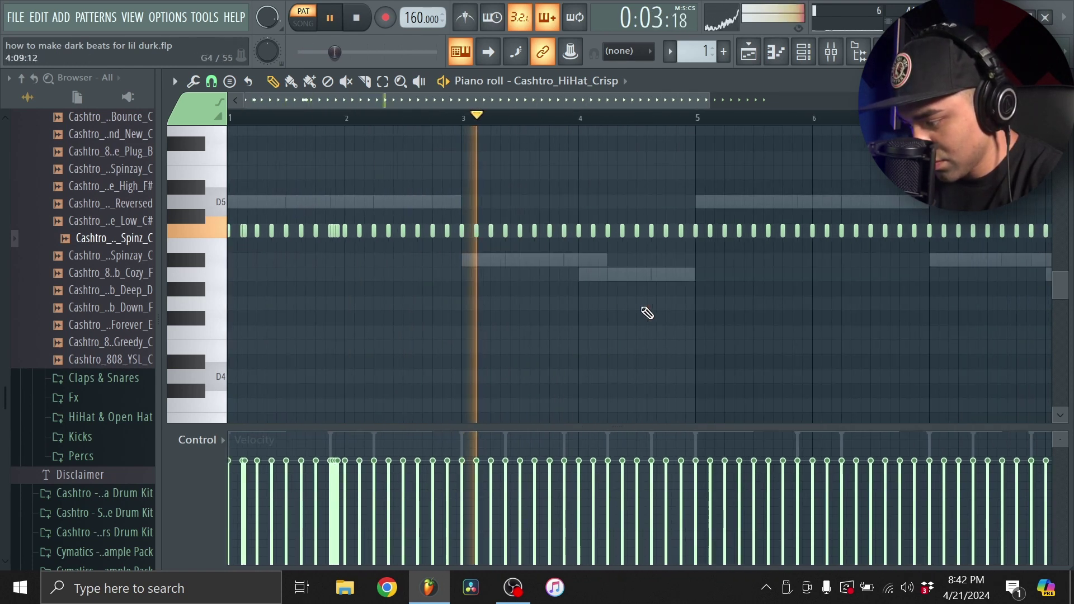
scroll(558, 311, "up", 3)
key("space")
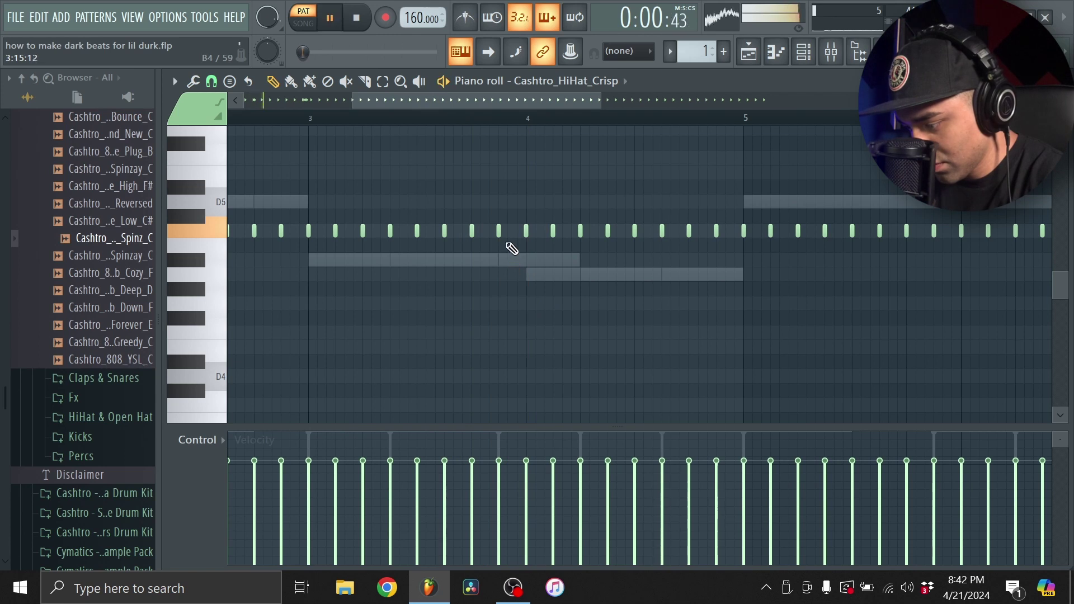
scroll(510, 247, "up", 3, "ctrl")
scroll(509, 243, "up", 2)
scroll(583, 323, "down", 3, "ctrl")
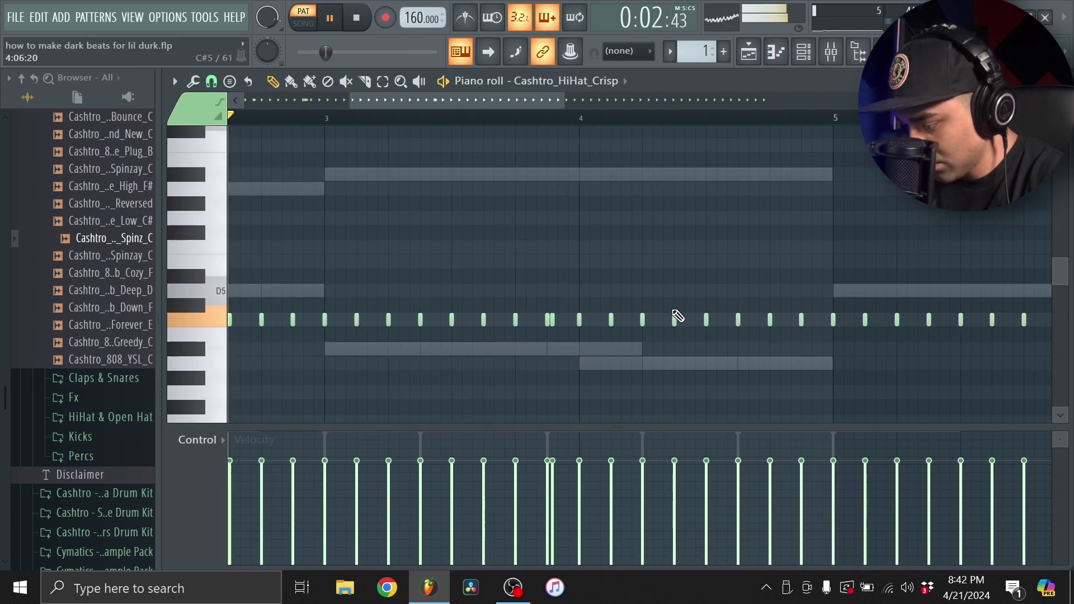
Add a four-hit hi-hat roll on F4 starting at 4:05, with hits a third of a step apart
scroll(698, 331, "down", 3)
scroll(699, 333, "up", 3, "ctrl")
scroll(698, 332, "up", 1)
scroll(584, 344, "down", 2)
key("space")
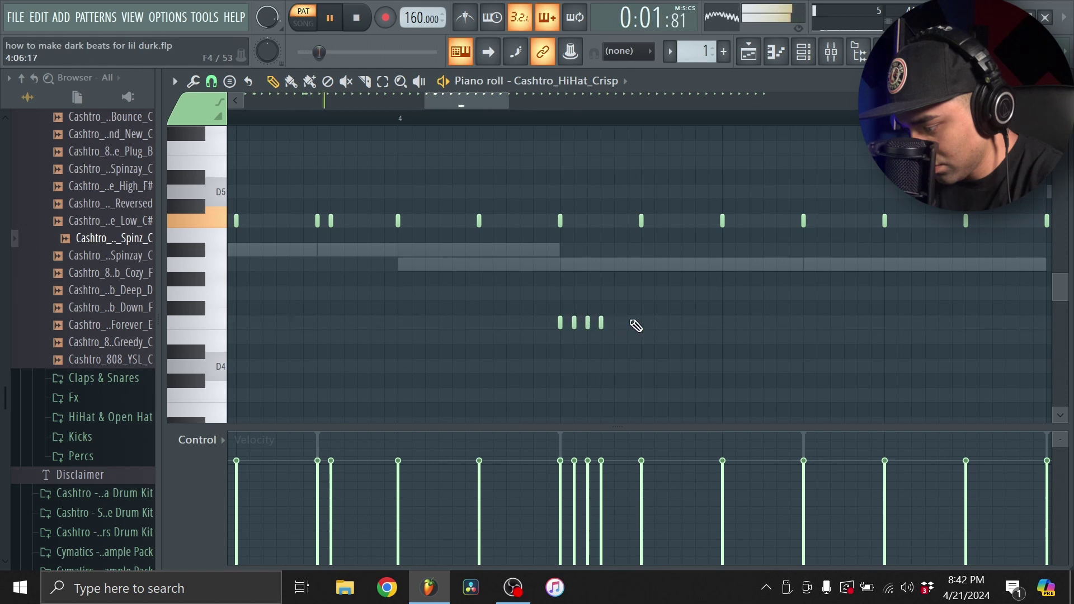
Draw a descending hi-hat run D4, C#4, C4, B3 from 4:13 and slope its velocities progressively downward
scroll(677, 319, "down", 3, "ctrl")
scroll(738, 302, "down", 6)
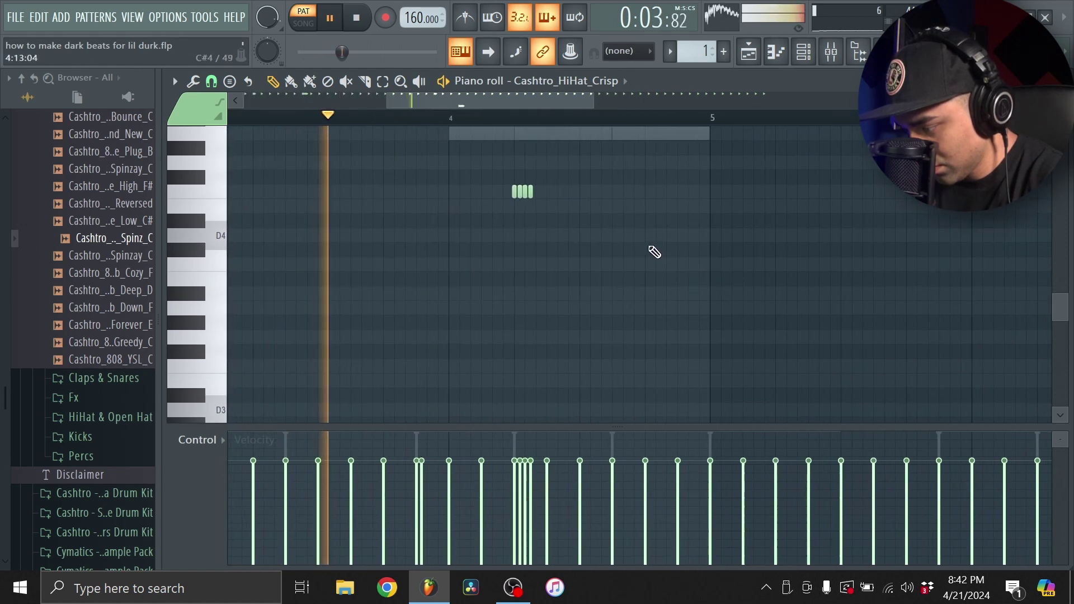
left_click(643, 235)
scroll(671, 247, "up", 3, "ctrl")
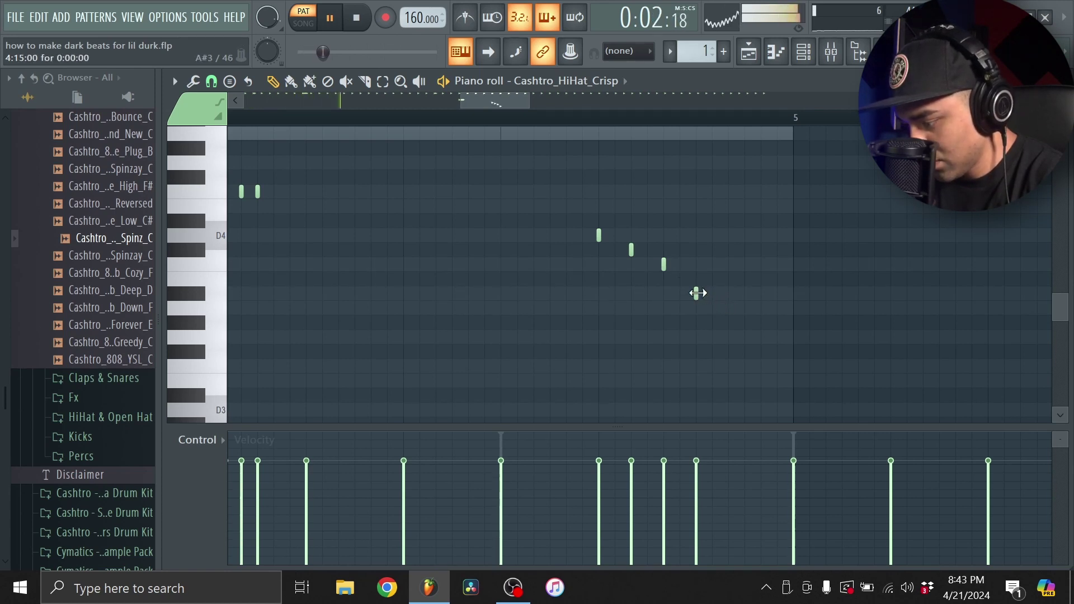
left_click(696, 279)
left_click_drag(594, 216, 717, 297)
left_click_drag(634, 492, 706, 554)
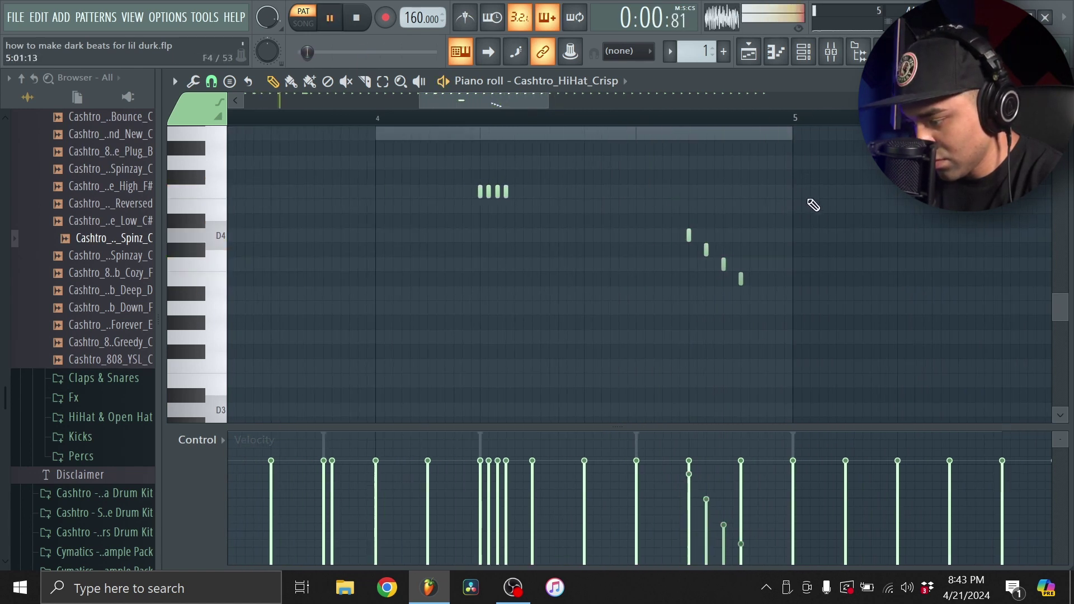
Add extra C5 hi-hat hits after 5:03 and fast rolls at 5:15 and 8:05
scroll(529, 189, "up", 2)
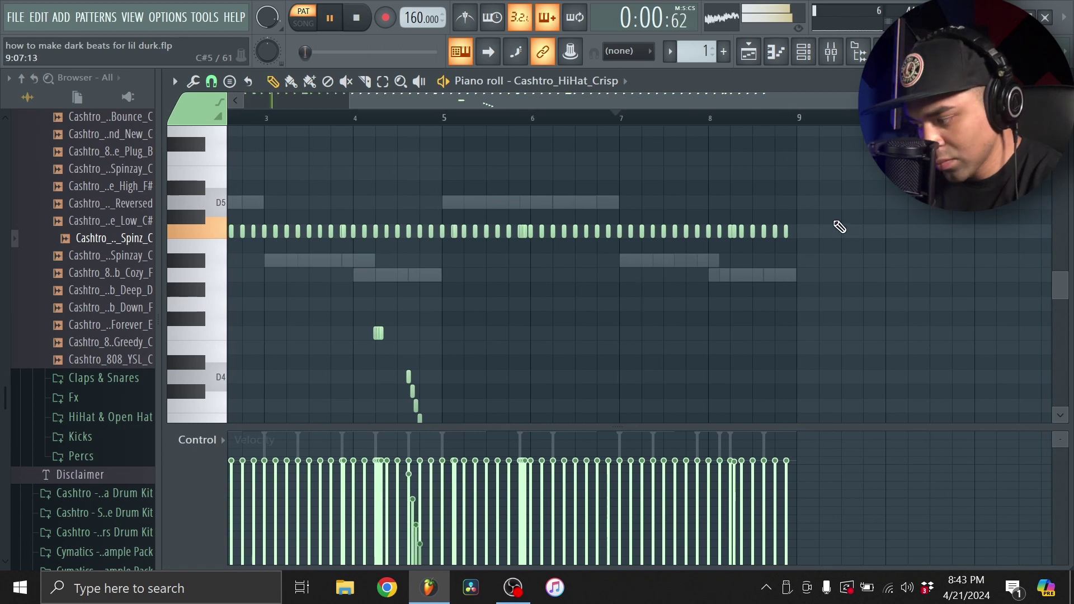
scroll(839, 226, "down", 2)
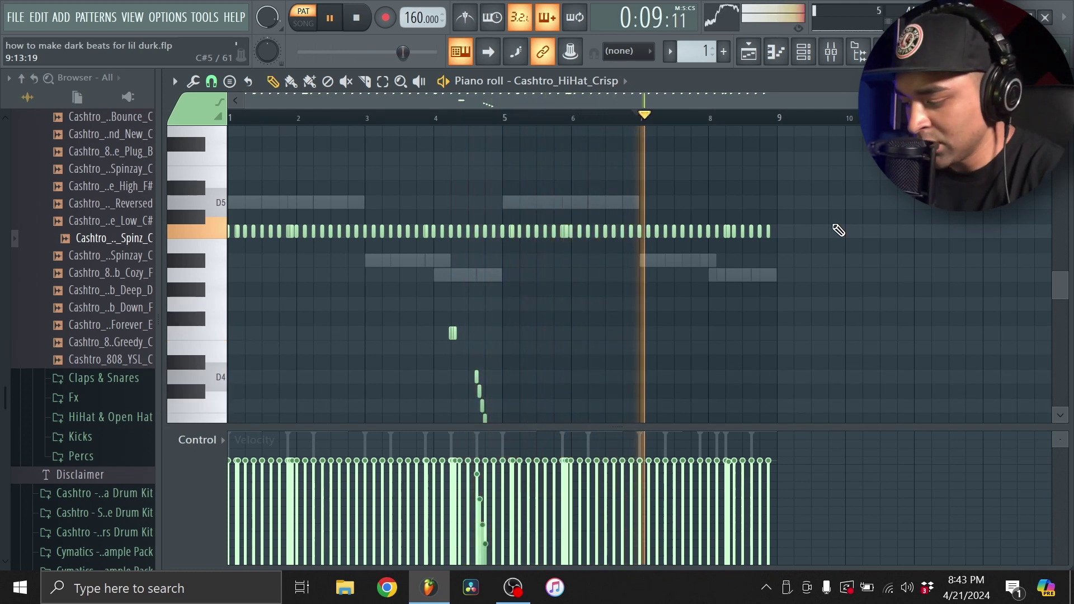
Load Cashtro_Open_Hat_Sizzle from the Cashtro - Control Drum Kit's HiHat & Open Hat folder as a new channel
left_click(21, 78)
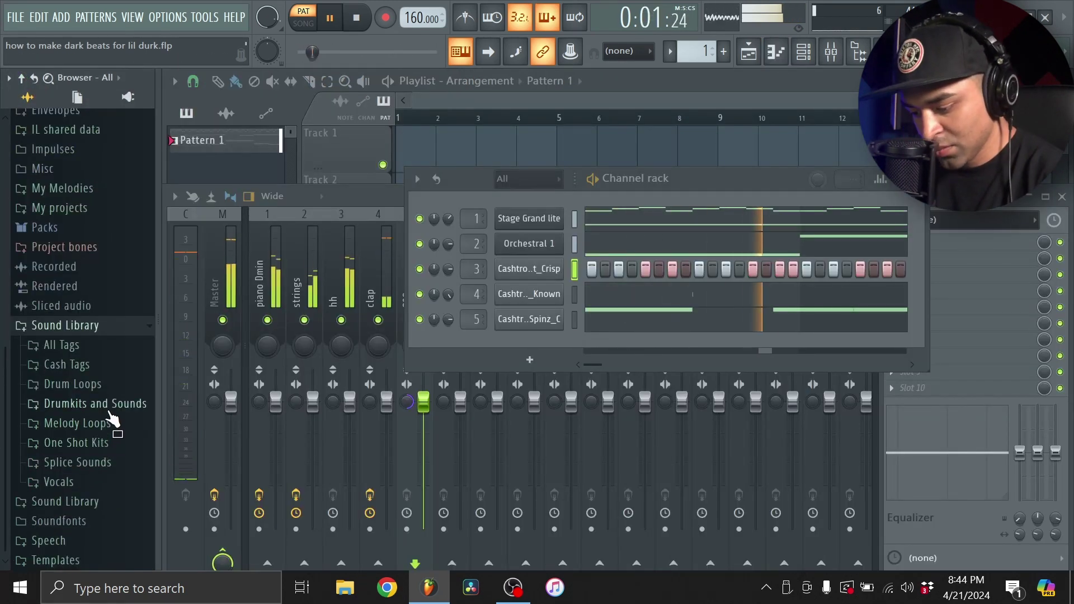
left_click(106, 404)
scroll(106, 409, "down", 6)
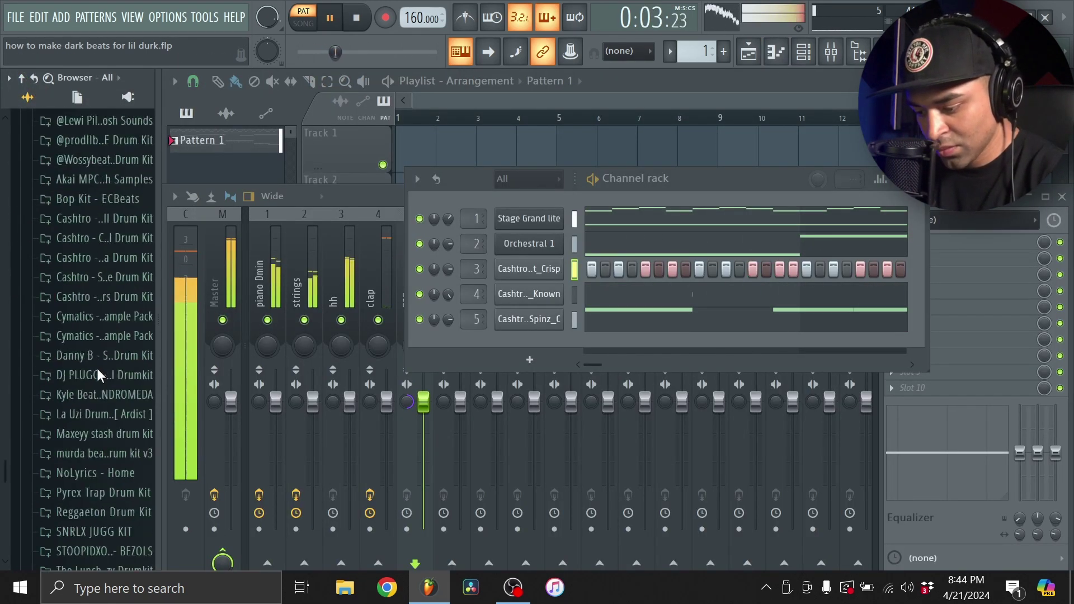
scroll(98, 375, "down", 2)
left_click(125, 146)
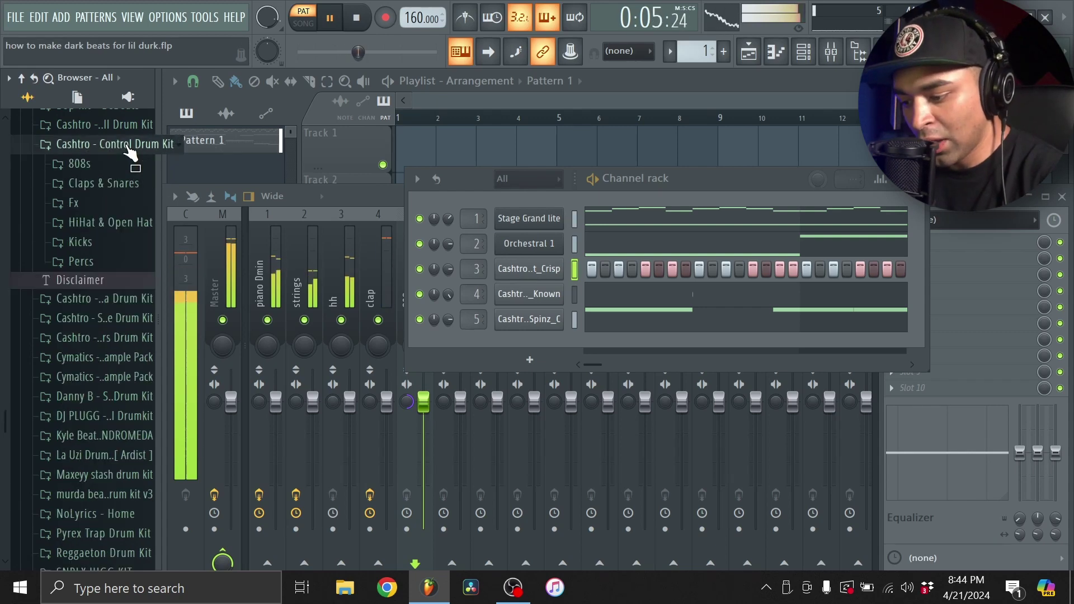
scroll(130, 229, "down", 4)
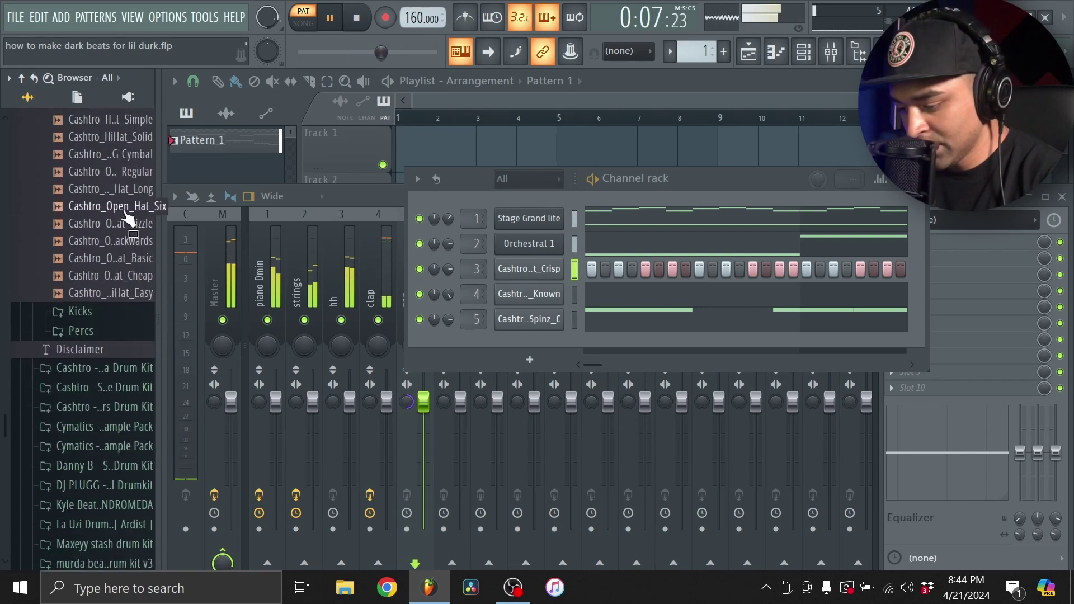
left_click(126, 205)
left_click(129, 224)
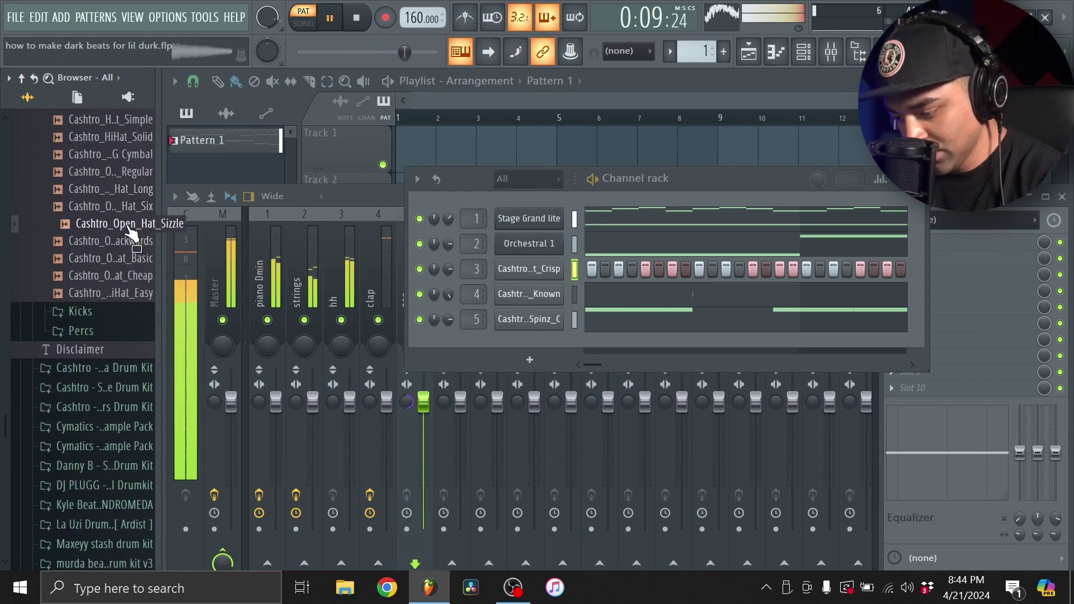
left_click_drag(129, 229, 603, 345)
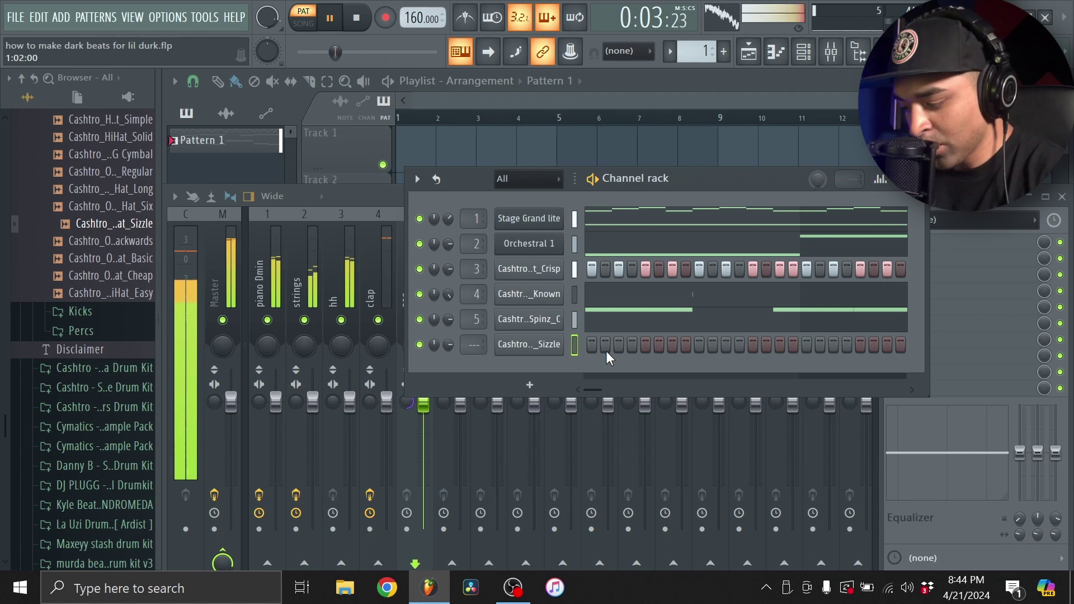
Place open-hat hits on steps 1 and 5 of the first bar and lower the second hit's velocity
left_click(591, 345)
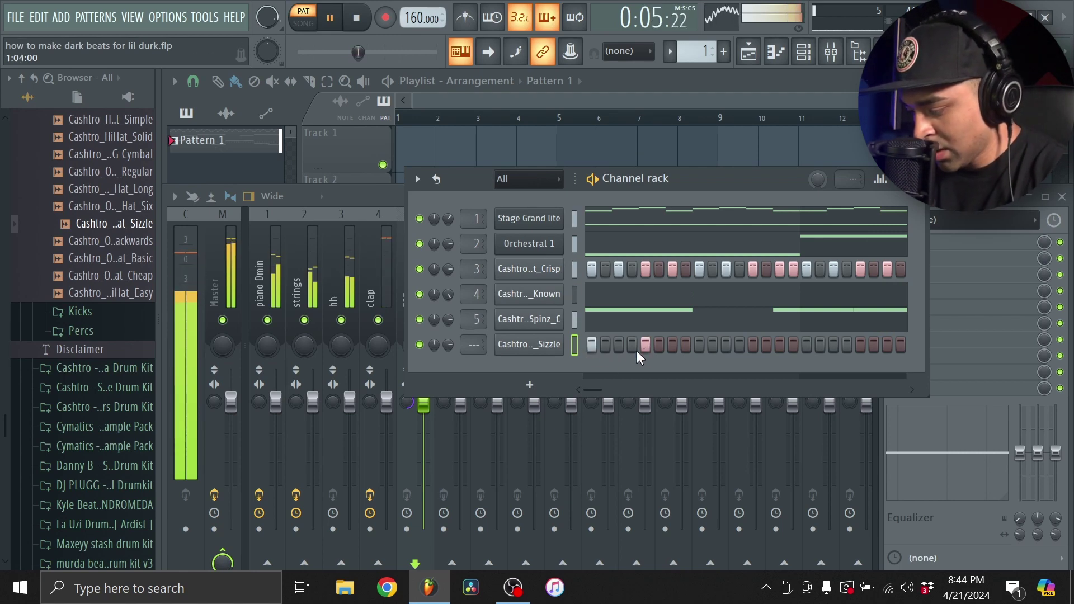
left_click(776, 53)
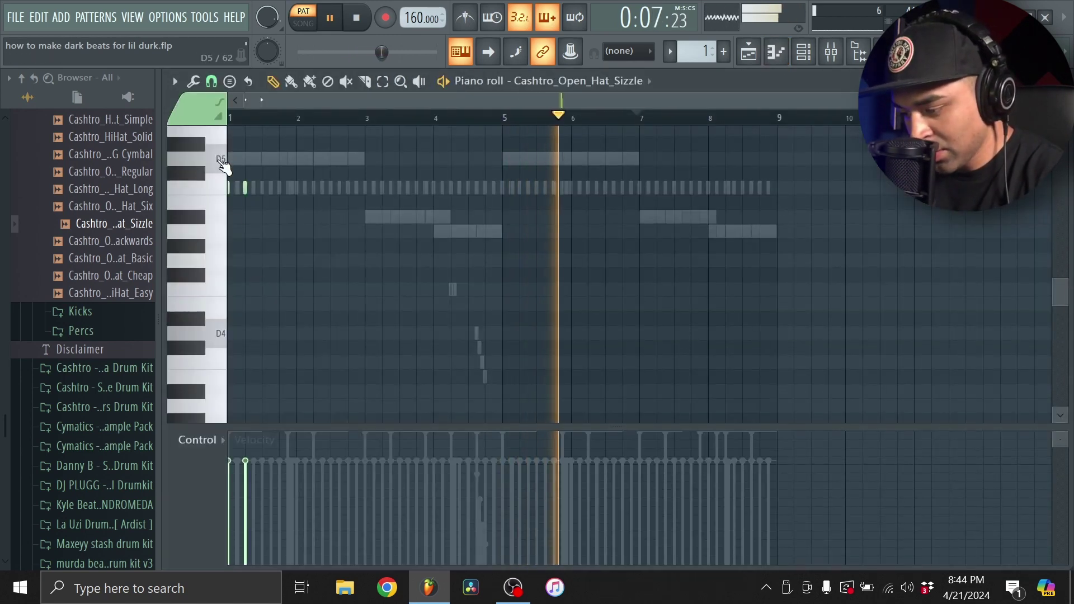
scroll(235, 161, "up", 2)
scroll(241, 165, "up", 3)
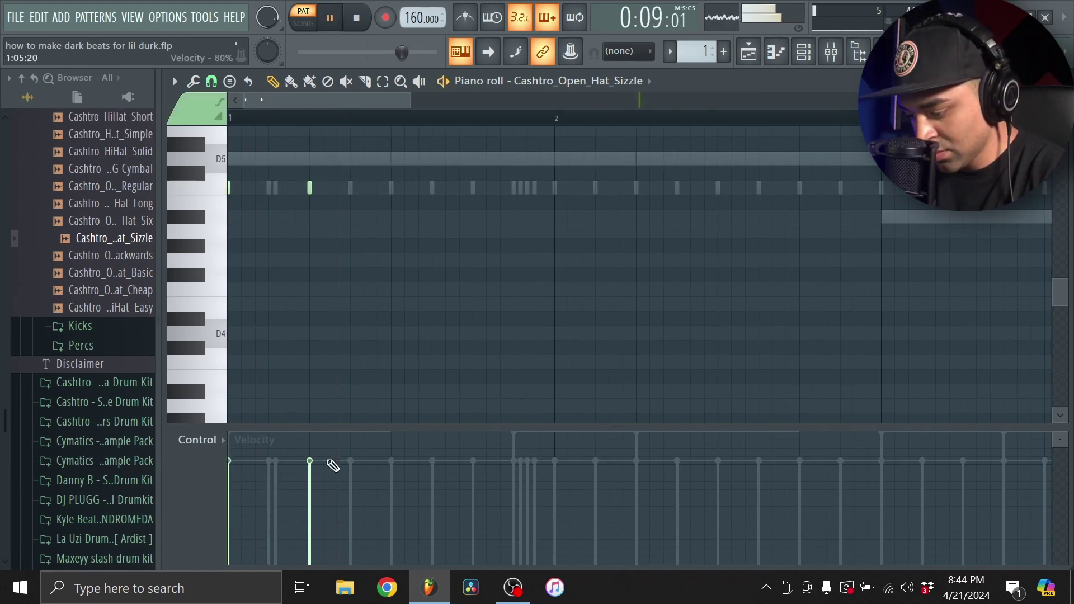
left_click(312, 497)
scroll(400, 268, "down", 2)
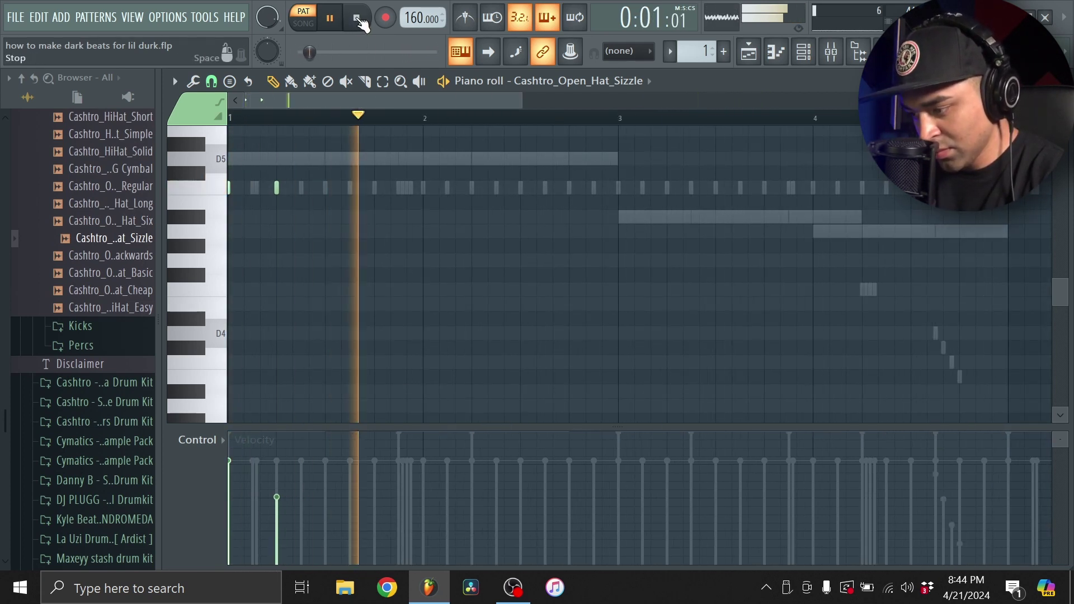
Replay the pattern from the start and lower the second open-hat hit's velocity further
left_click(358, 18)
key("space")
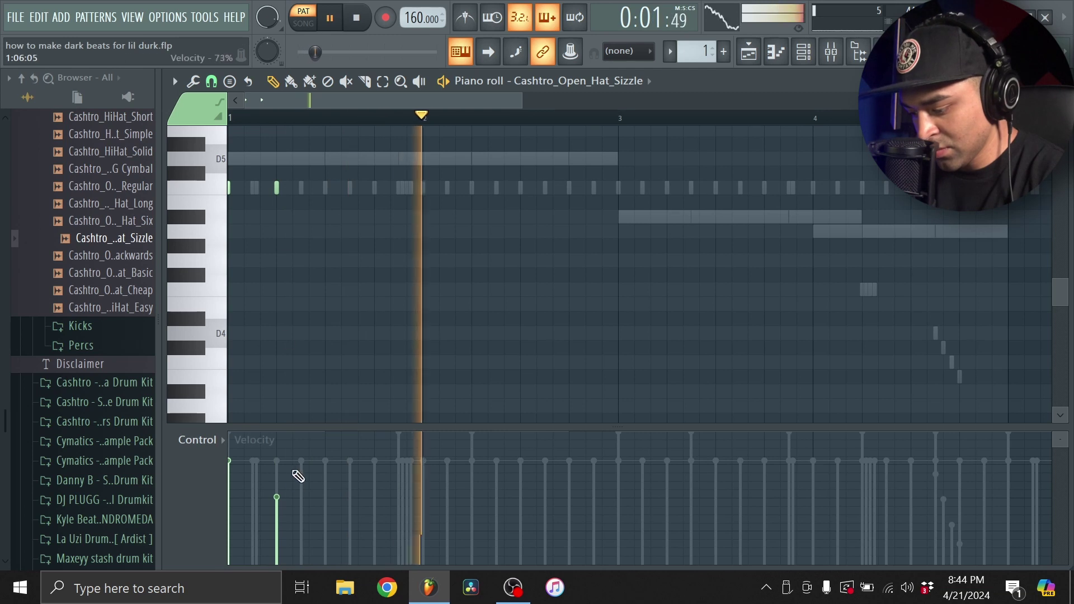
left_click(281, 515)
key("F6")
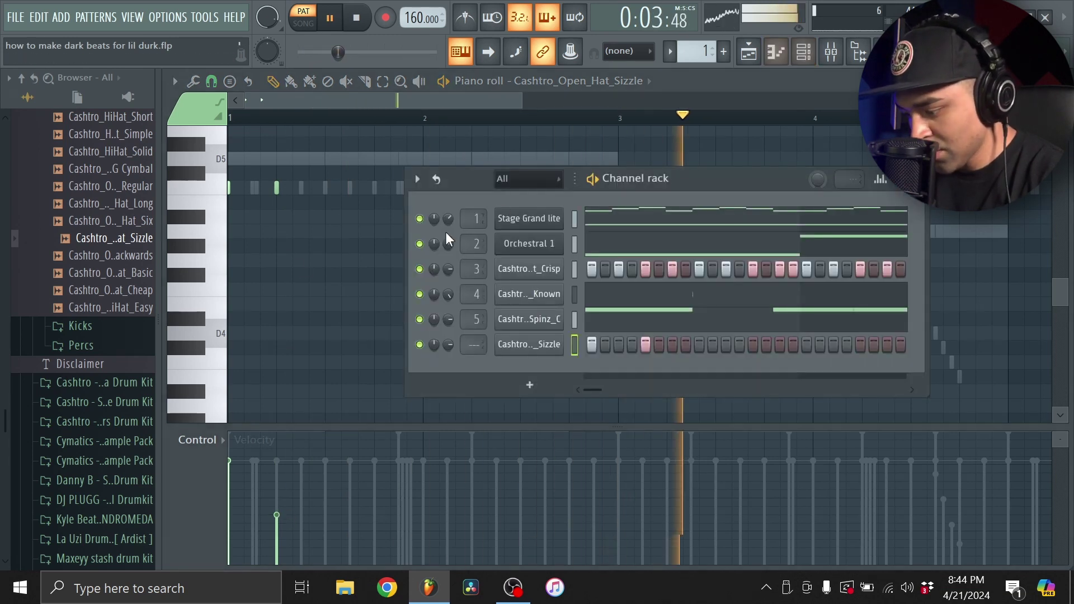
Audition other open hats, replace the Sizzle channel's sample with Cashtro_Open_HiHat_Basic, and play the pattern
key("space")
left_click(132, 222)
left_click(132, 241)
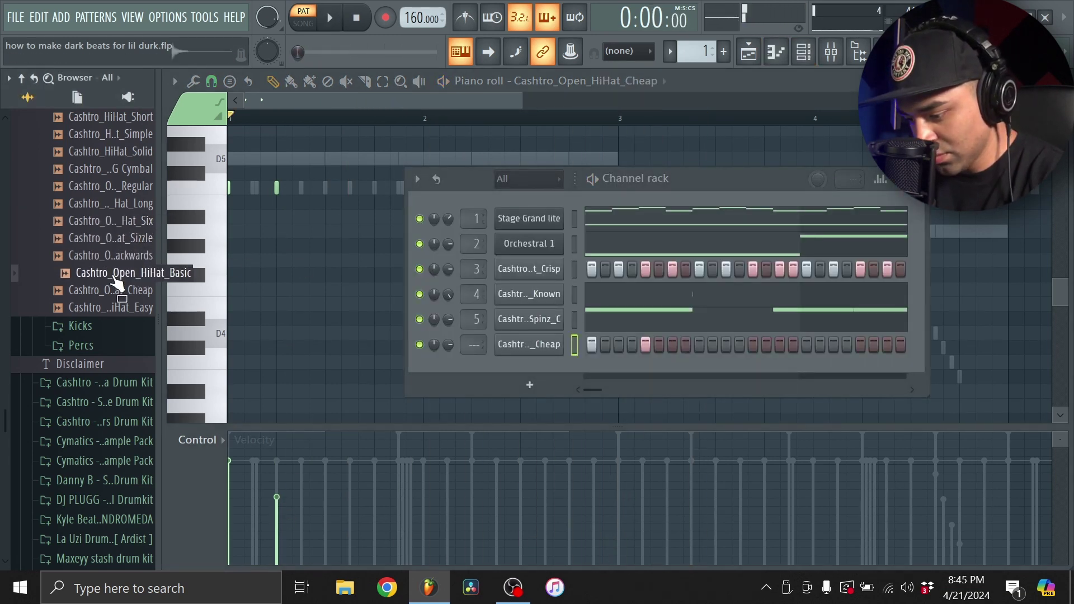
left_click_drag(112, 272, 554, 347)
key("space")
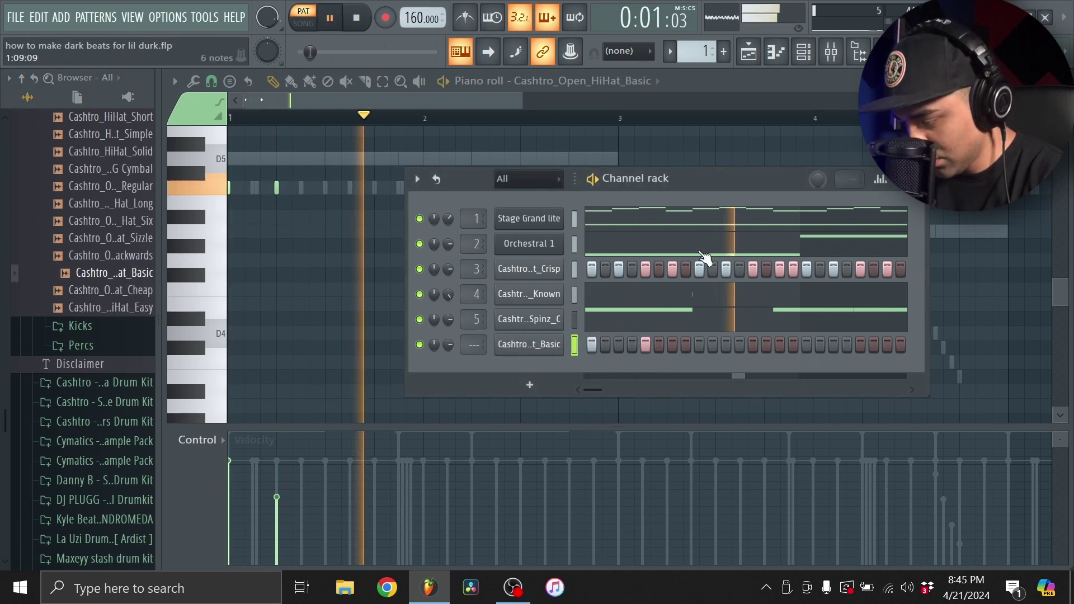
Check the open-hat notes against the full pattern and route the open-hat channel to mixer track 6
left_click(803, 53)
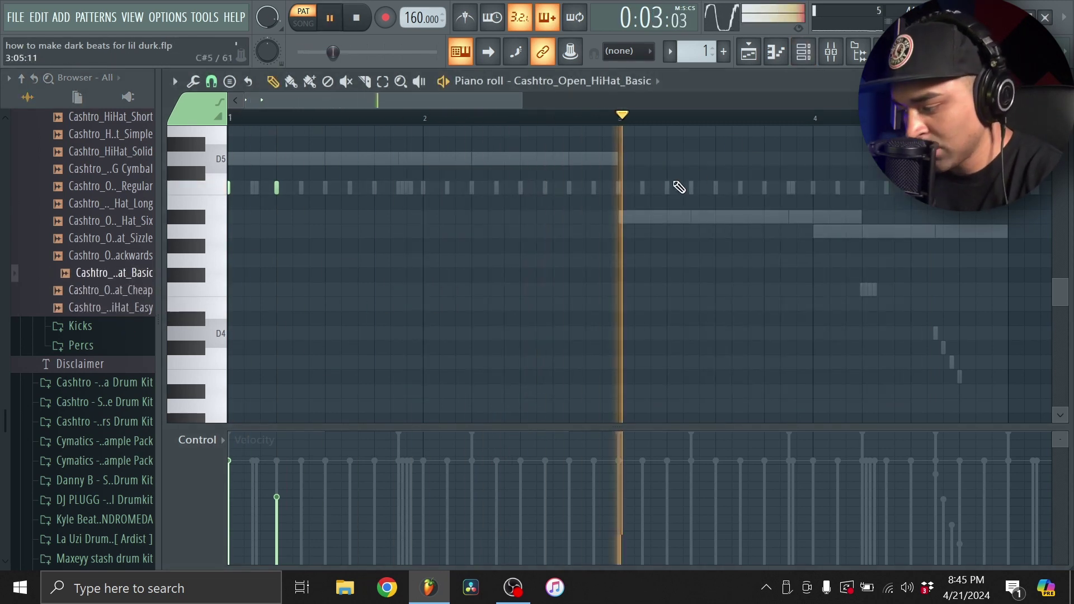
scroll(606, 209, "down", 5)
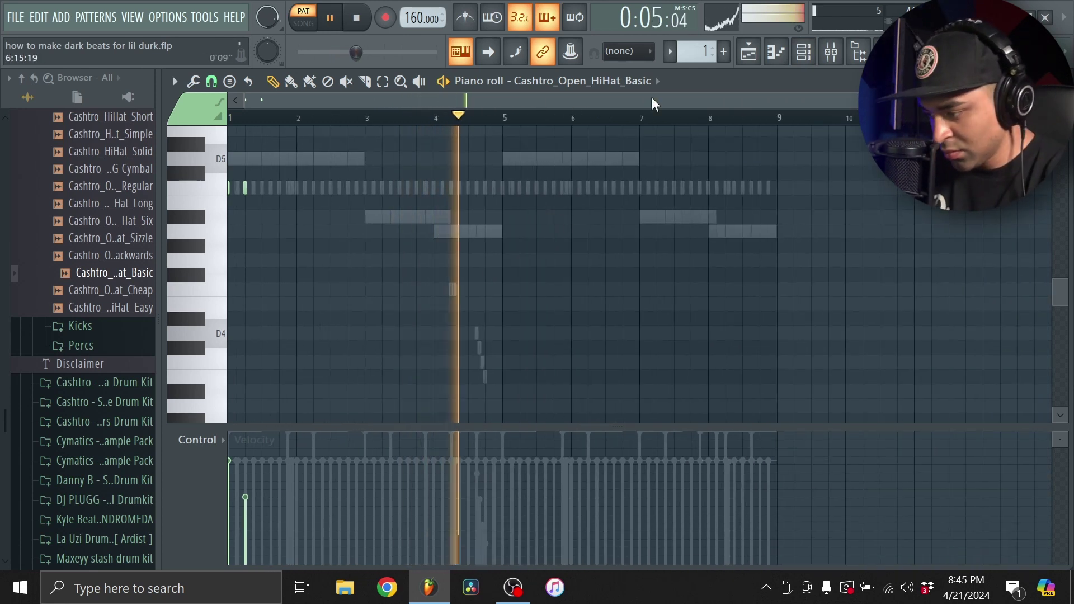
left_click(749, 52)
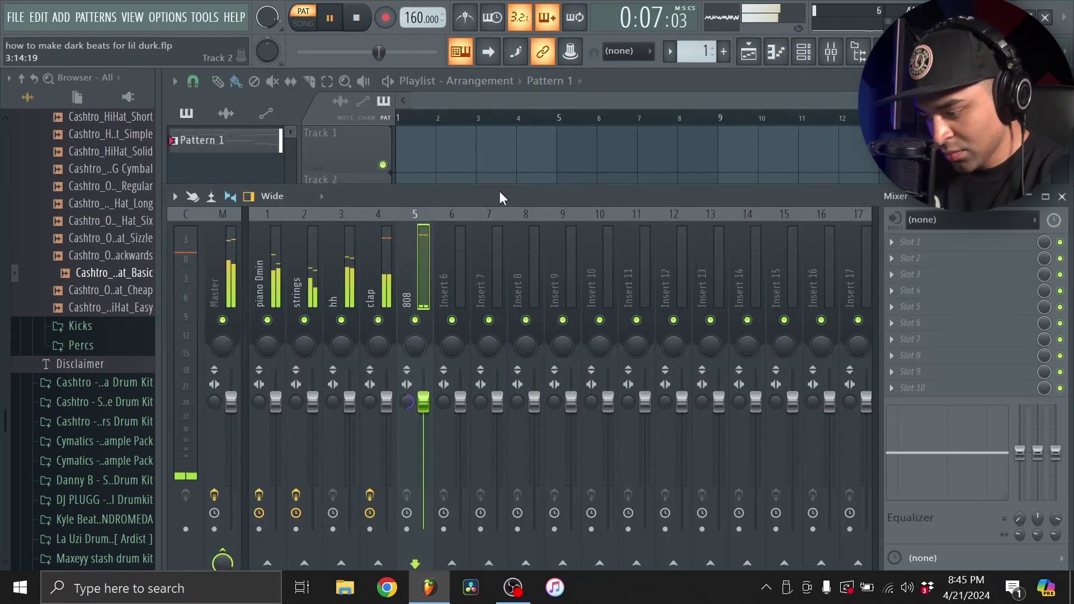
left_click(803, 53)
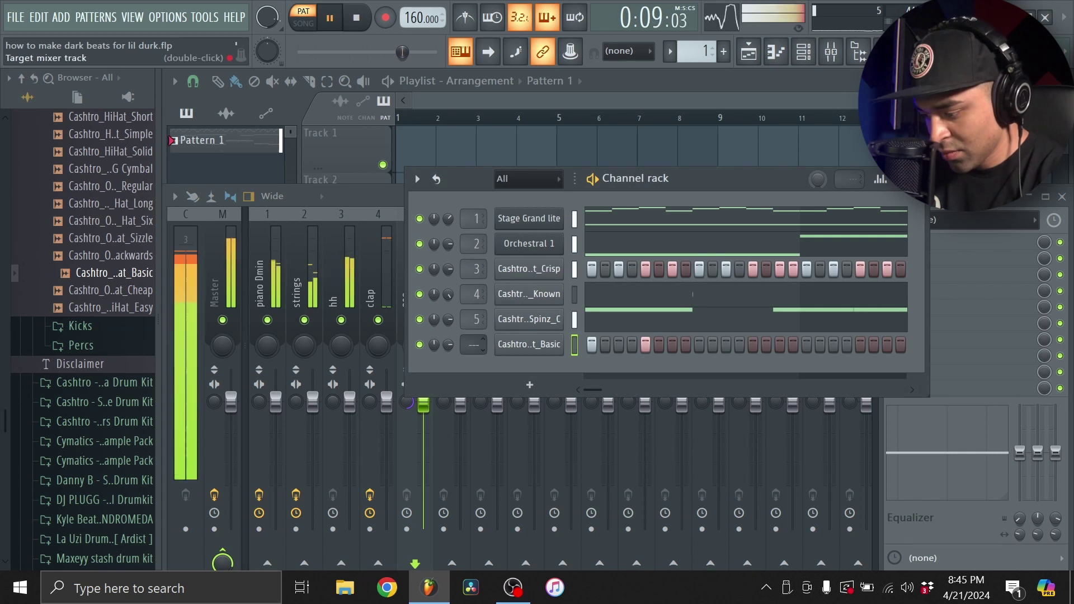
left_click_drag(474, 344, 473, 325)
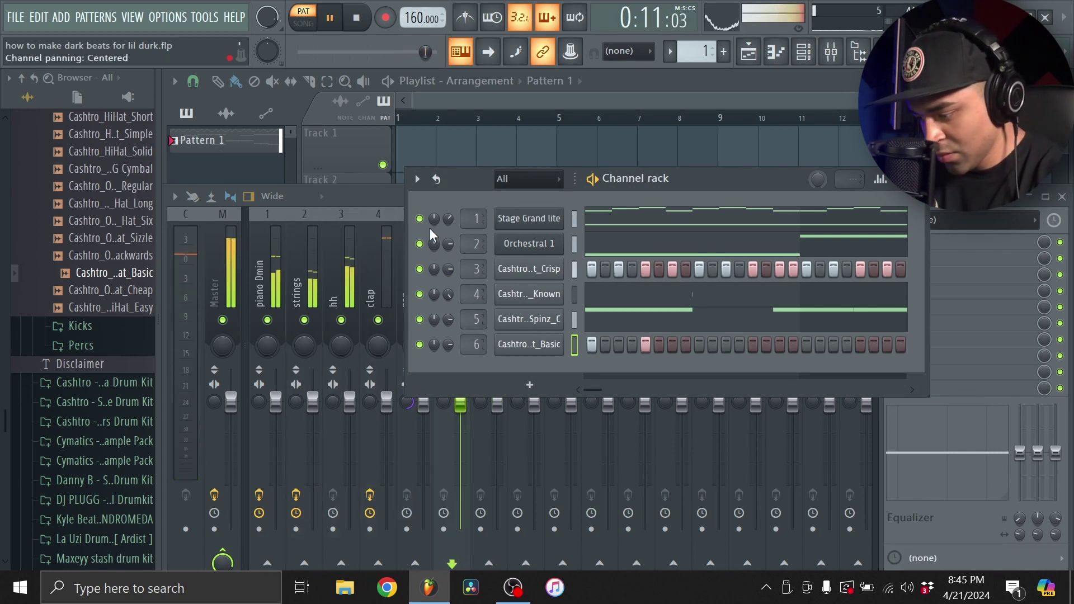
Name mixer insert 6 "open hat"
left_click(378, 200)
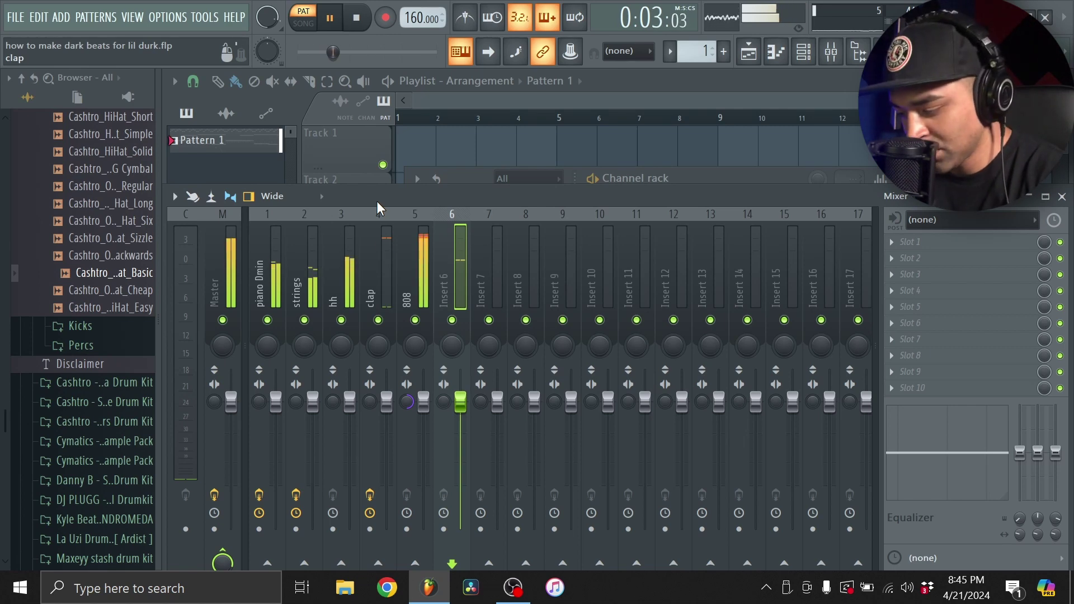
right_click(466, 234)
left_click(507, 162)
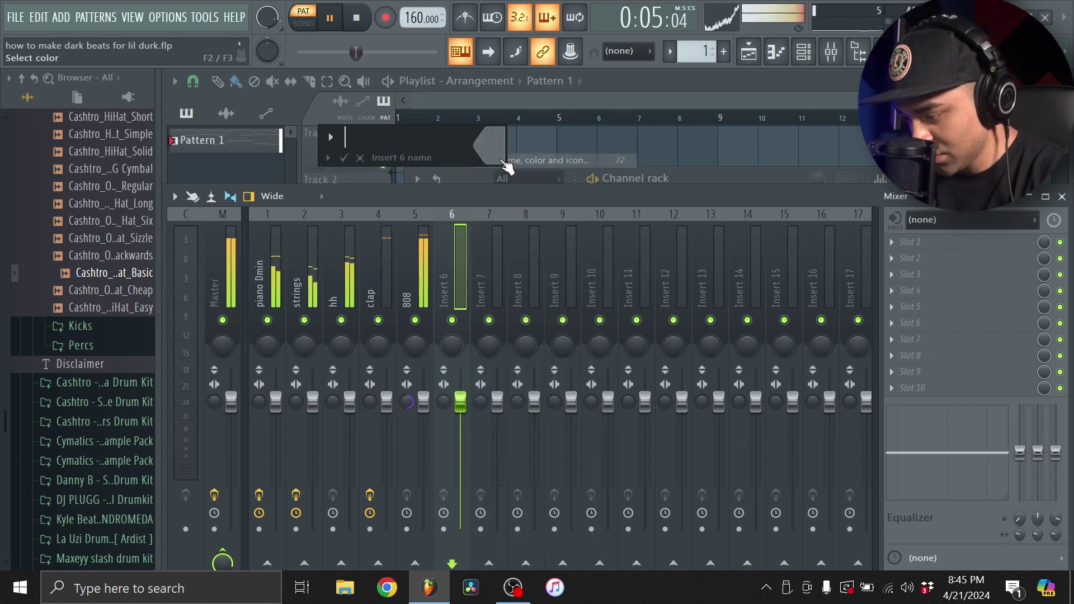
type("open hat")
key("Return")
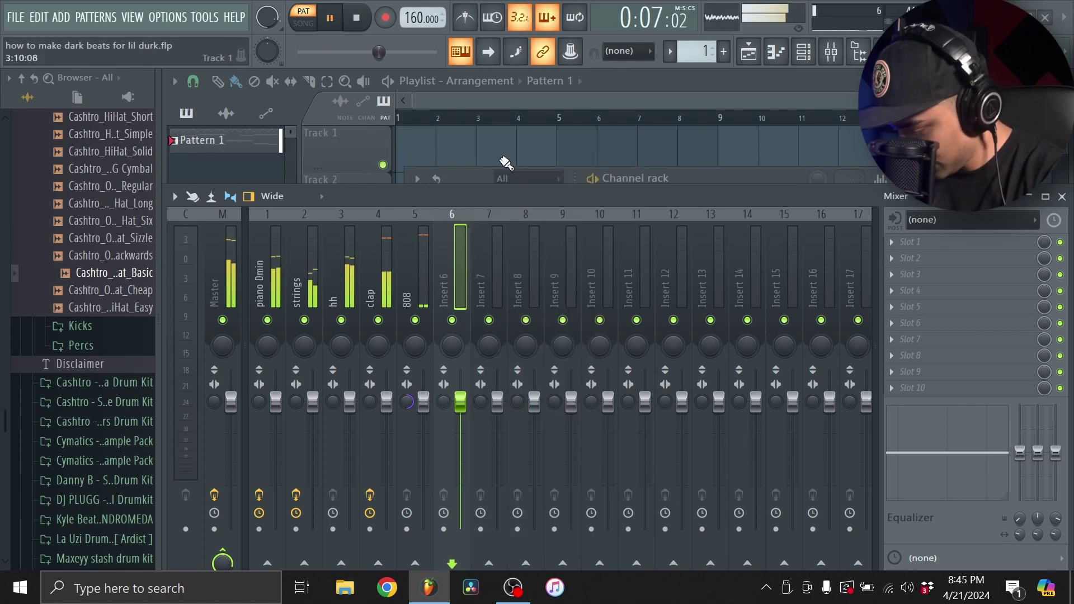
Load Cashtro_Perc_Popular from the Cashtro Control Drum Kit's Percs folder as a new channel below the open hat
left_click(678, 178)
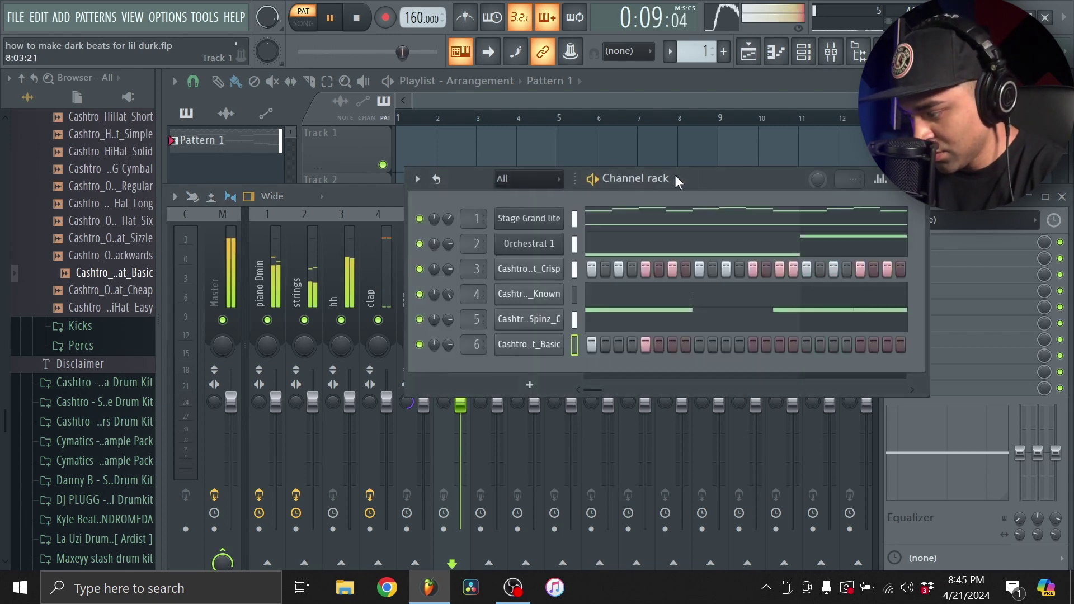
left_click(9, 77)
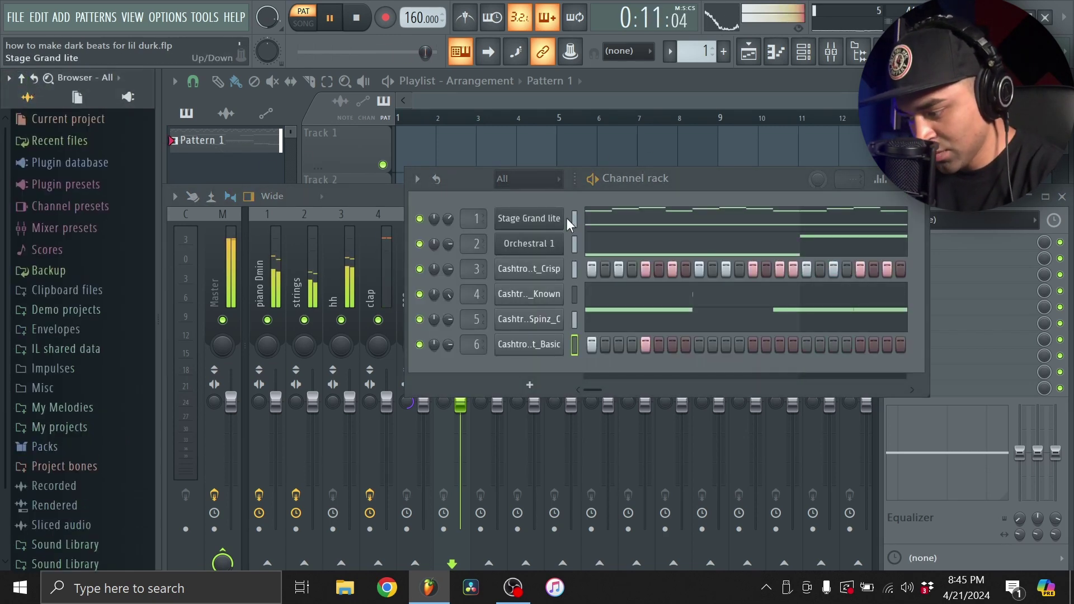
left_click_drag(707, 184, 700, 132)
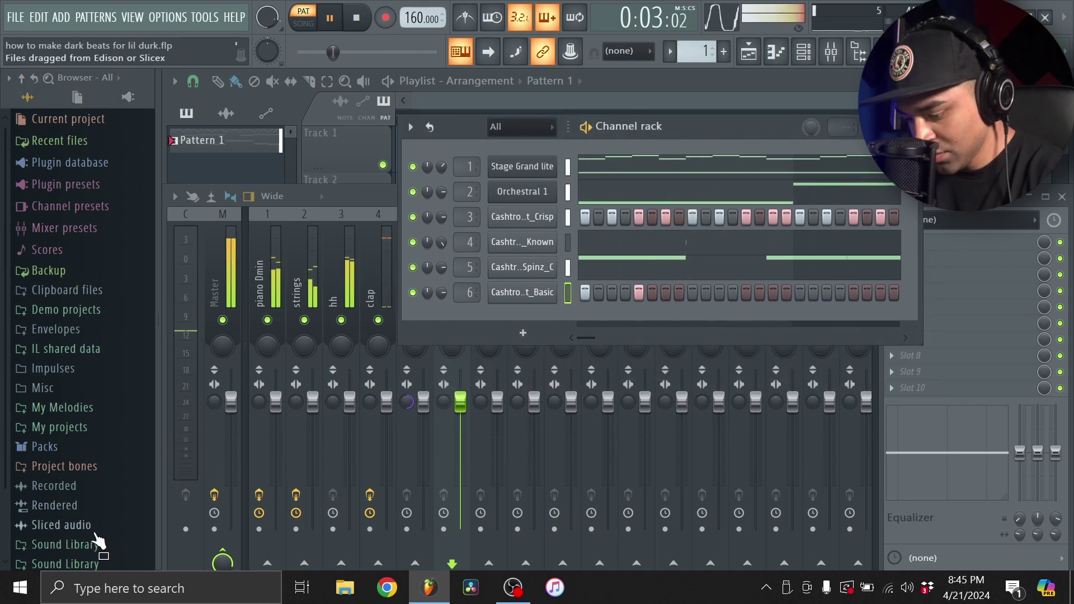
left_click(94, 544)
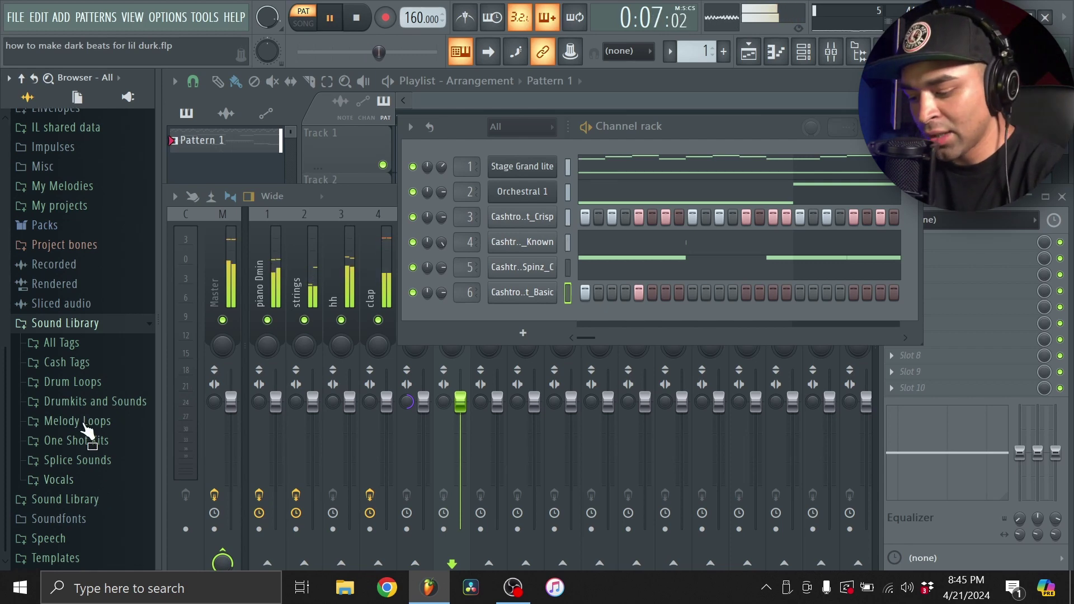
left_click(84, 405)
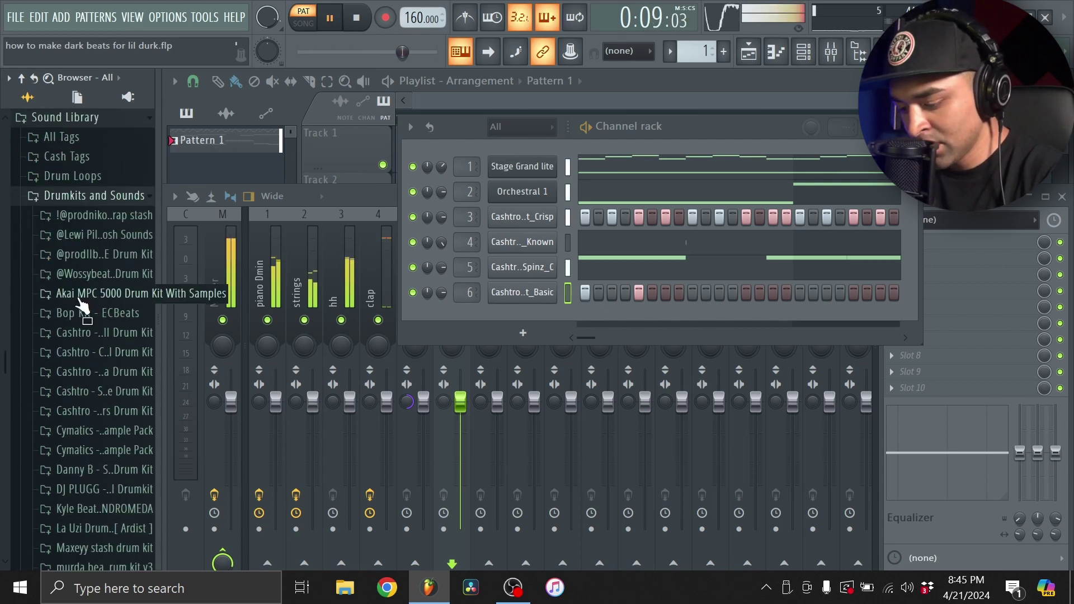
left_click(94, 337)
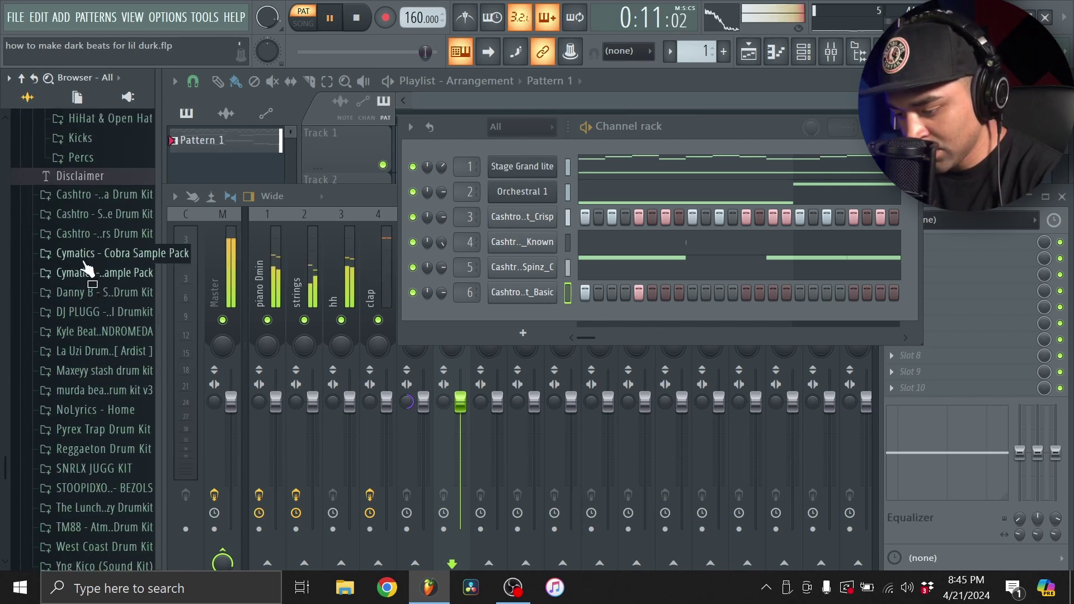
left_click(94, 156)
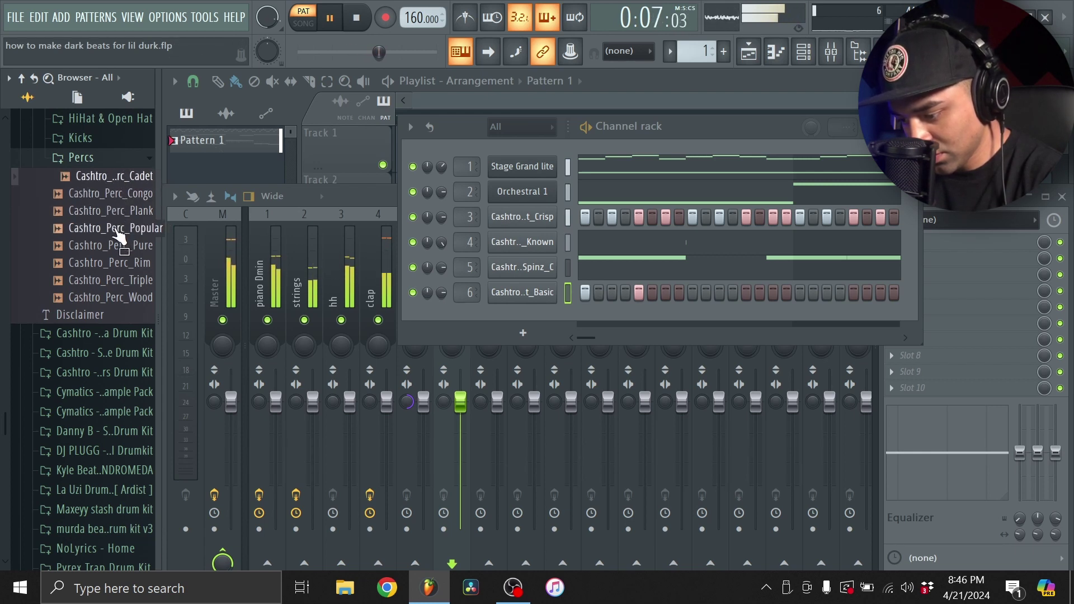
left_click_drag(119, 235, 526, 330)
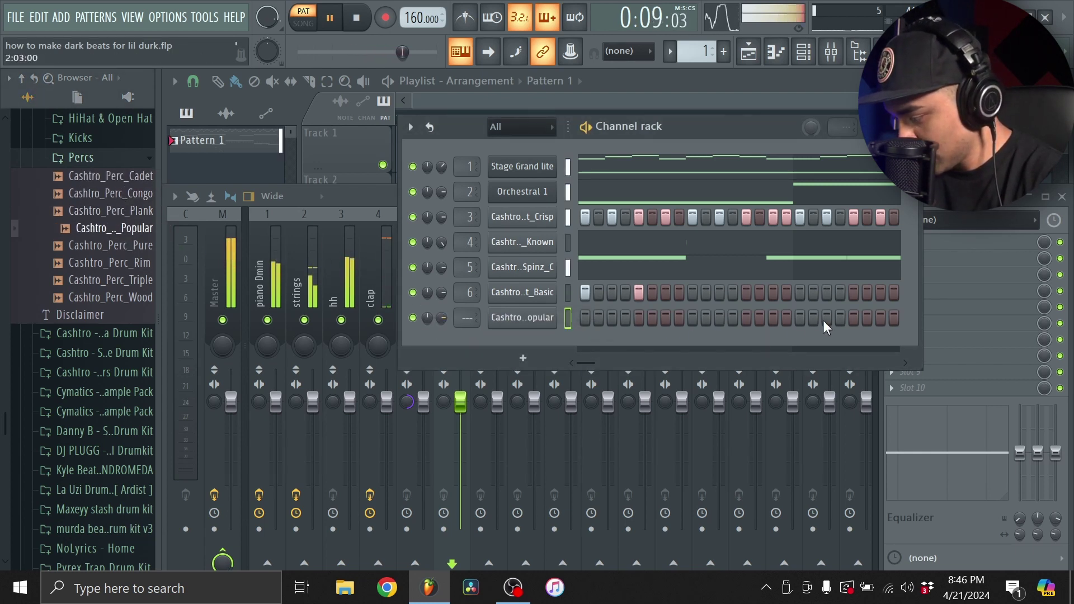
Place Cashtro_Perc_Popular hits on C5 at 2:03 and 6:03
left_click(805, 61)
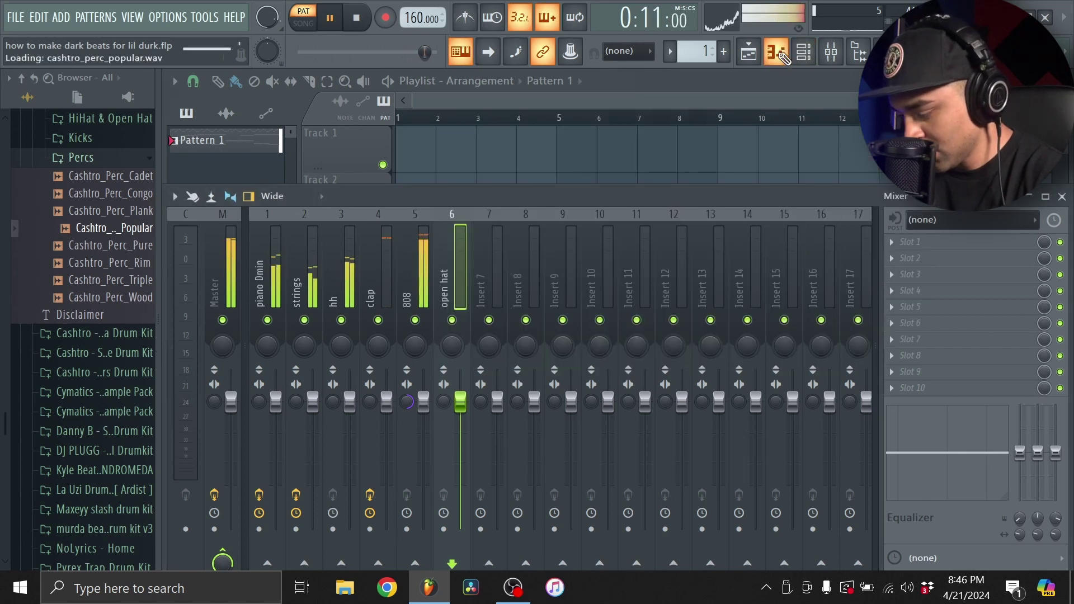
left_click(781, 55)
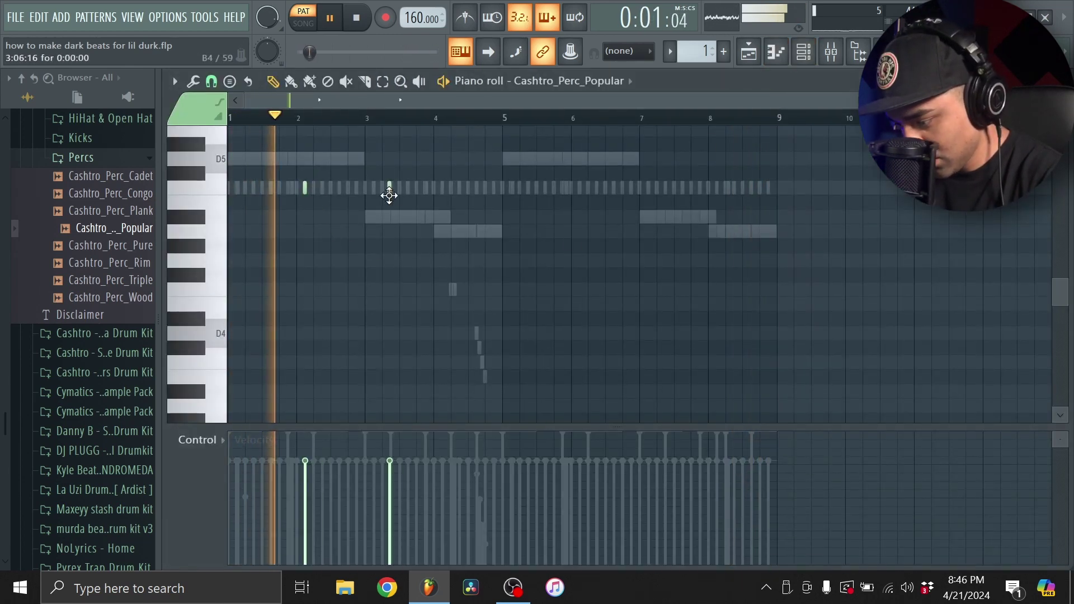
left_click_drag(390, 195, 578, 201)
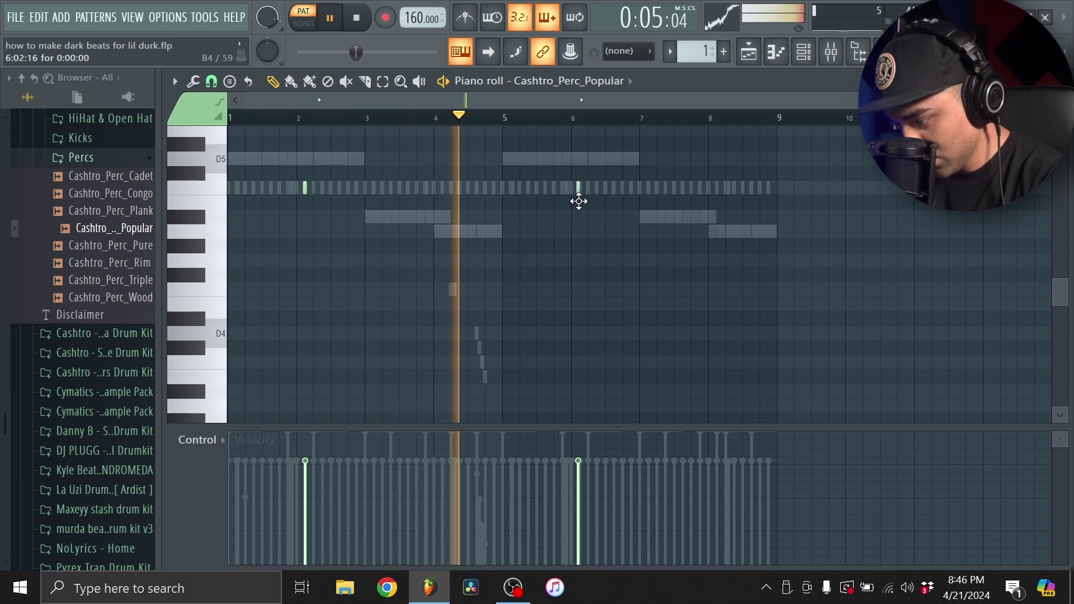
scroll(582, 206, "up", 4)
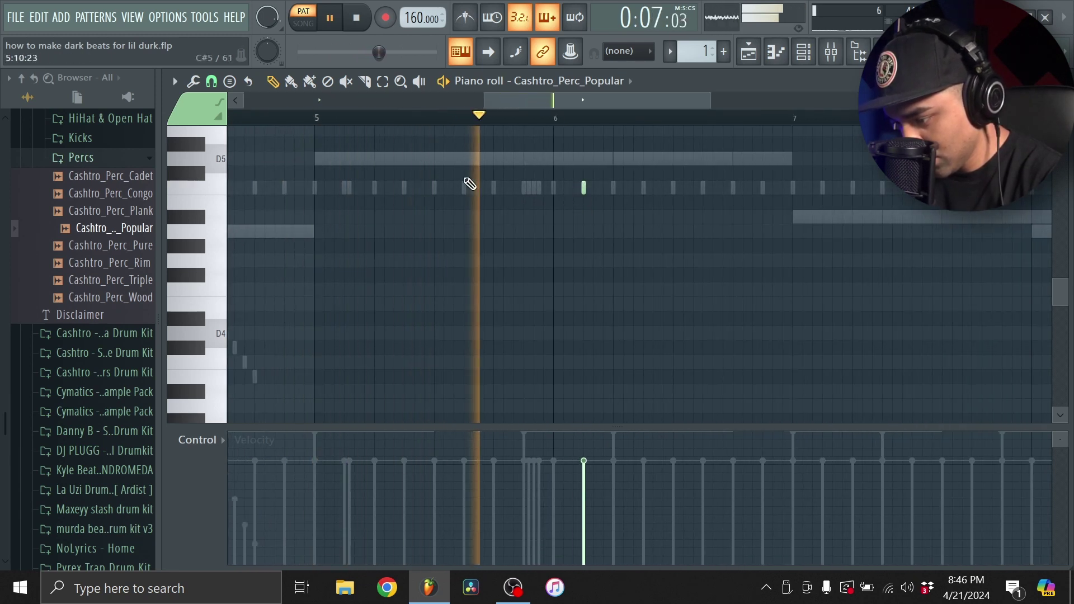
Add two more C5 perc hits at 8:03 and 7:15
left_click(211, 81)
left_click(229, 222)
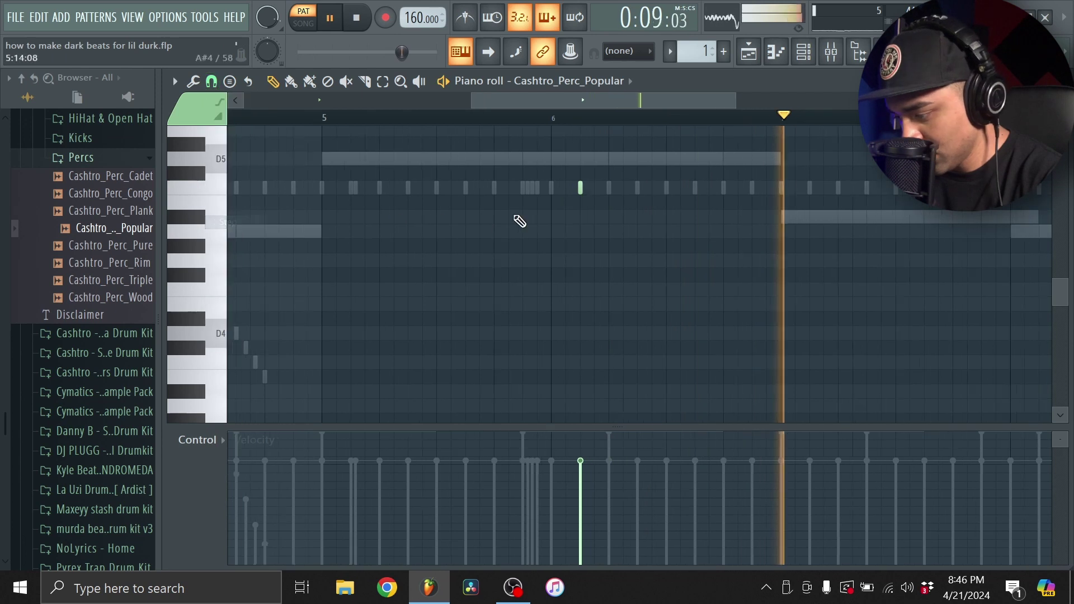
scroll(553, 218, "down", 4)
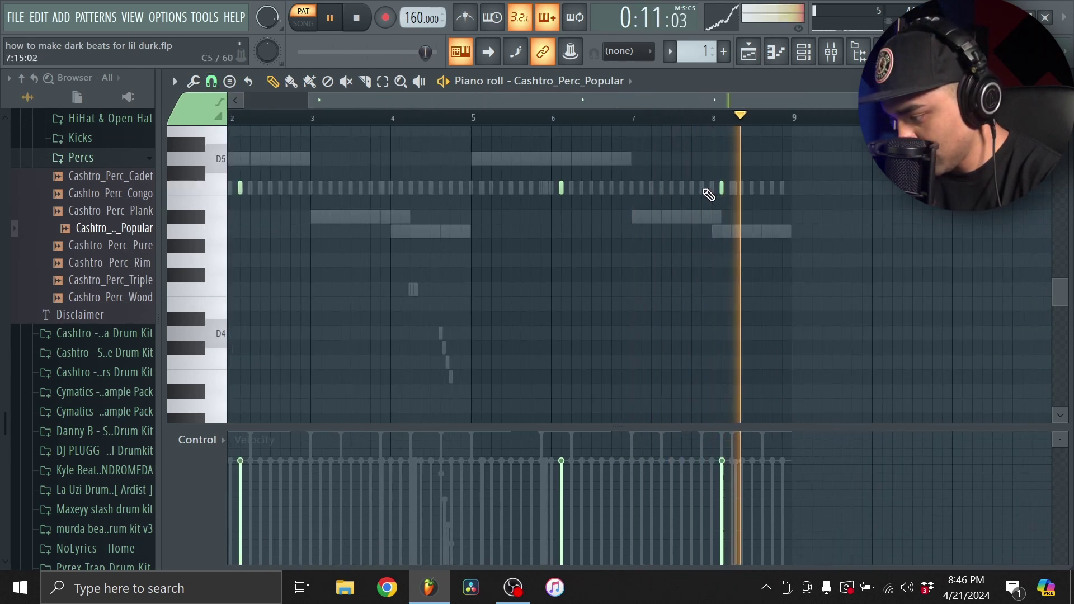
left_click(705, 190)
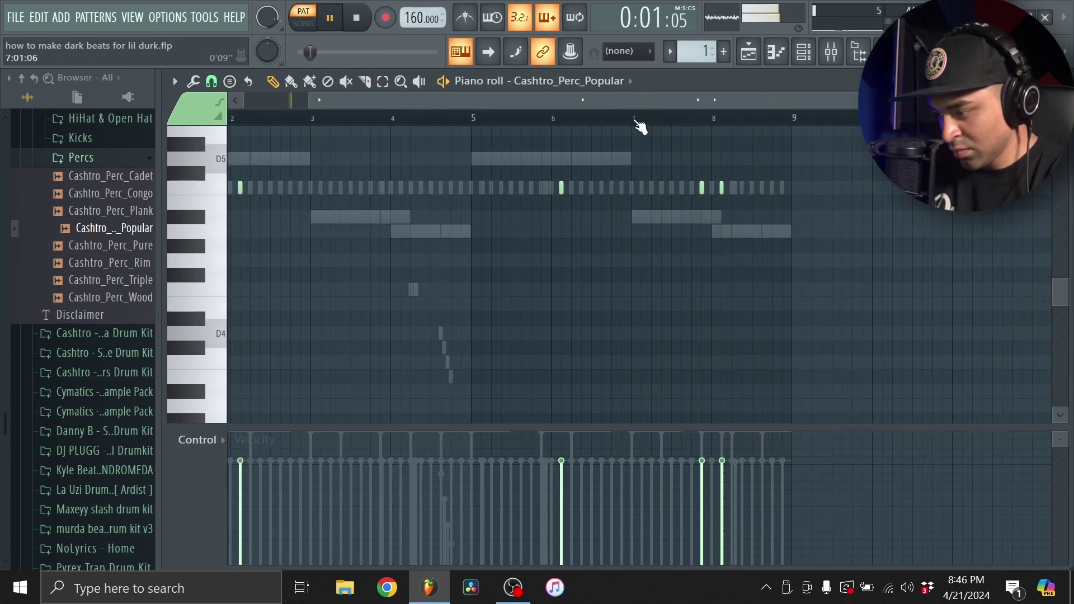